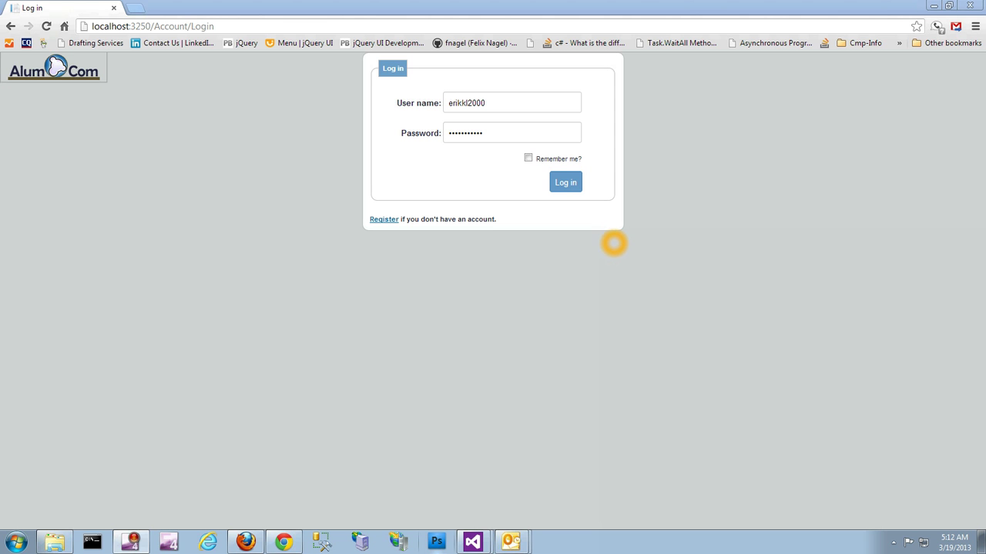
Log in and start a new project with the US Aluminum brand
{"action": "left_click", "coordinate": [565, 182]}
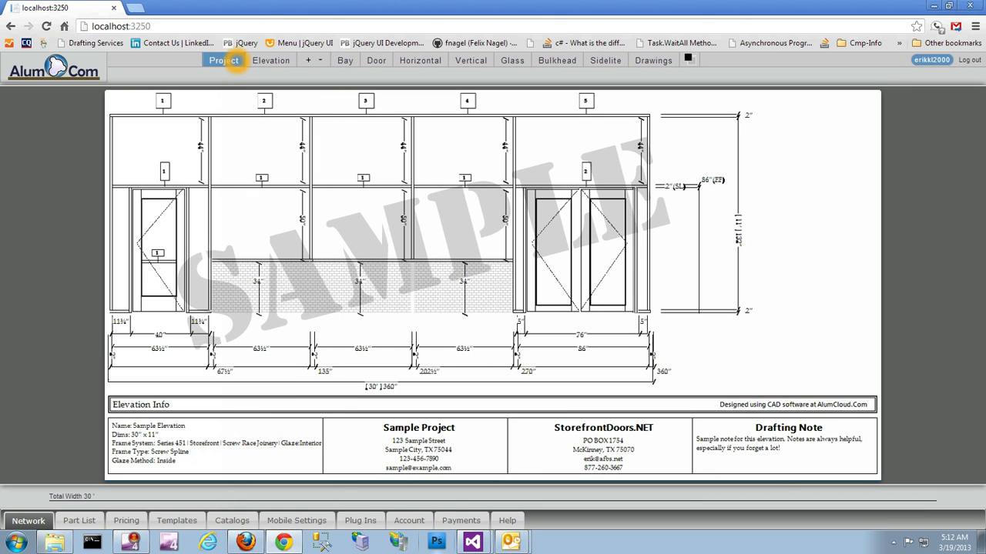
{"action": "left_click", "coordinate": [225, 62]}
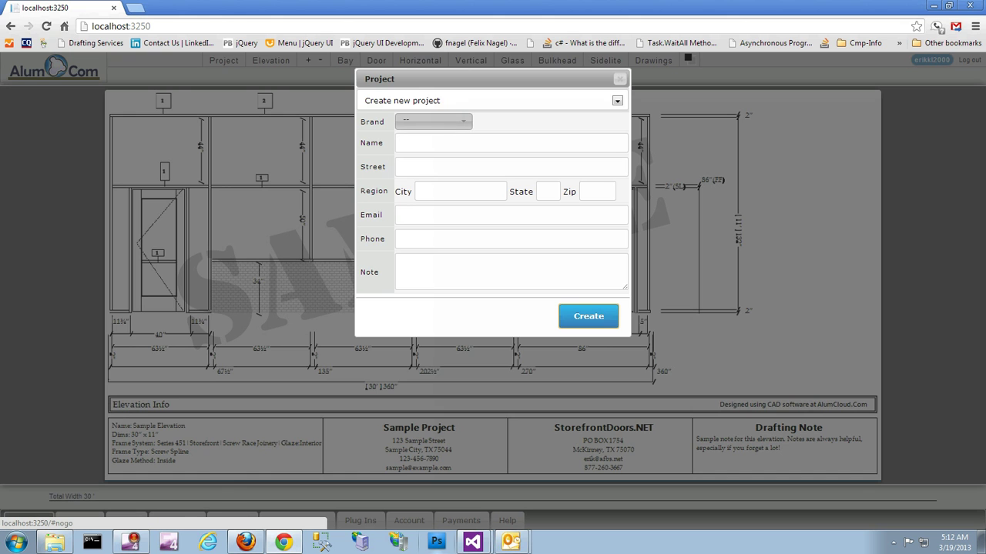
{"action": "left_click", "coordinate": [447, 120]}
{"action": "left_click", "coordinate": [446, 166]}
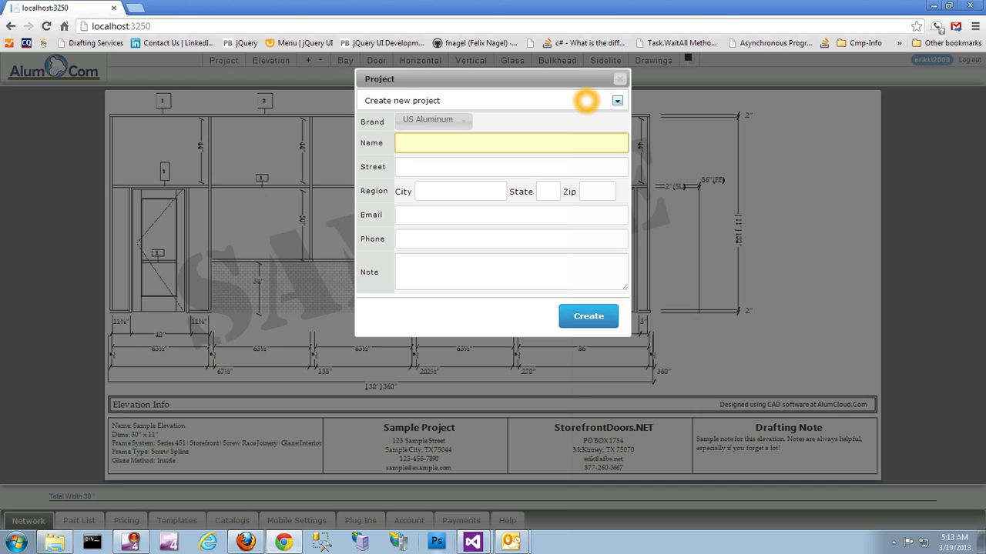
Name the project "1st Collaboration Project" and fill in its street, city, state and zip code
{"action": "type", "text": "st Collaboration Project"}
{"action": "key", "text": "Tab"}
{"action": "type", "text": "123 Collab"}
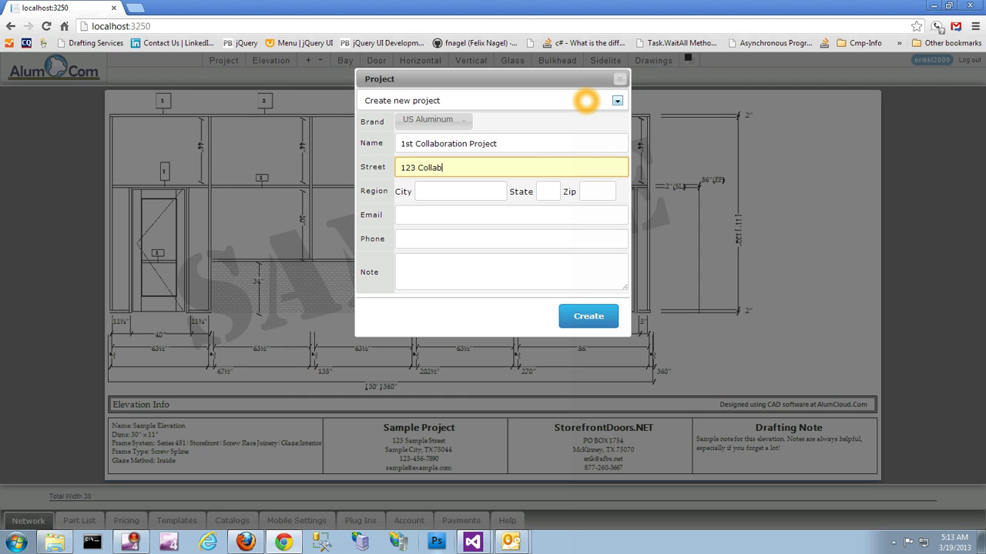
{"action": "type", "text": "oration St."}
{"action": "key", "text": "Tab"}
{"action": "type", "text": "Coll"}
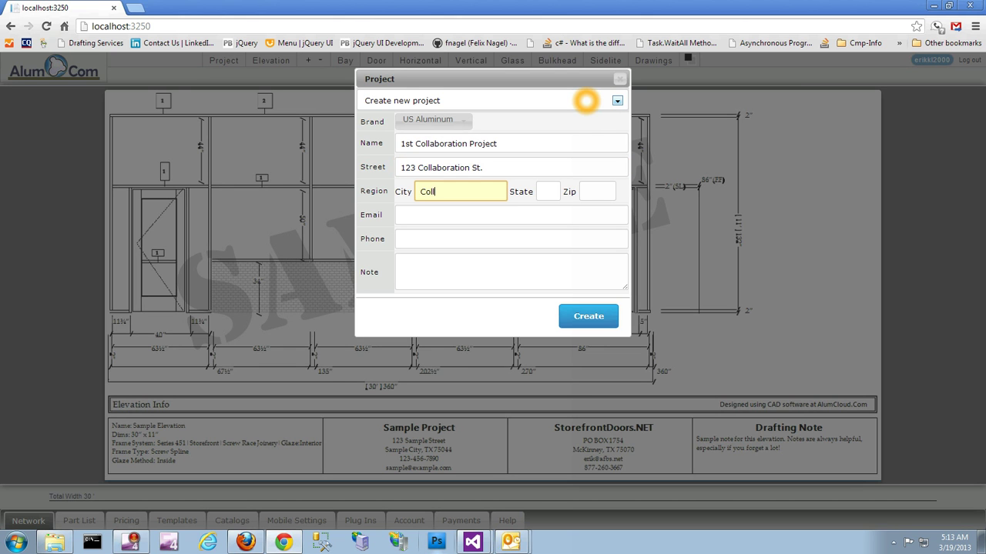
{"action": "type", "text": " City"}
{"action": "key", "text": "Tab"}
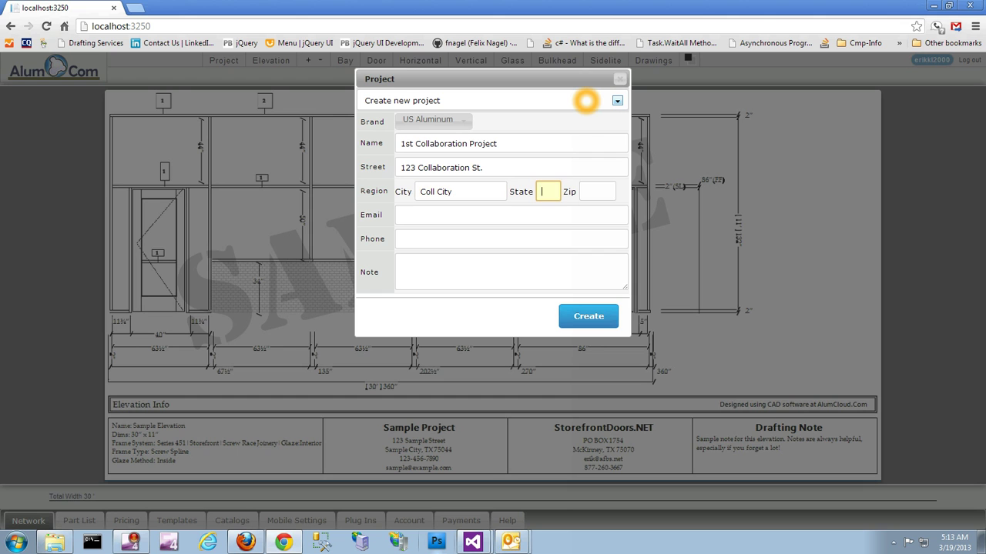
{"action": "type", "text": "TX"}
{"action": "key", "text": "Tab"}
{"action": "type", "text": "75044"}
{"action": "key", "text": "Tab"}
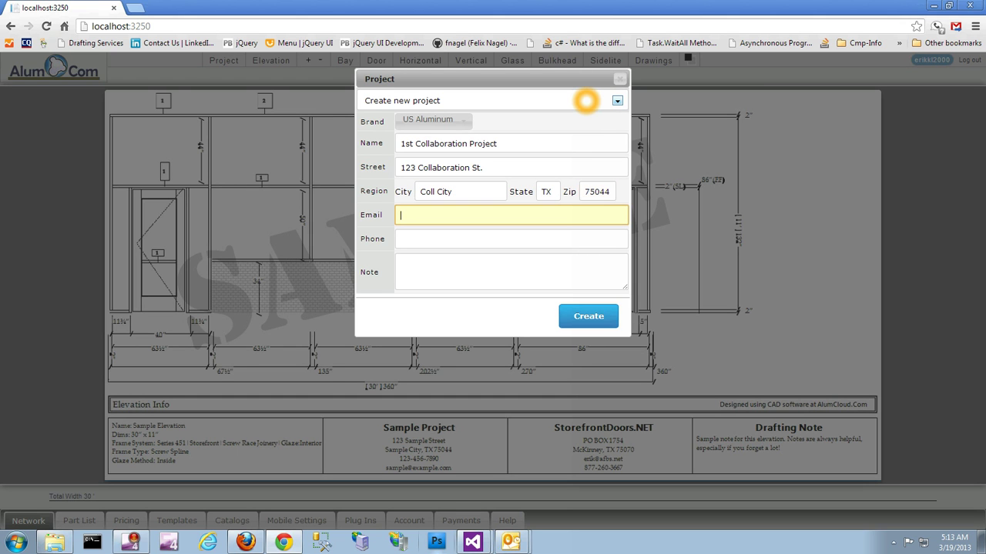
Fill in the project's email and phone, add the note "1st Collaboration project notes." and create the project
{"action": "type", "text": "collab@example.com"}
{"action": "key", "text": "Tab"}
{"action": "type", "text": "123-456-7890"}
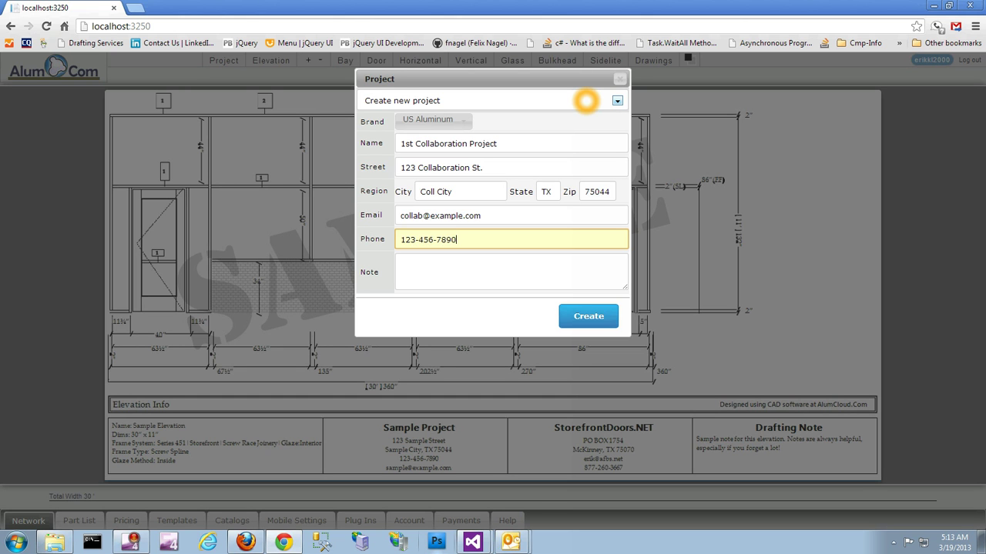
{"action": "key", "text": "Tab"}
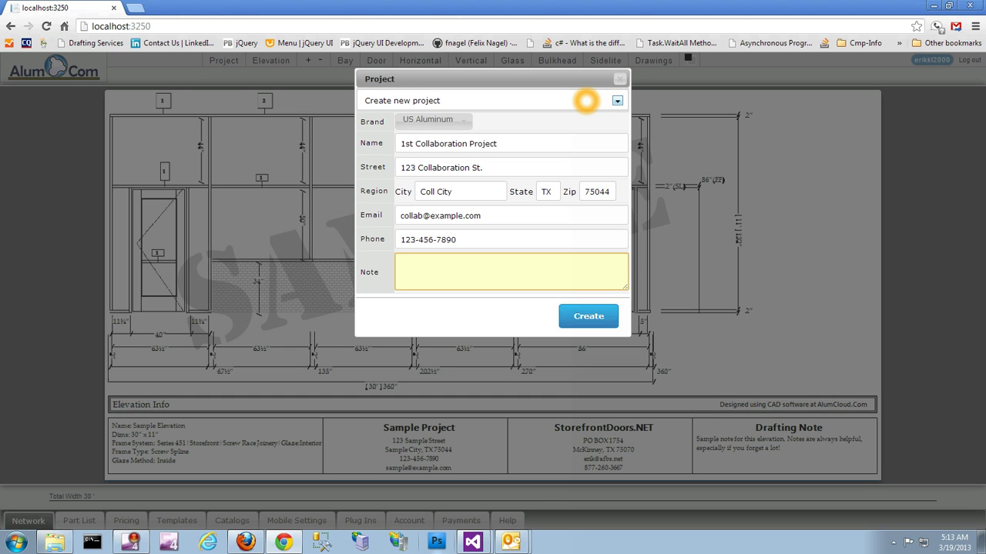
{"action": "type", "text": "1st Collaboration project onotes."}
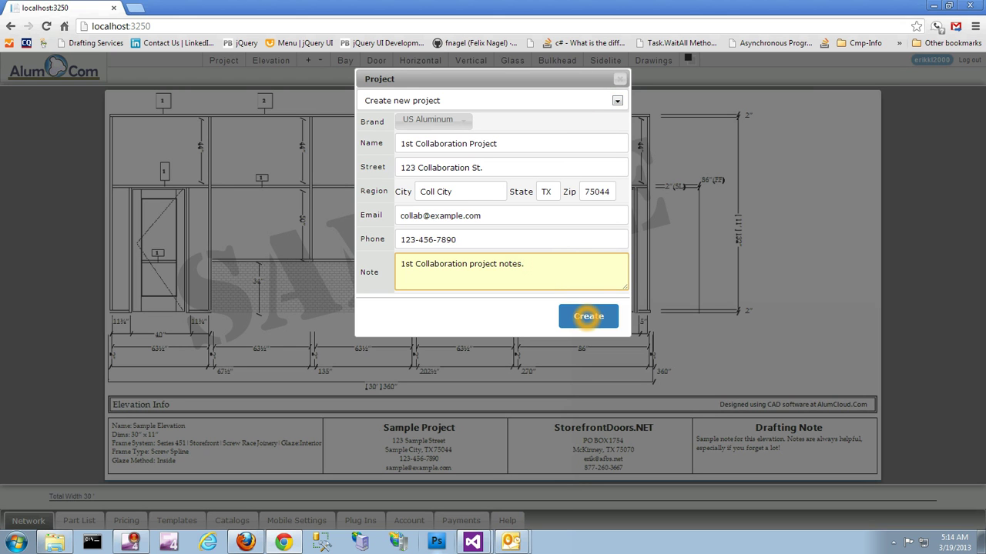
{"action": "left_click", "coordinate": [588, 317]}
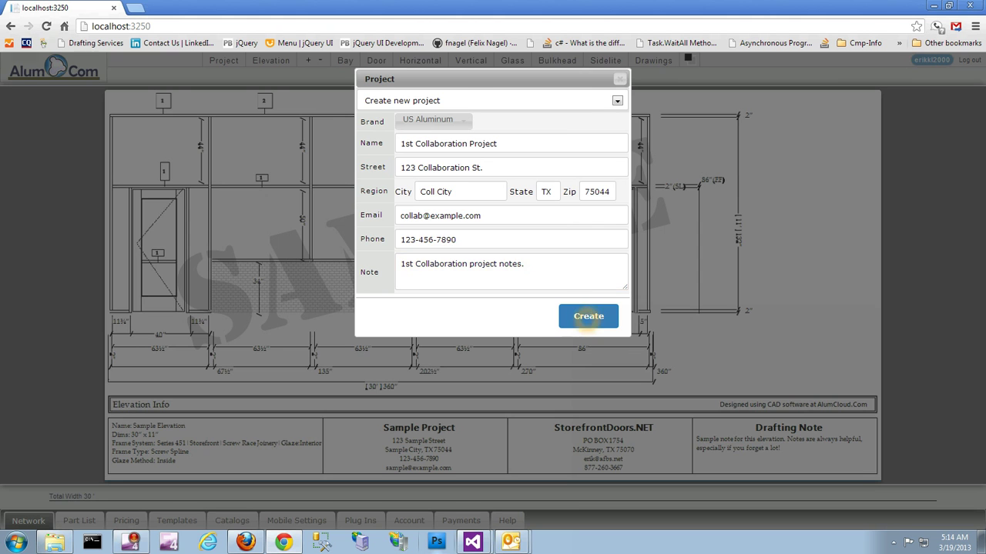
Name the elevation "1st collaboration elevation" with Screw Spline framing and the Series 451|Storefront|Screw Race Joinery|Glaze:Interior system
{"action": "left_click", "coordinate": [544, 127]}
{"action": "type", "text": "1"}
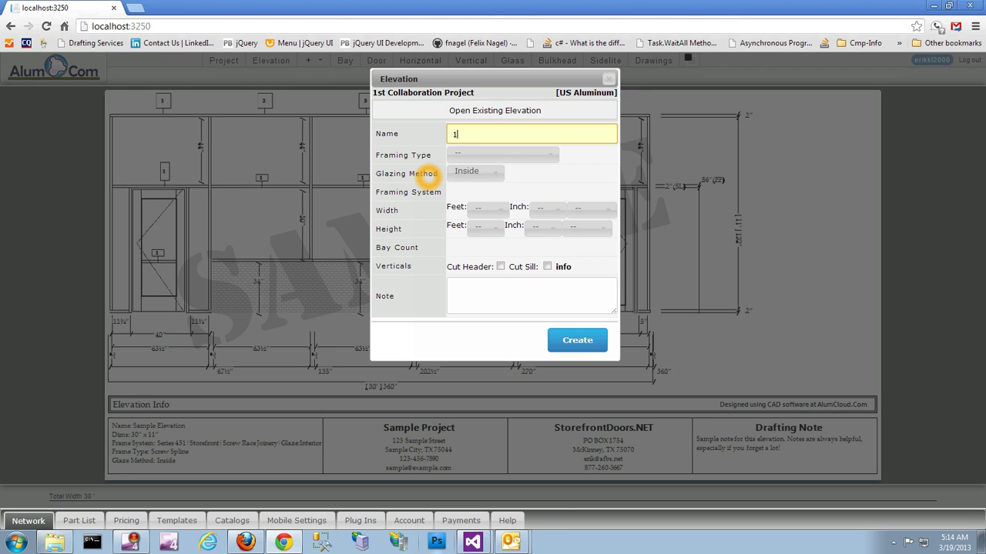
{"action": "type", "text": "st collaboration elevation"}
{"action": "key", "text": "Tab"}
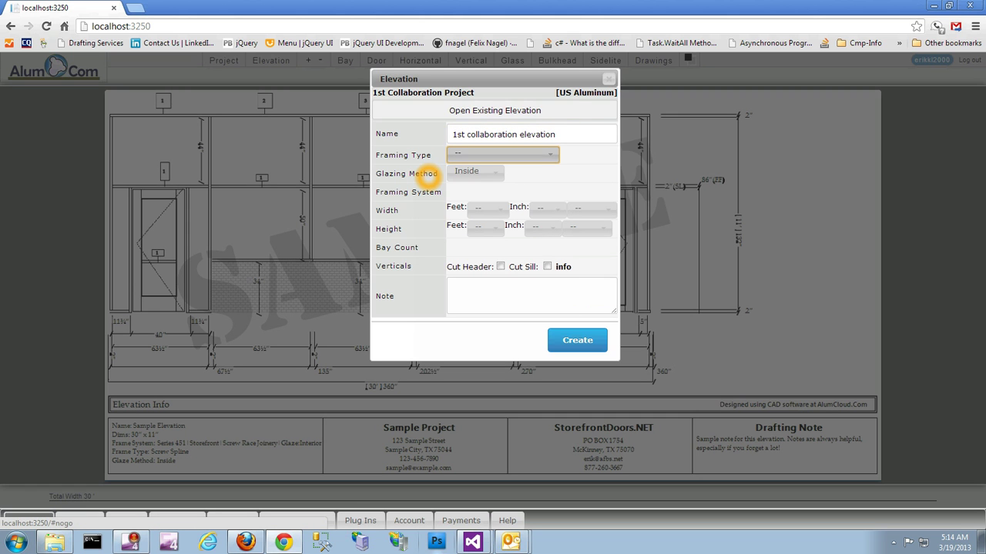
{"action": "key", "text": "Down"}
{"action": "left_click", "coordinate": [465, 192]}
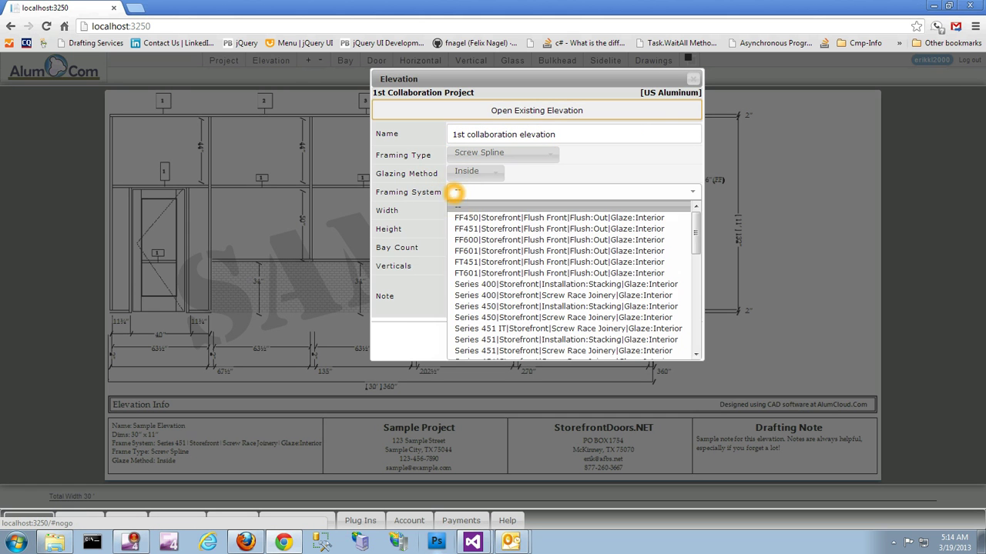
{"action": "scroll", "coordinate": [466, 288], "scroll_direction": "down", "scroll_amount": 5}
{"action": "left_click", "coordinate": [466, 288]}
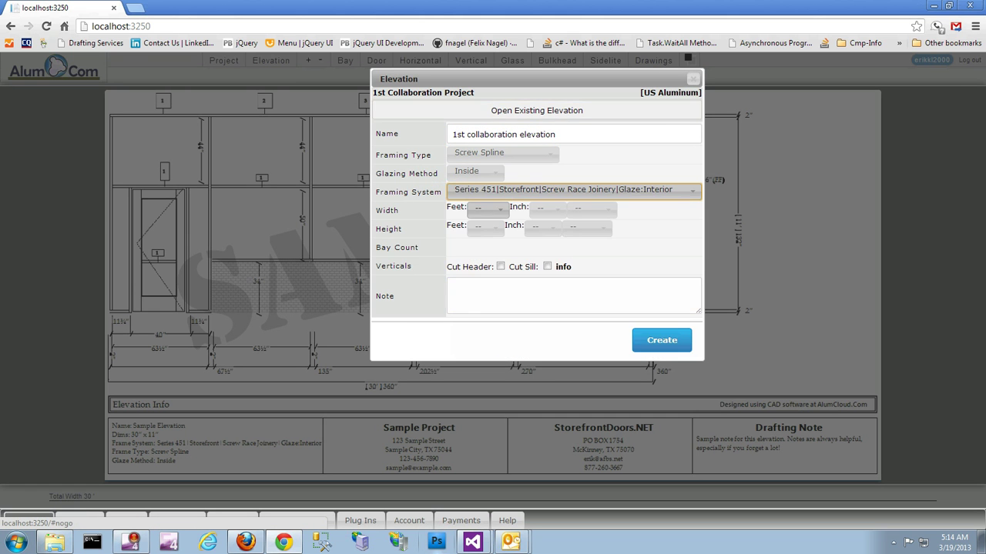
Set the elevation's width to 42 feet, its height to 11 feet and its bay count to 8
{"action": "left_click", "coordinate": [479, 209]}
{"action": "scroll", "coordinate": [479, 231], "scroll_direction": "down", "scroll_amount": 3}
{"action": "scroll", "coordinate": [473, 265], "scroll_direction": "down", "scroll_amount": 10}
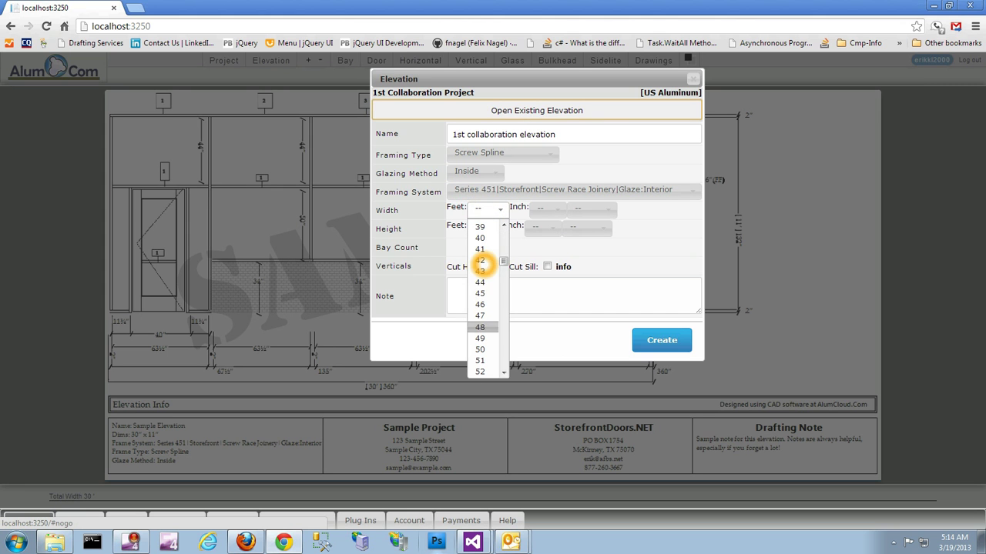
{"action": "left_click", "coordinate": [478, 260]}
{"action": "left_click", "coordinate": [493, 225]}
{"action": "scroll", "coordinate": [479, 291], "scroll_direction": "down", "scroll_amount": 2}
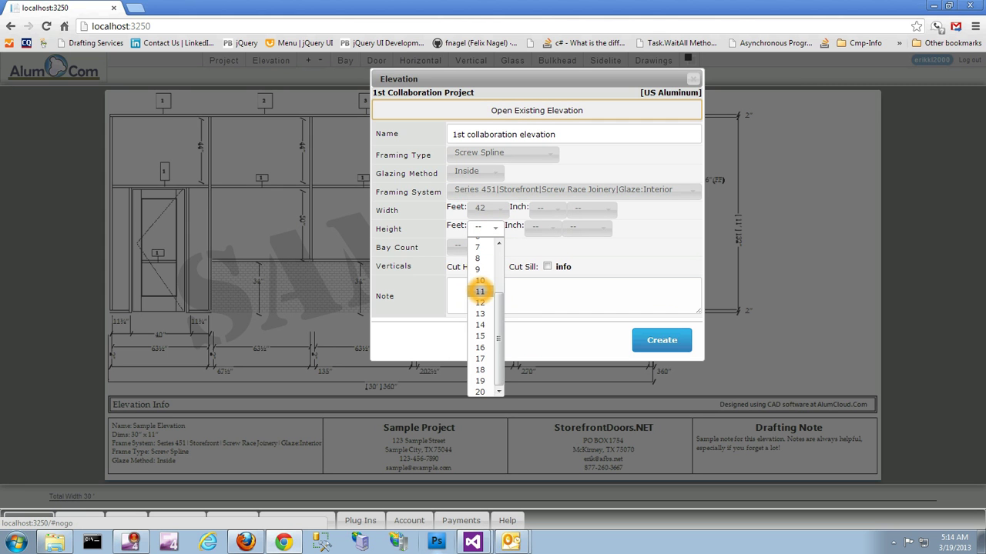
{"action": "left_click", "coordinate": [480, 291]}
{"action": "left_click", "coordinate": [465, 245]}
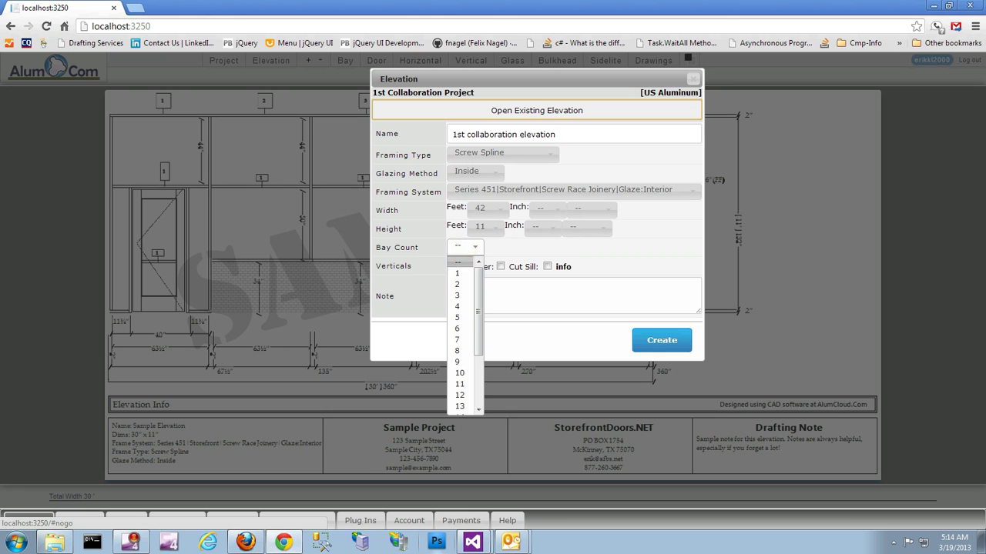
{"action": "left_click", "coordinate": [460, 372]}
{"action": "left_click", "coordinate": [478, 244]}
{"action": "left_click", "coordinate": [464, 349]}
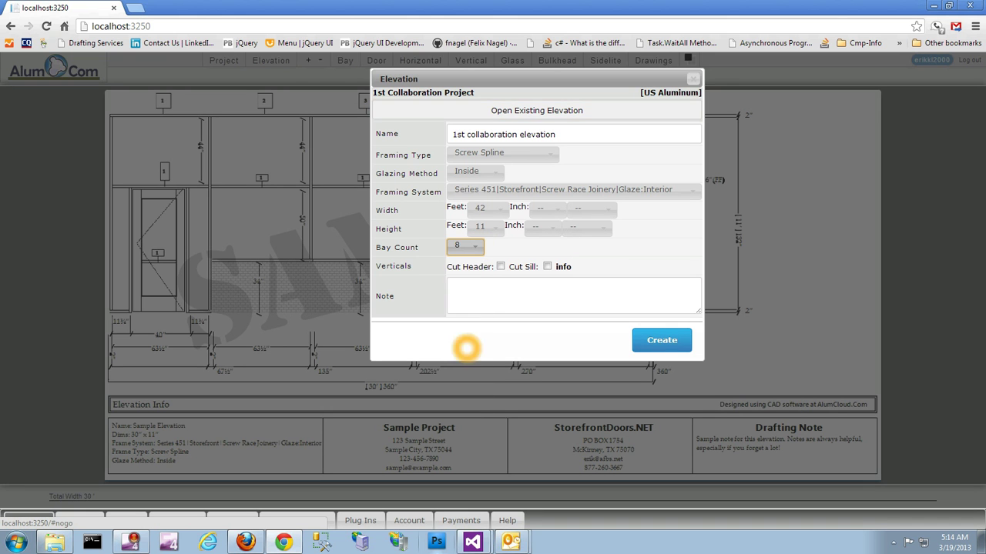
Add the note "1st collaboration elevation notes.", create the elevation and close its dialog
{"action": "left_click", "coordinate": [509, 291]}
{"action": "type", "text": "1"}
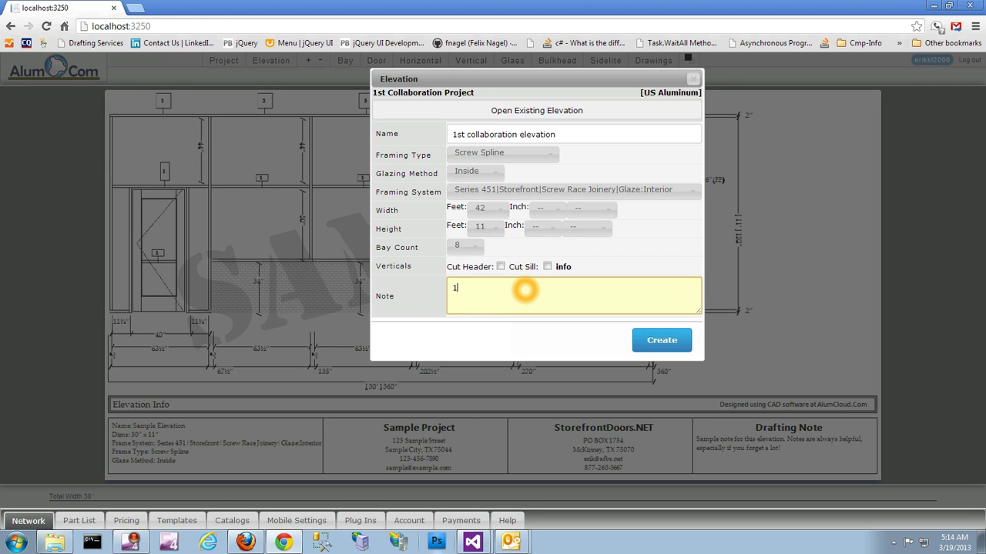
{"action": "type", "text": "st collaboration elevation notes."}
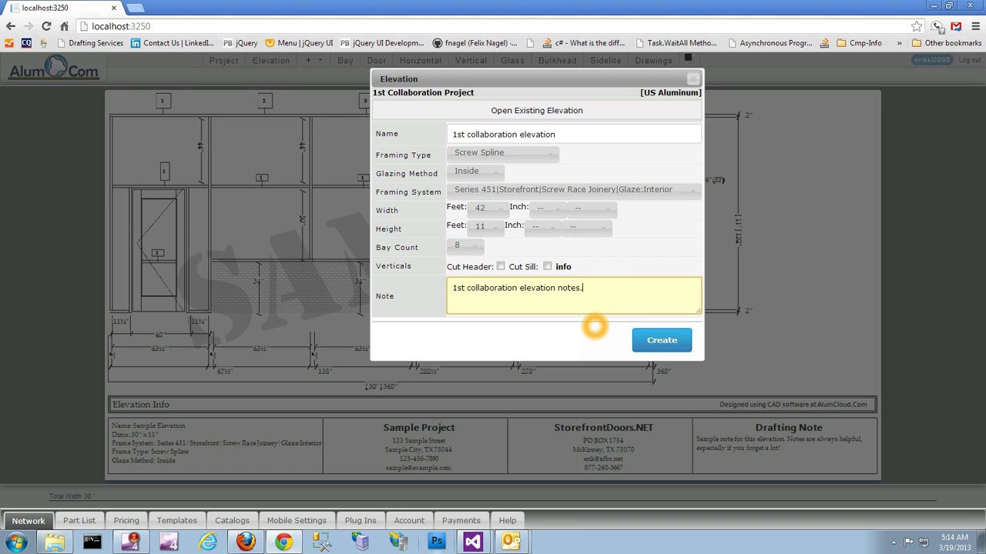
{"action": "left_click", "coordinate": [639, 339]}
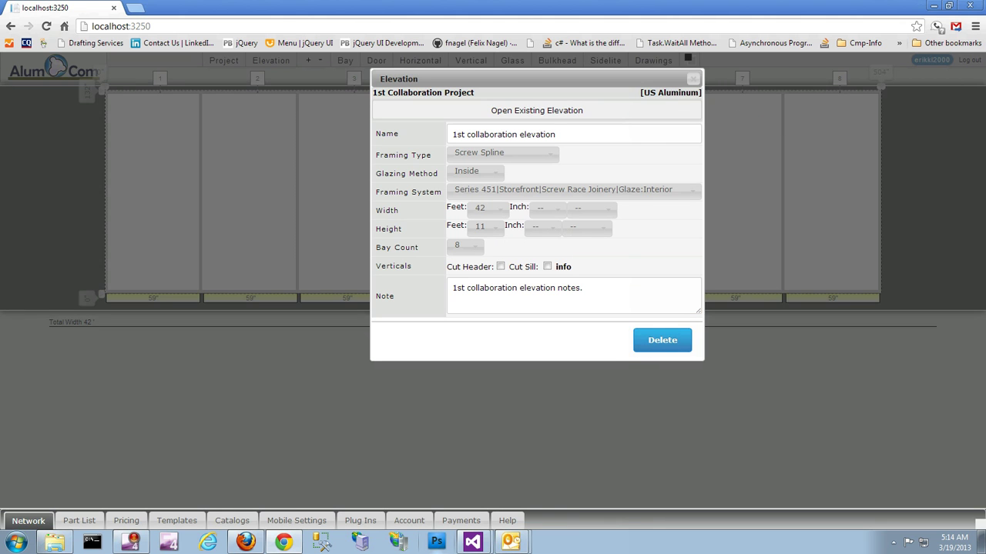
{"action": "left_click", "coordinate": [693, 79]}
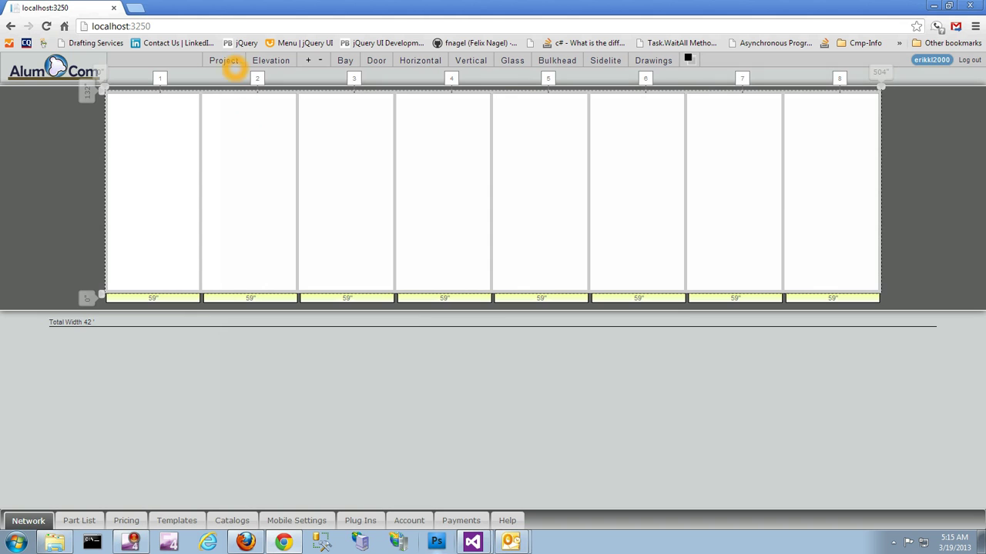
Open the member list for collaborating on 1st Collaboration Project, check the filter options and choose the member titled Developer as collaborator
{"action": "left_click", "coordinate": [231, 62]}
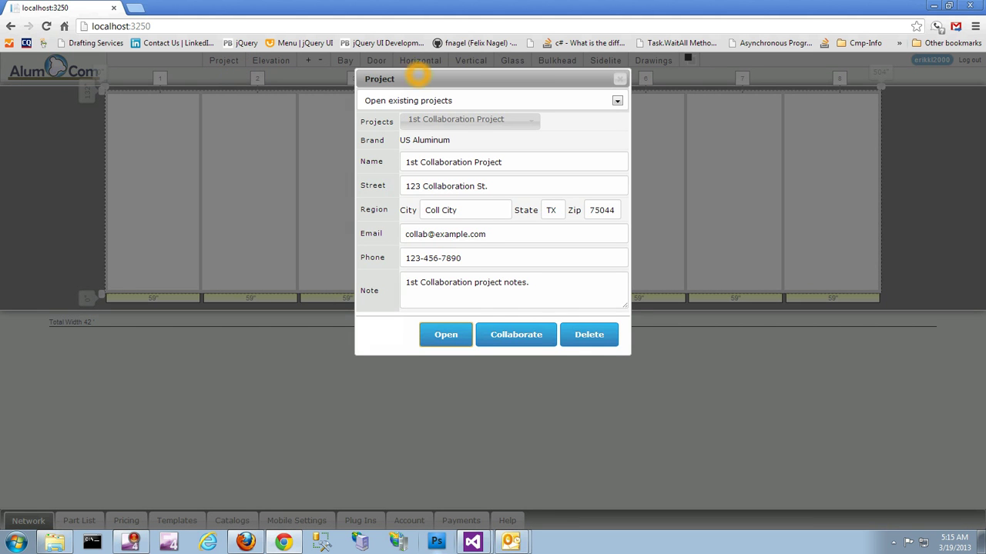
{"action": "left_click_drag", "start_coordinate": [418, 79], "coordinate": [373, 80]}
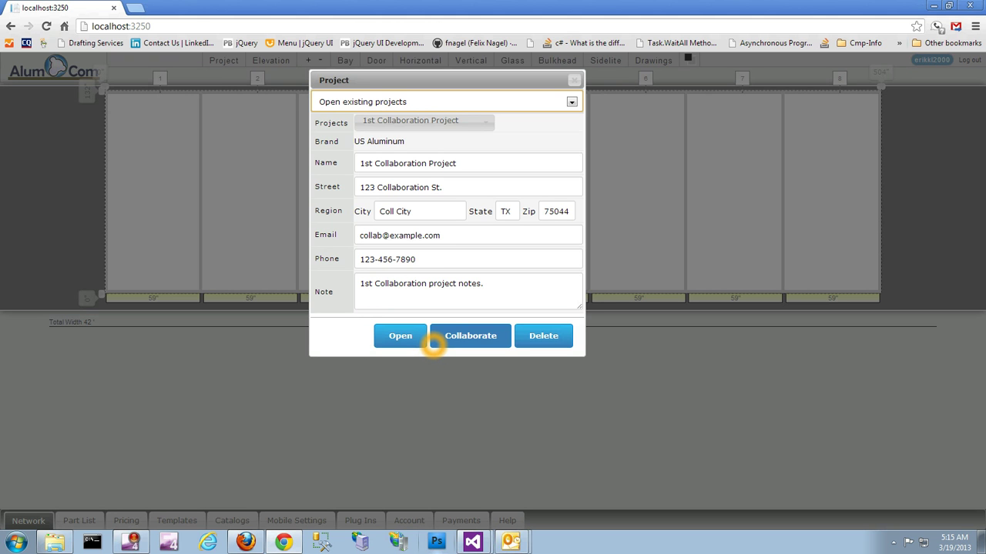
{"action": "left_click", "coordinate": [433, 344]}
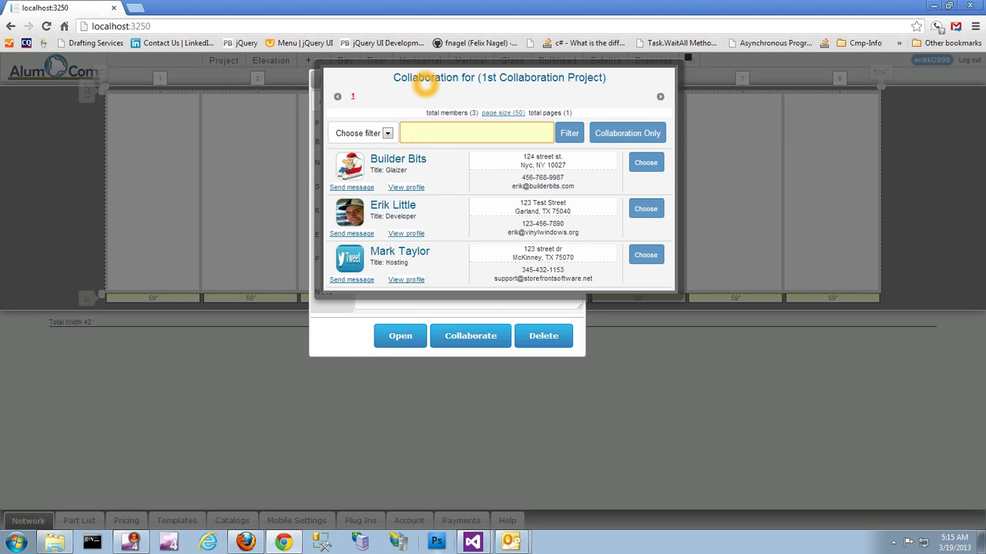
{"action": "left_click_drag", "start_coordinate": [603, 77], "coordinate": [481, 77]}
{"action": "left_click", "coordinate": [483, 77]}
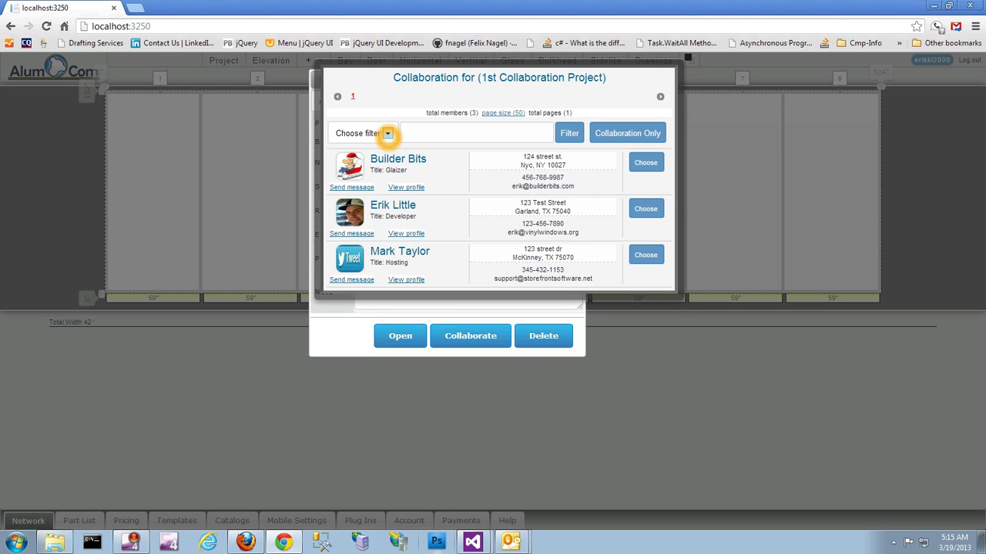
{"action": "left_click", "coordinate": [389, 134]}
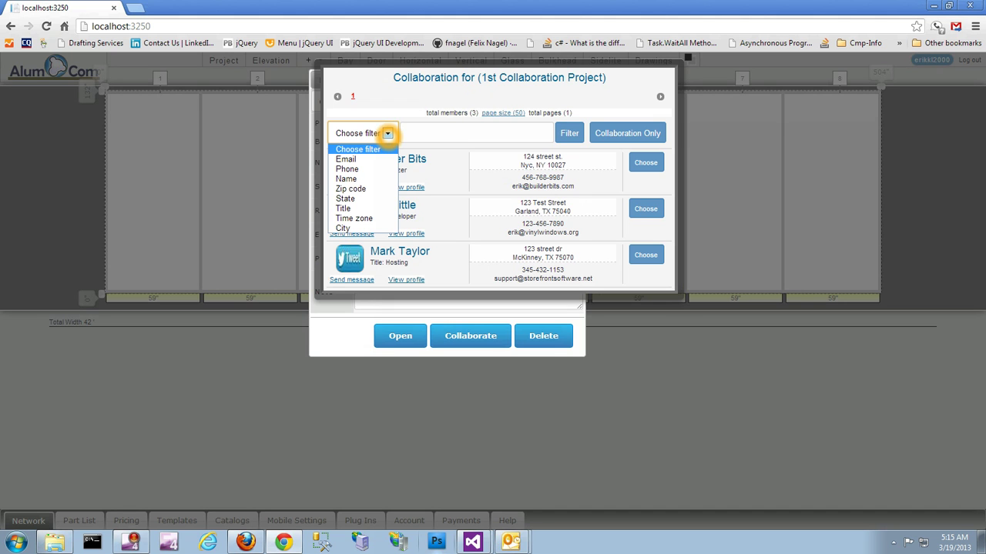
{"action": "left_click", "coordinate": [388, 134]}
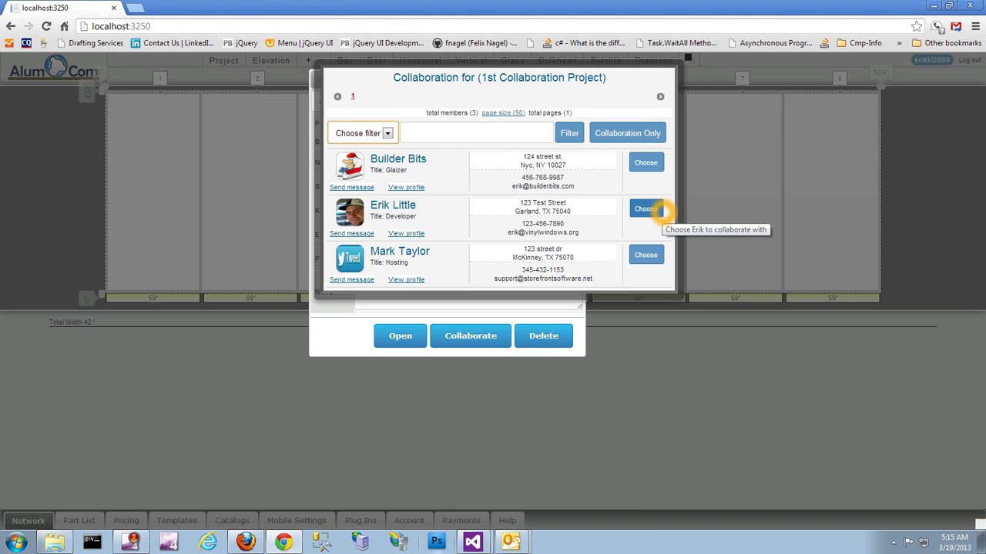
{"action": "left_click", "coordinate": [649, 211]}
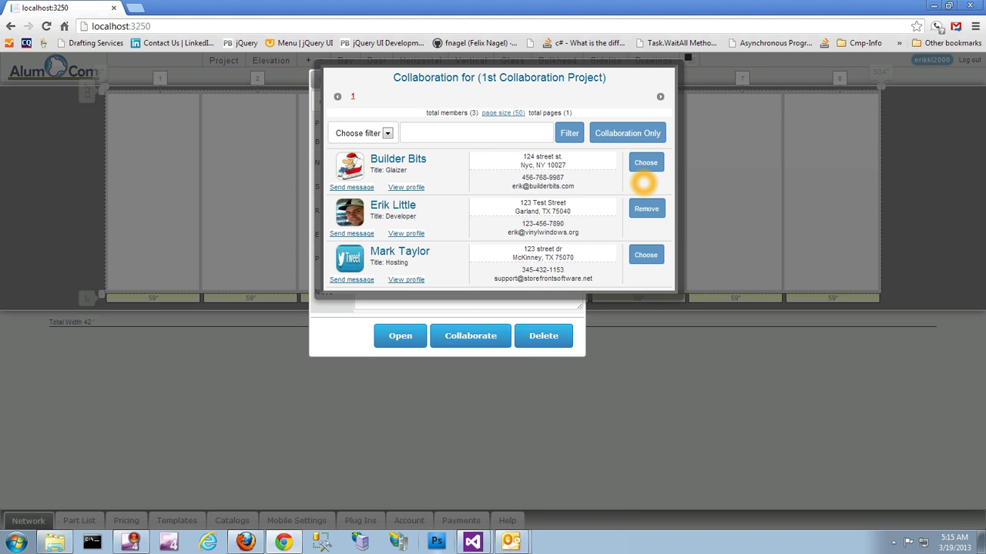
View only the project's collaborators, return to all members and close the member list
{"action": "left_click", "coordinate": [628, 133]}
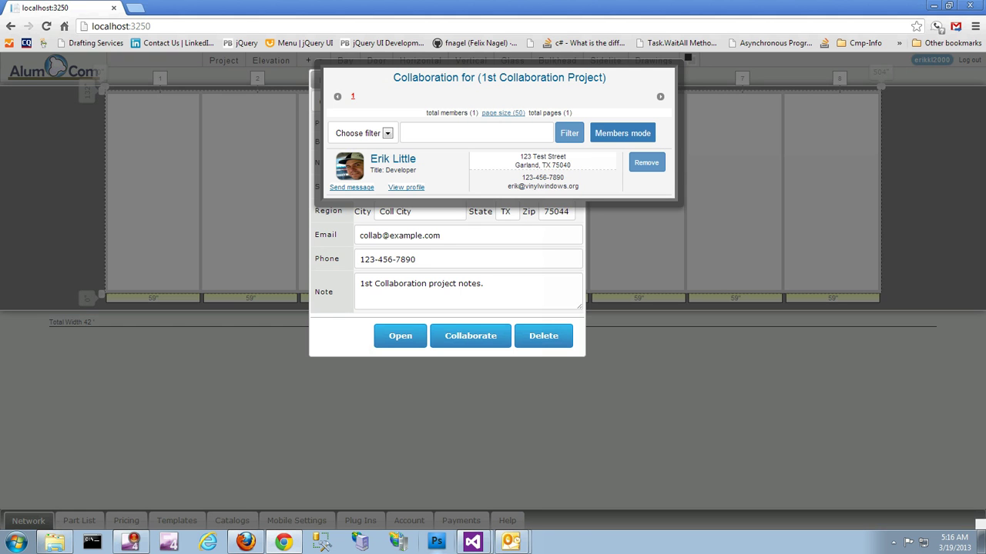
{"action": "left_click", "coordinate": [598, 135]}
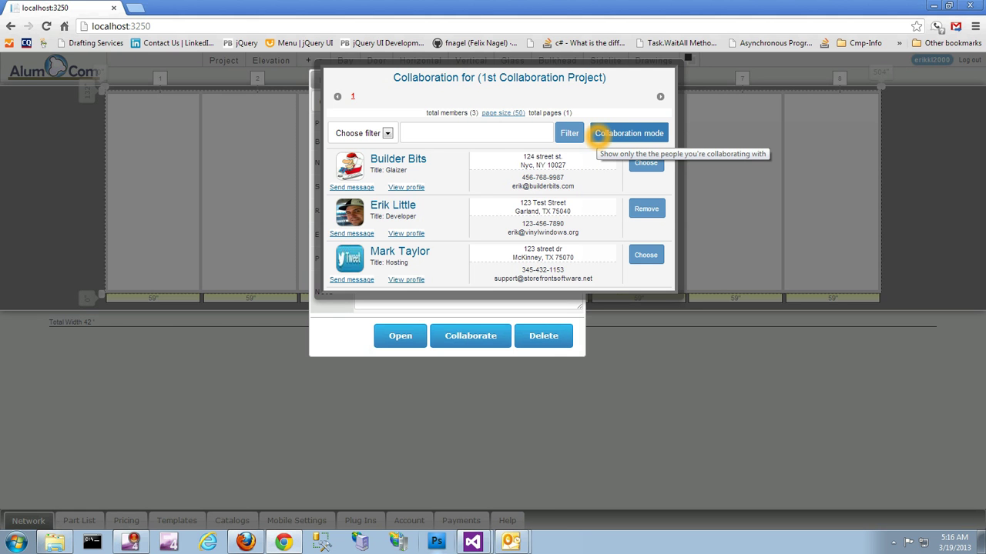
{"action": "left_click", "coordinate": [715, 146]}
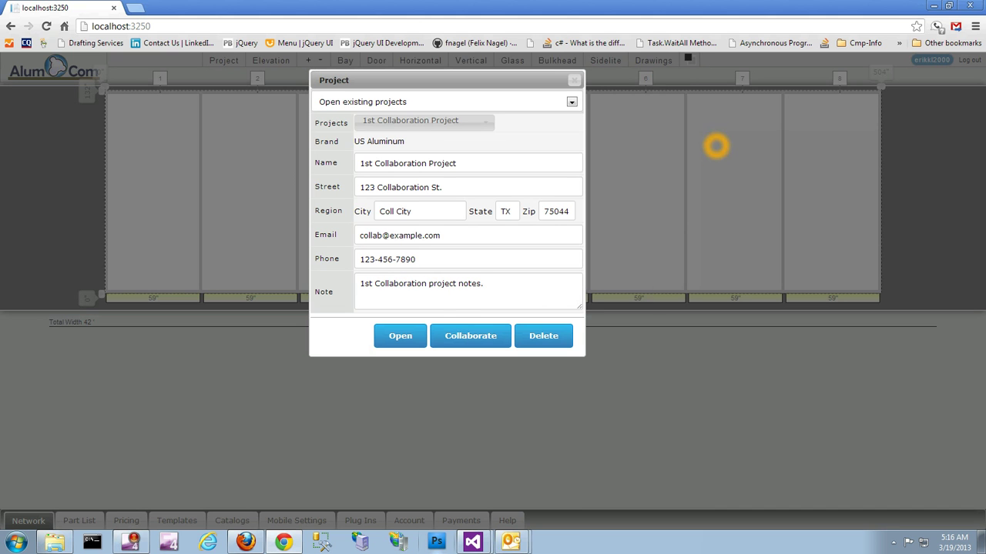
Open 1st Collaboration Project to begin collaborating, and bring its project details back up
{"action": "left_click", "coordinate": [408, 337]}
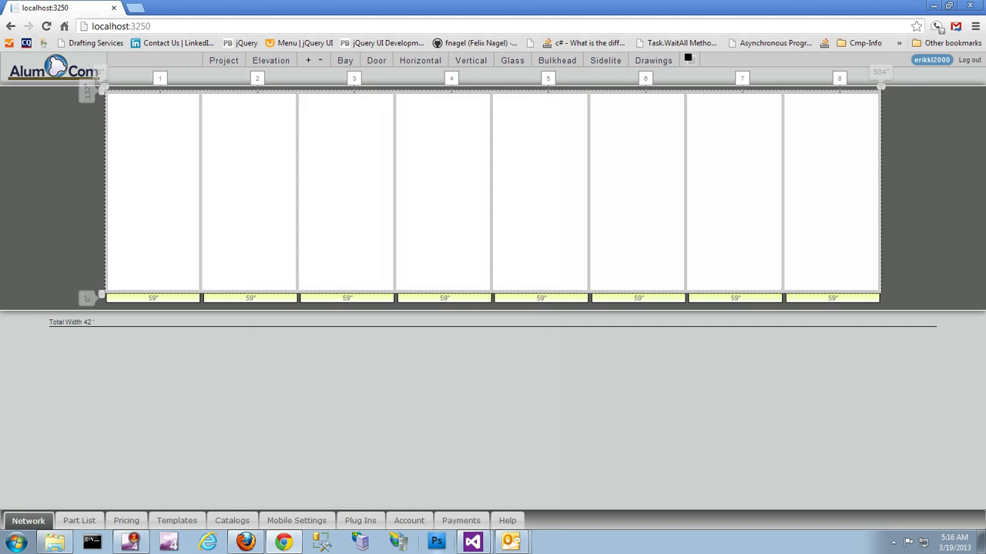
{"action": "left_click", "coordinate": [224, 61]}
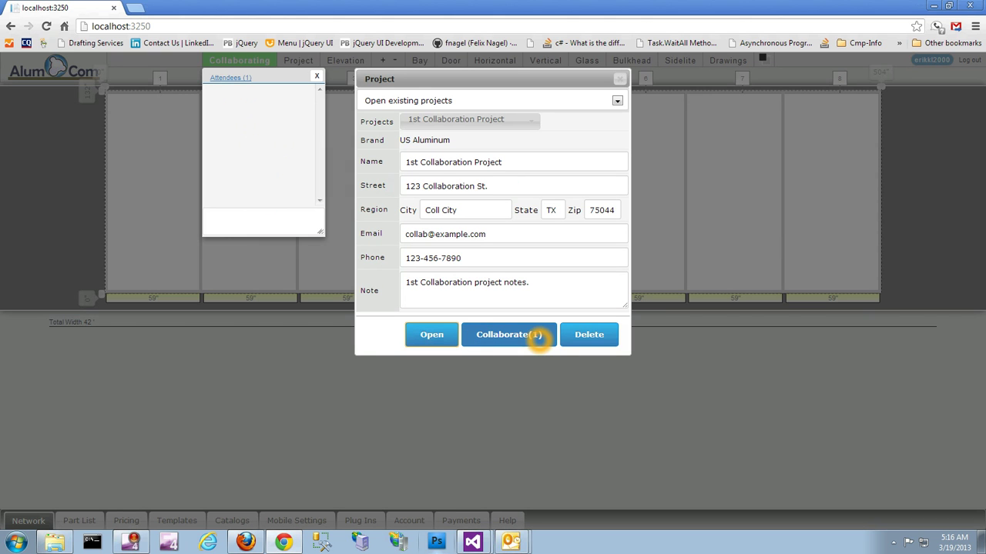
Review the members chosen as collaborators for 1st Collaboration Project and close the member list
{"action": "left_click", "coordinate": [540, 340]}
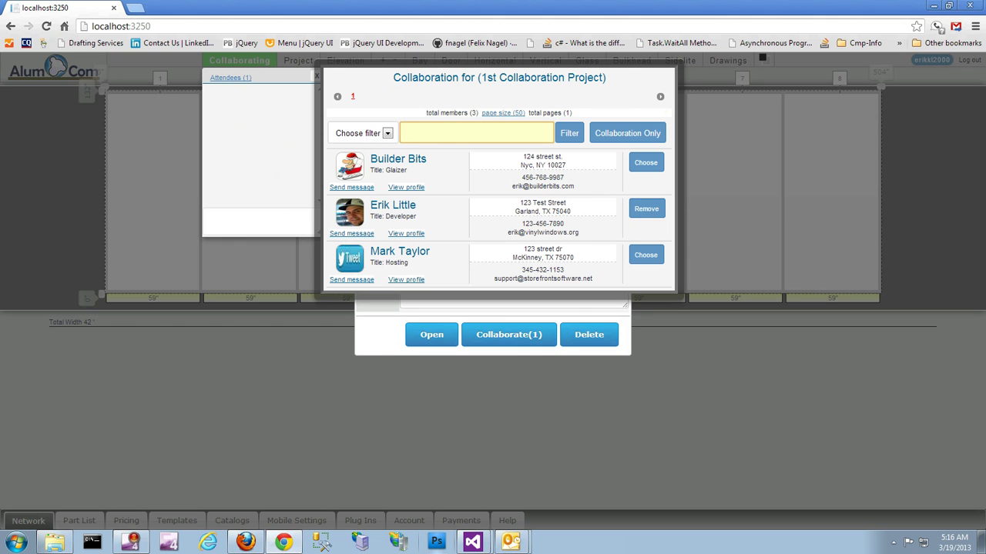
{"action": "left_click", "coordinate": [719, 119]}
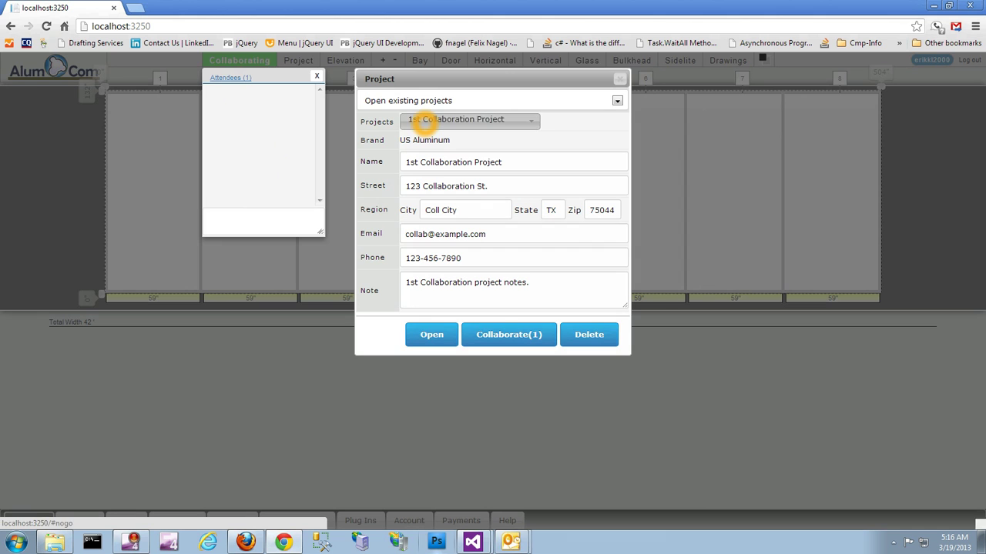
Show the collaboration's attendee list, view the attendee's profile card and close the project dialog
{"action": "left_click", "coordinate": [231, 78]}
{"action": "left_click", "coordinate": [234, 114]}
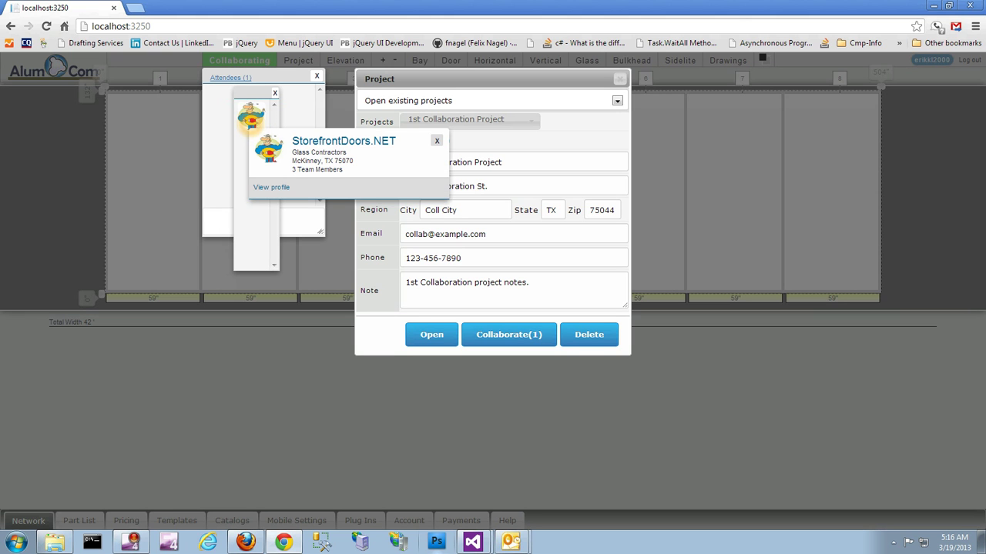
{"action": "left_click", "coordinate": [434, 132]}
{"action": "left_click", "coordinate": [620, 78]}
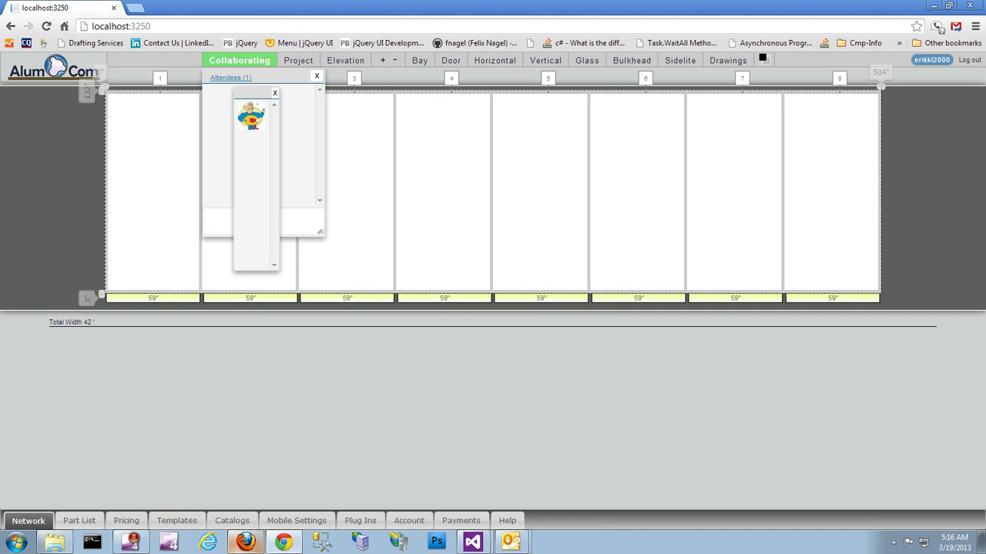
Switch to the other member's session in Firefox, and resize and reposition its window over the Chrome session
{"action": "left_click", "coordinate": [245, 542]}
{"action": "left_click_drag", "start_coordinate": [324, 6], "coordinate": [336, 95]}
{"action": "left_click", "coordinate": [415, 286]}
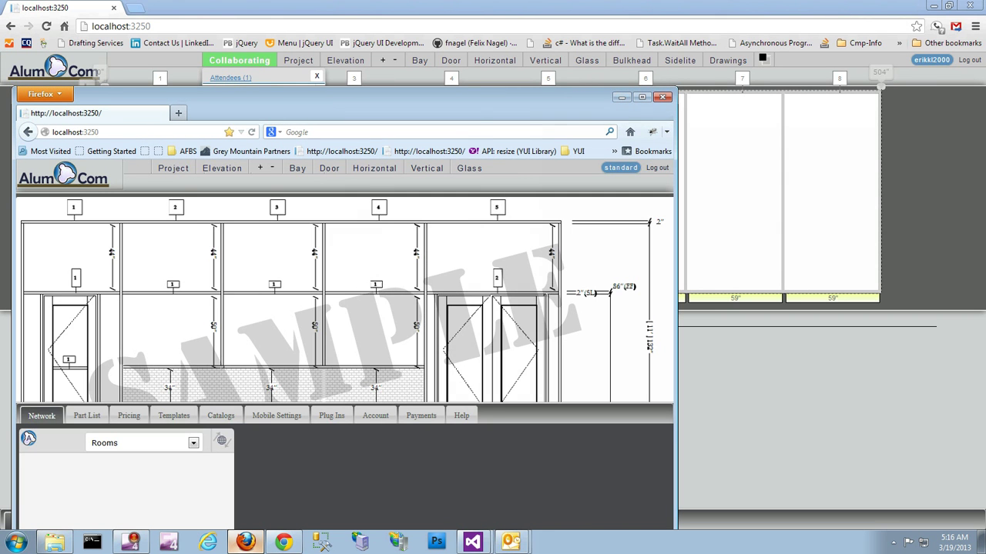
{"action": "left_click_drag", "start_coordinate": [456, 114], "coordinate": [738, 212]}
{"action": "left_click", "coordinate": [485, 233]}
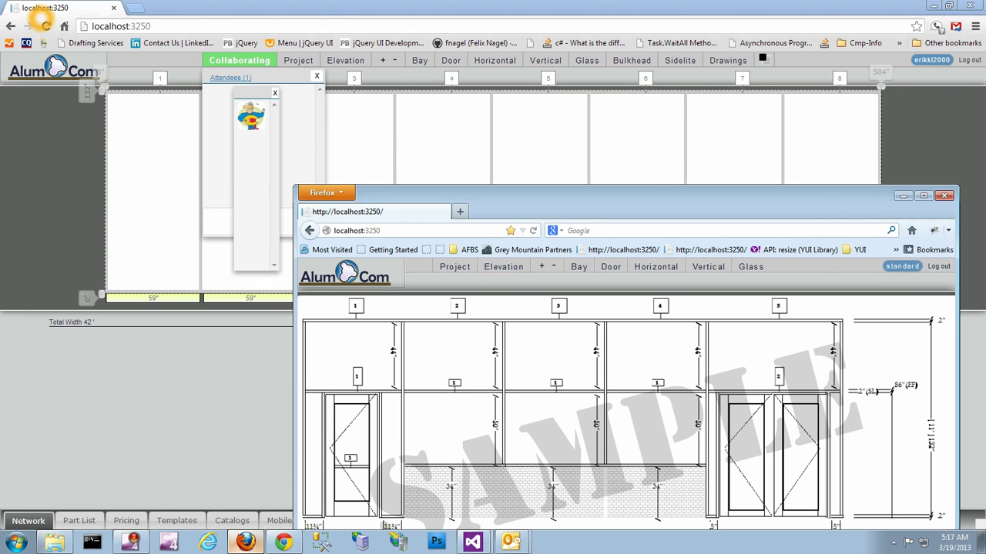
{"action": "left_click_drag", "start_coordinate": [513, 213], "coordinate": [447, 189]}
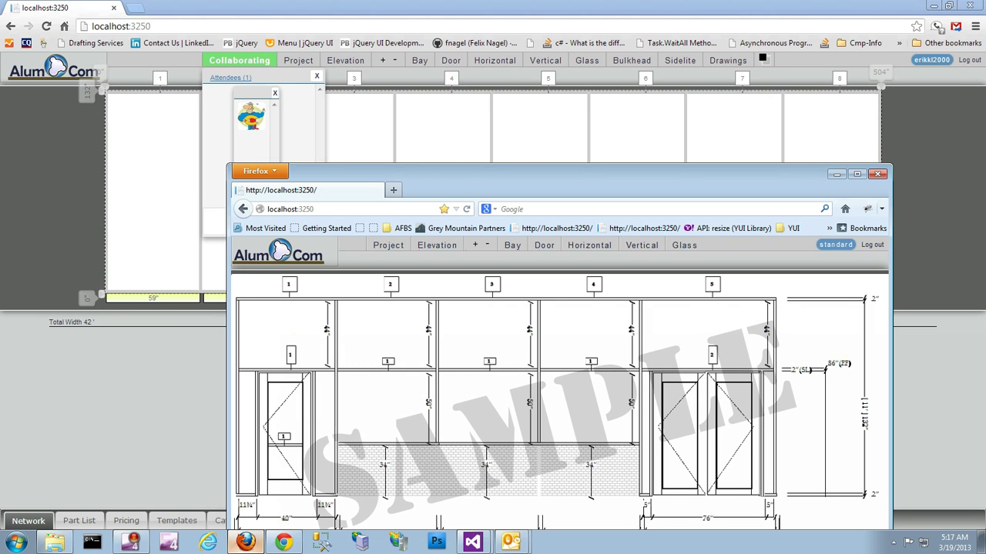
{"action": "left_click_drag", "start_coordinate": [231, 340], "coordinate": [207, 340]}
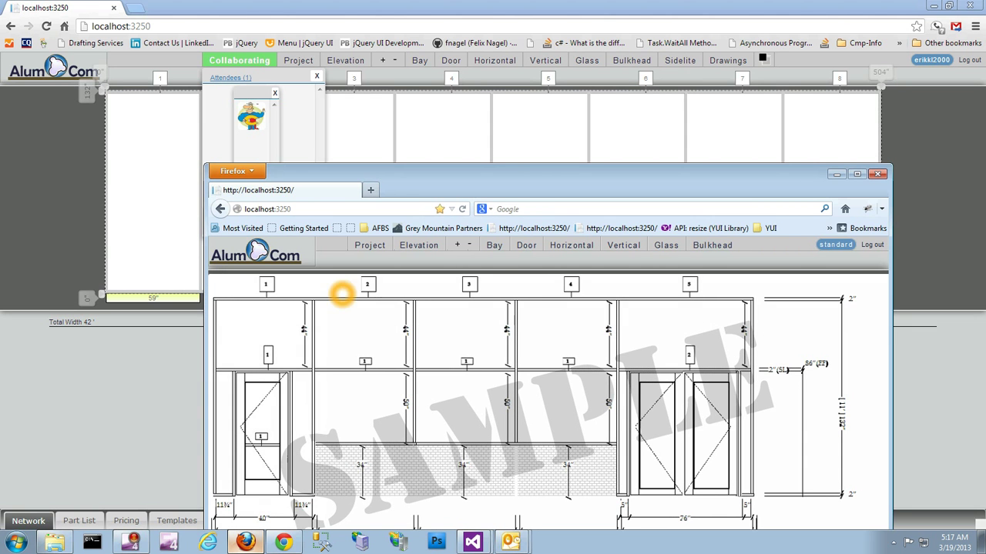
{"action": "left_click_drag", "start_coordinate": [437, 177], "coordinate": [432, 170]}
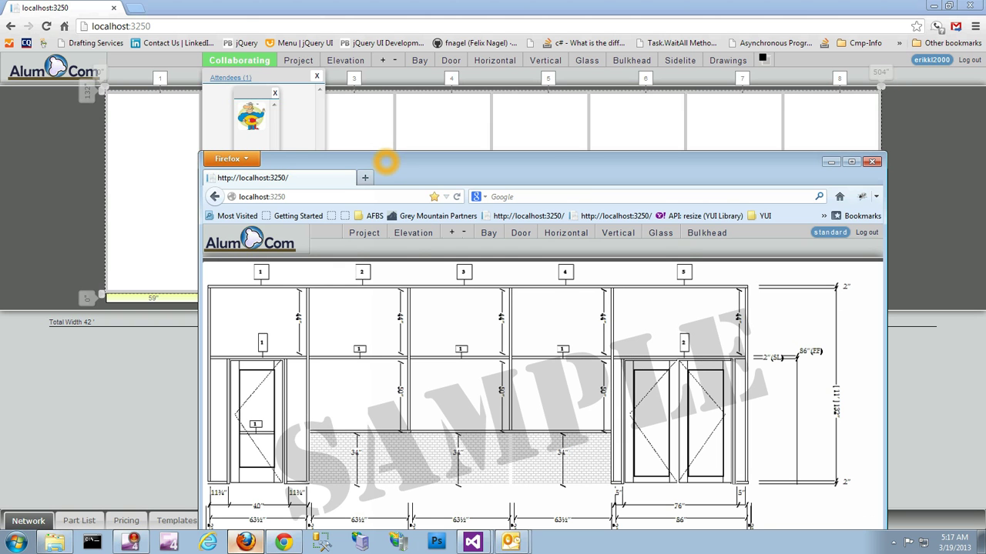
{"action": "left_click_drag", "start_coordinate": [385, 160], "coordinate": [381, 115]}
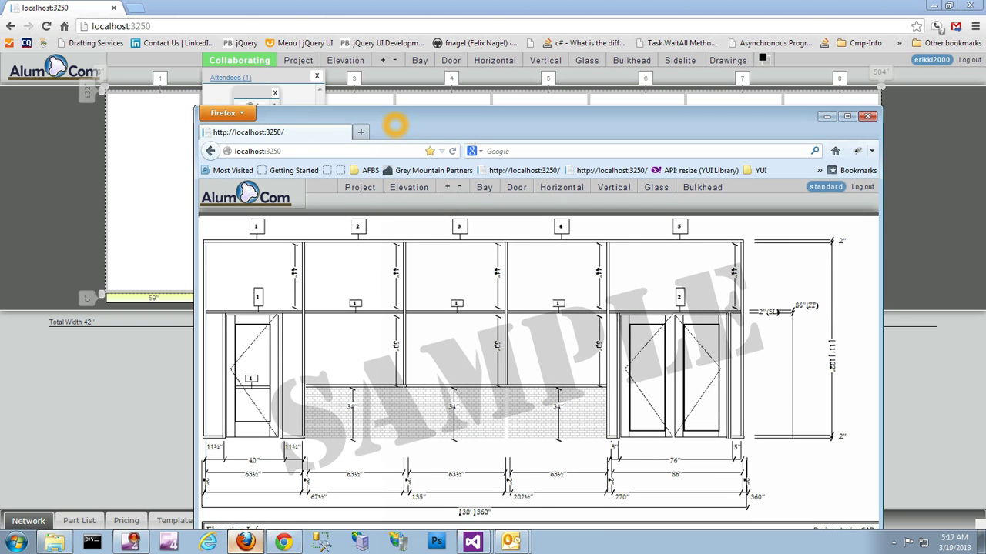
{"action": "left_click_drag", "start_coordinate": [192, 254], "coordinate": [124, 247]}
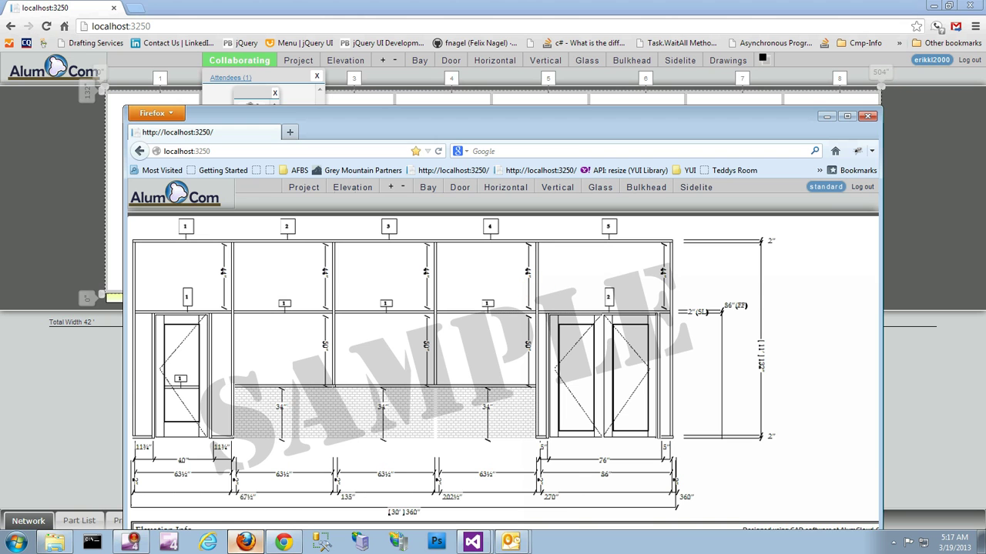
{"action": "left_click_drag", "start_coordinate": [693, 134], "coordinate": [684, 116]}
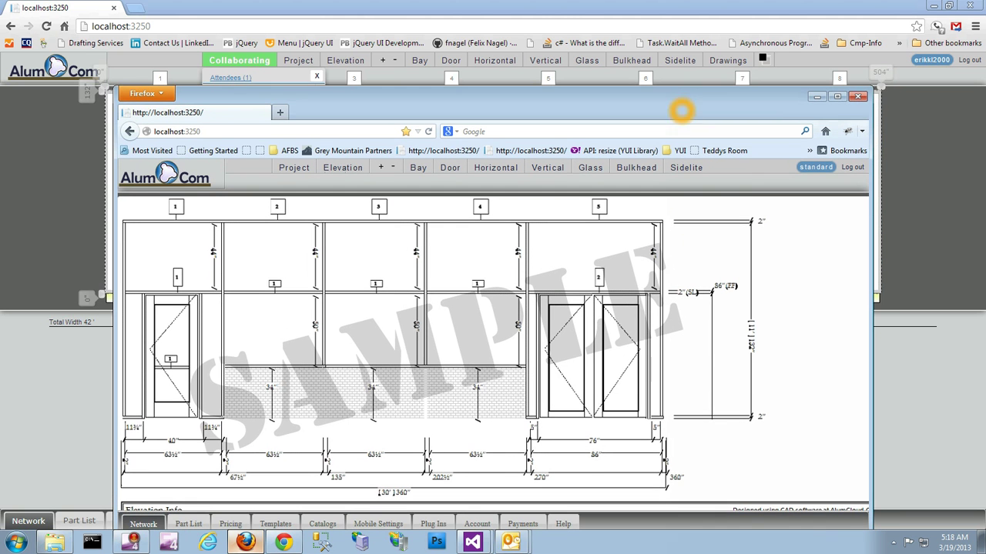
Open 1st Collaboration Project from the projects assigned to this member for collaborating
{"action": "left_click", "coordinate": [294, 167]}
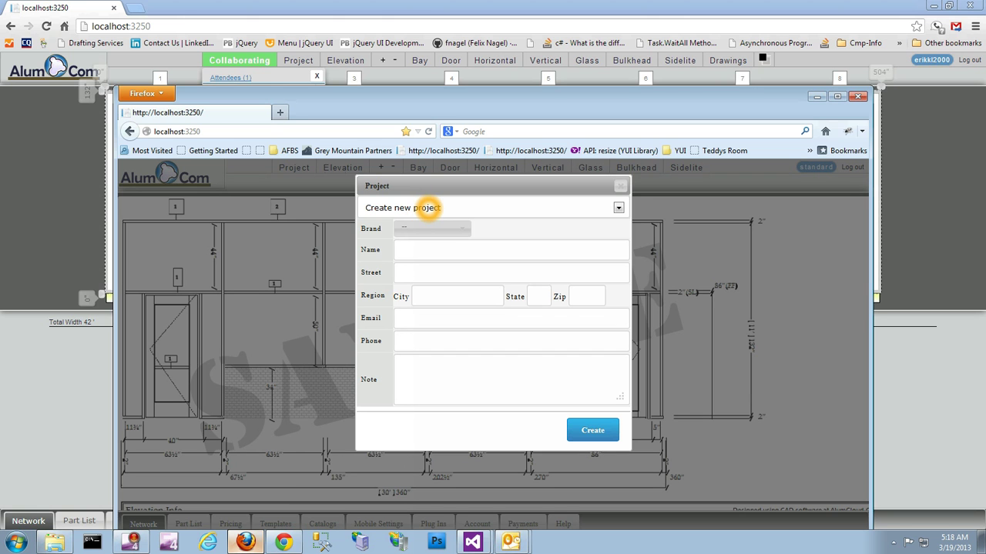
{"action": "left_click", "coordinate": [427, 208]}
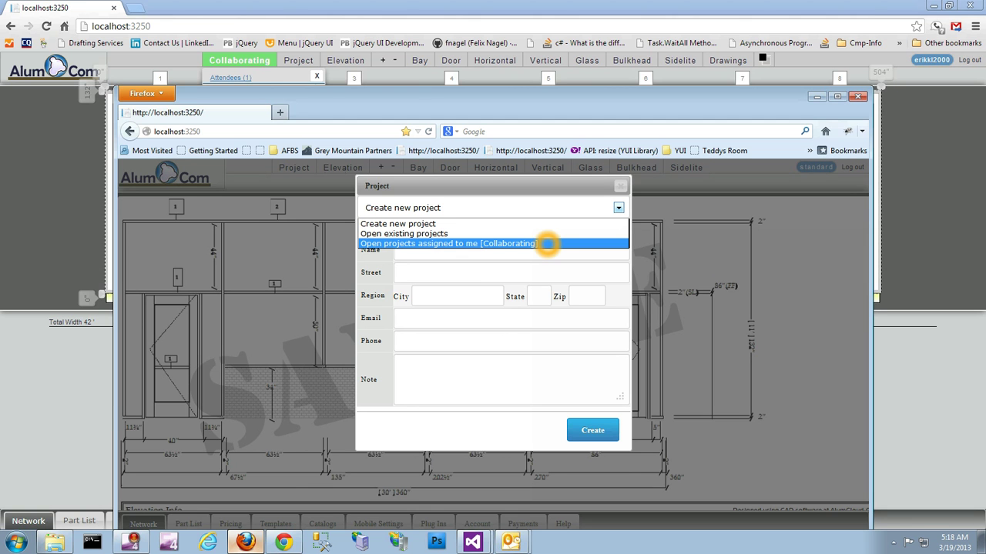
{"action": "left_click", "coordinate": [493, 243]}
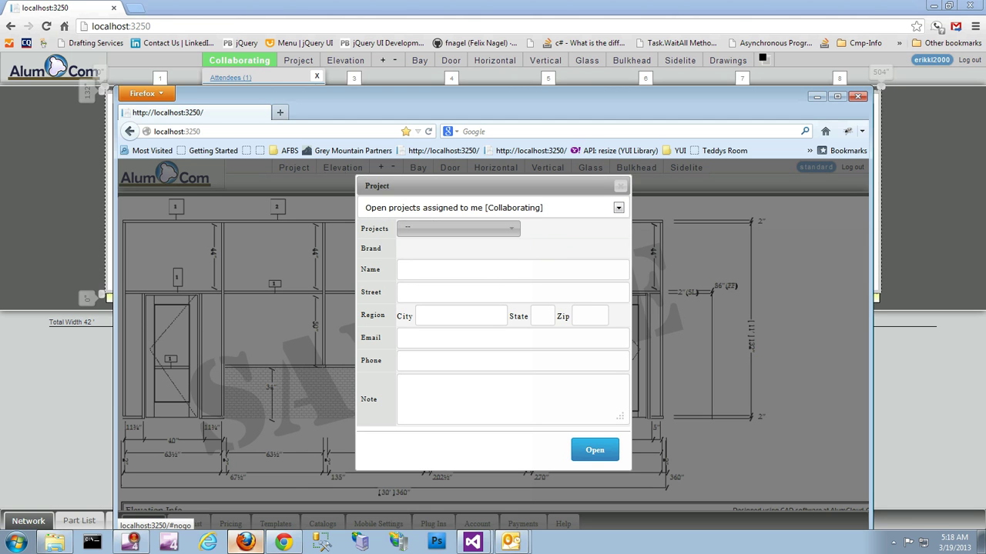
{"action": "left_click", "coordinate": [506, 228]}
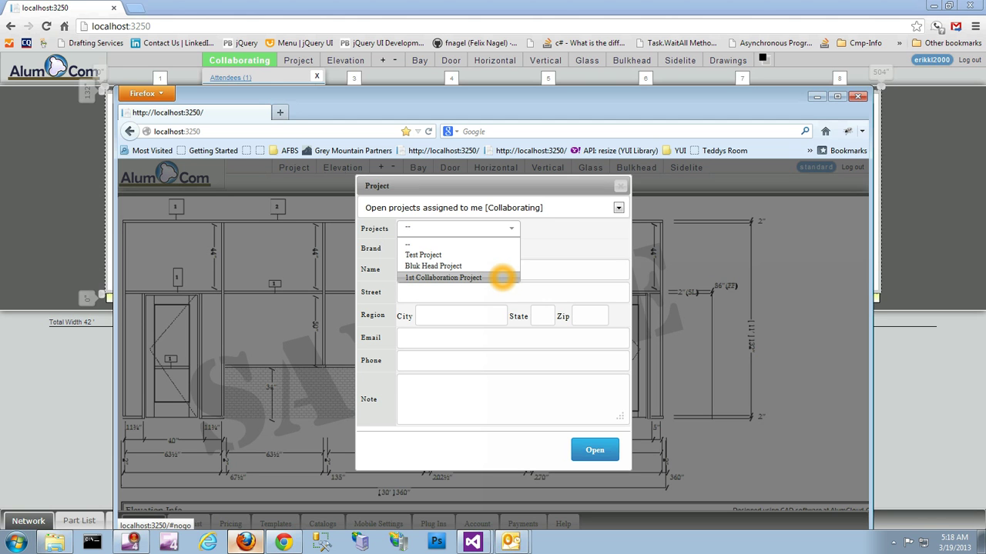
{"action": "left_click", "coordinate": [501, 277]}
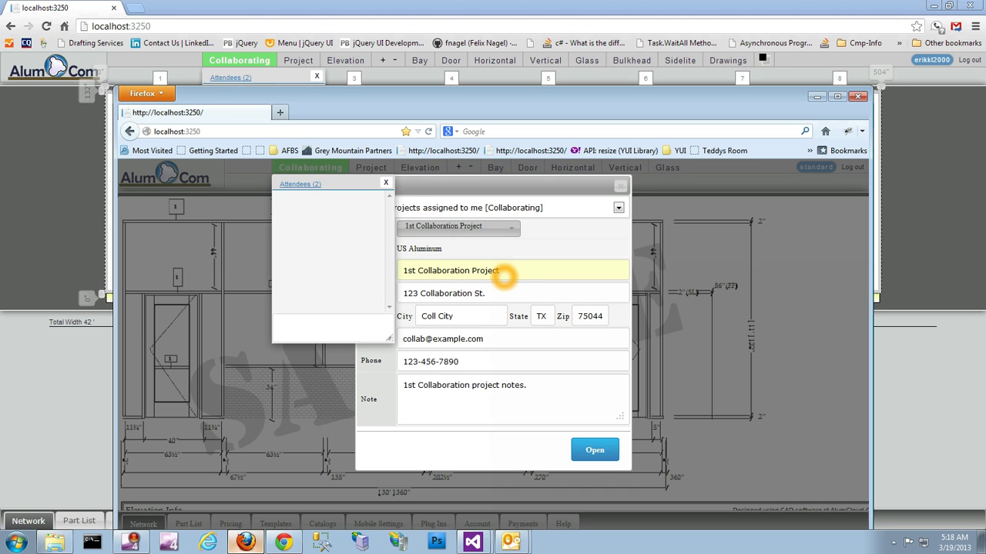
{"action": "left_click", "coordinate": [592, 452]}
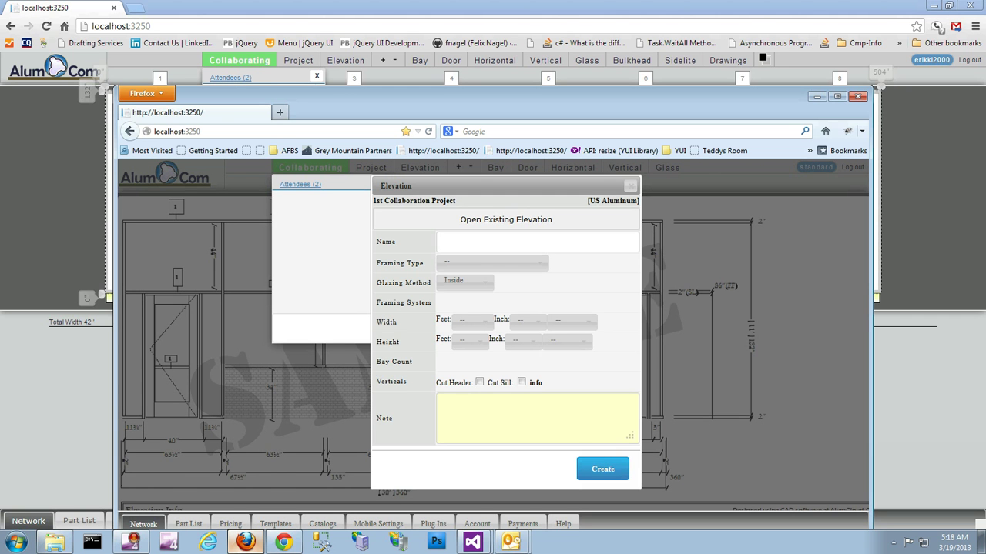
Enlarge the Firefox window and move the Elevation dialog and the collaboration chat box apart
{"action": "left_click_drag", "start_coordinate": [515, 189], "coordinate": [630, 174]}
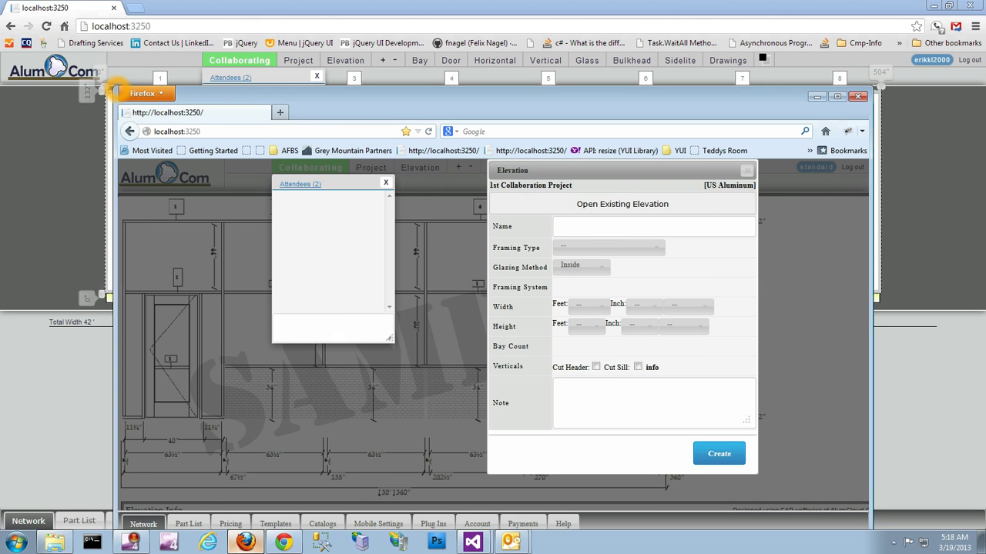
{"action": "left_click_drag", "start_coordinate": [109, 88], "coordinate": [72, 50]}
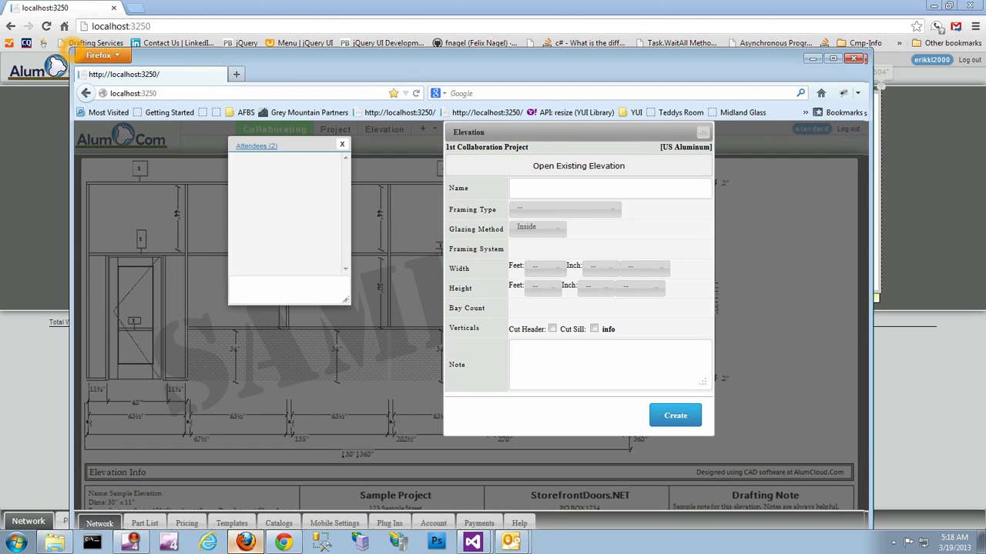
{"action": "left_click_drag", "start_coordinate": [283, 147], "coordinate": [297, 152]}
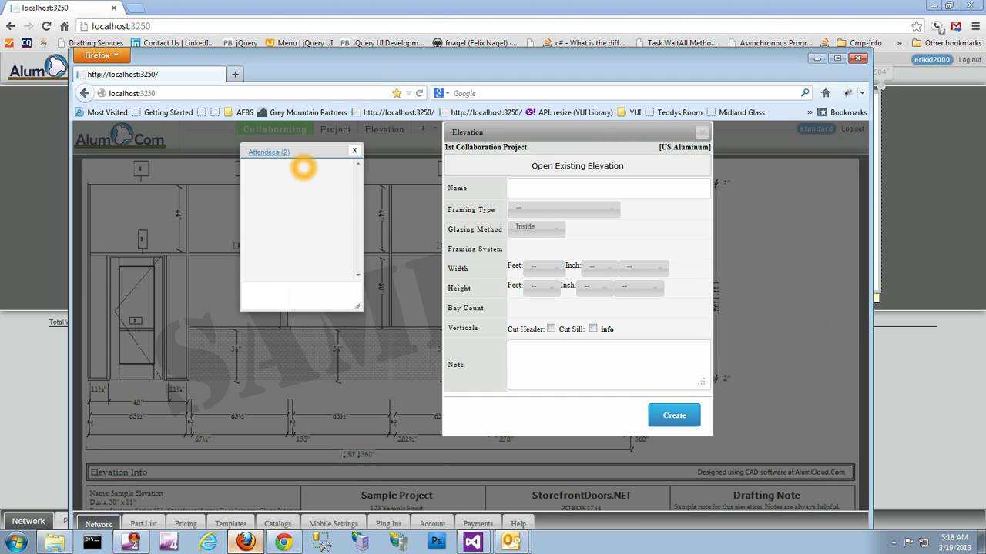
{"action": "left_click_drag", "start_coordinate": [308, 149], "coordinate": [307, 143]}
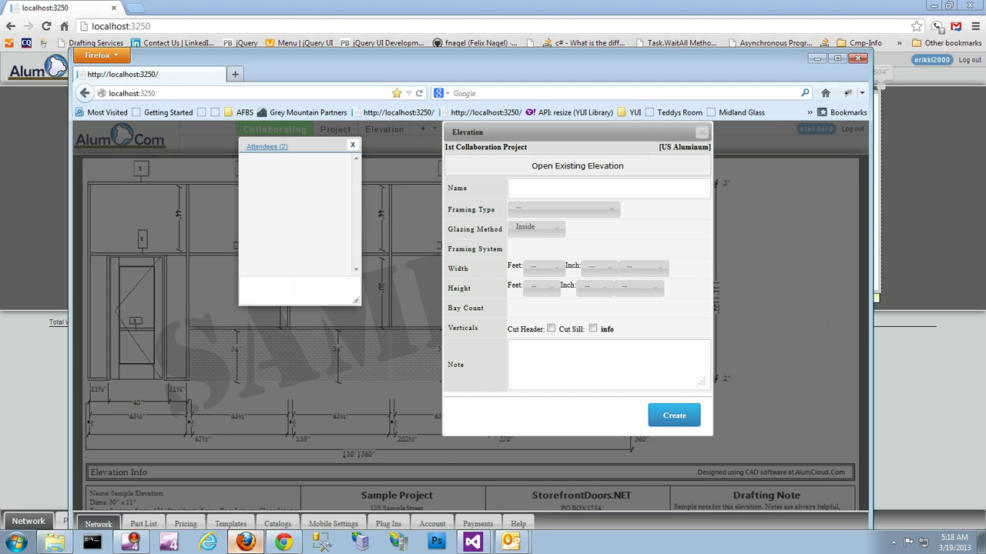
Inspect both attendees' profile cards and the message form for StorefrontDoors.NET, close them all and put the cursor in the chat entry field
{"action": "left_click", "coordinate": [275, 148]}
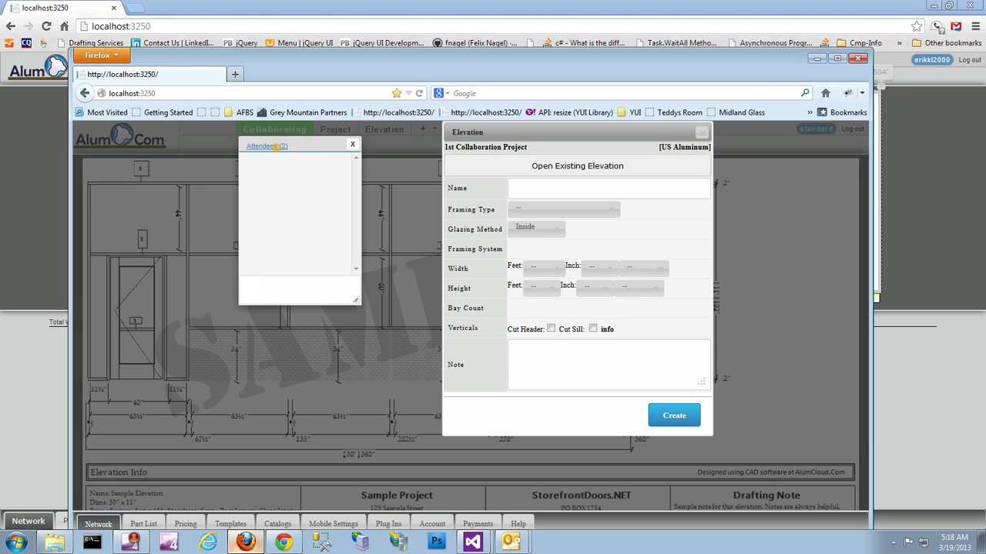
{"action": "left_click", "coordinate": [289, 187]}
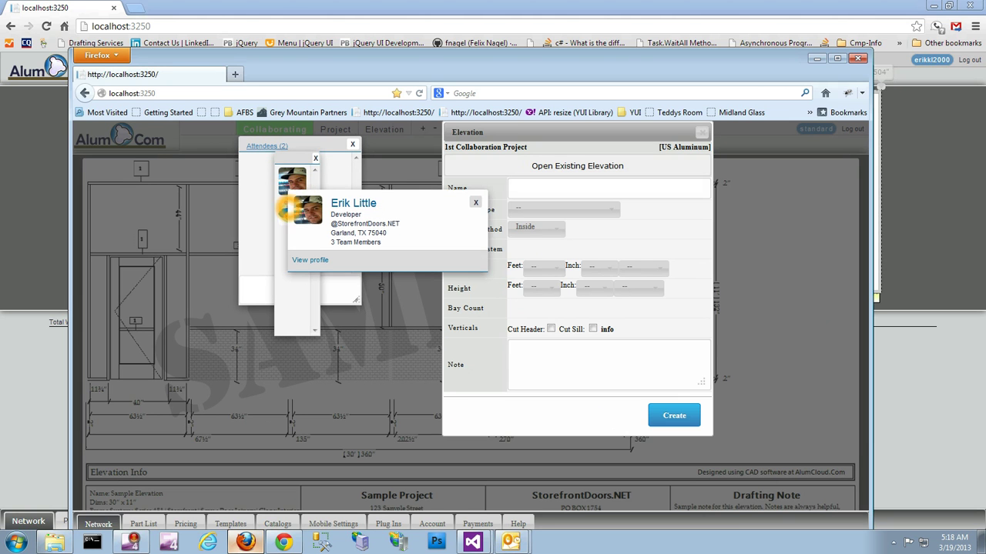
{"action": "left_click", "coordinate": [297, 214]}
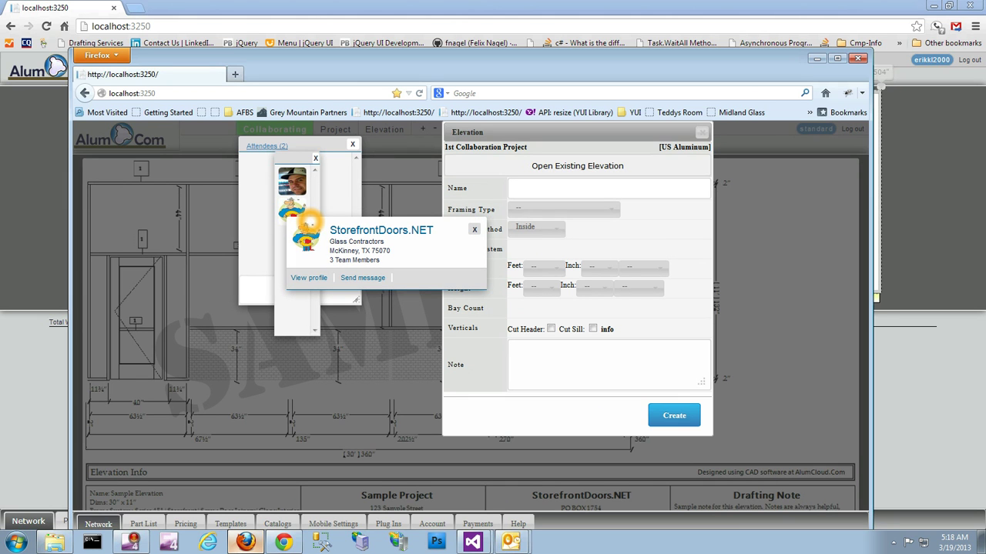
{"action": "left_click", "coordinate": [356, 278]}
{"action": "left_click", "coordinate": [375, 365]}
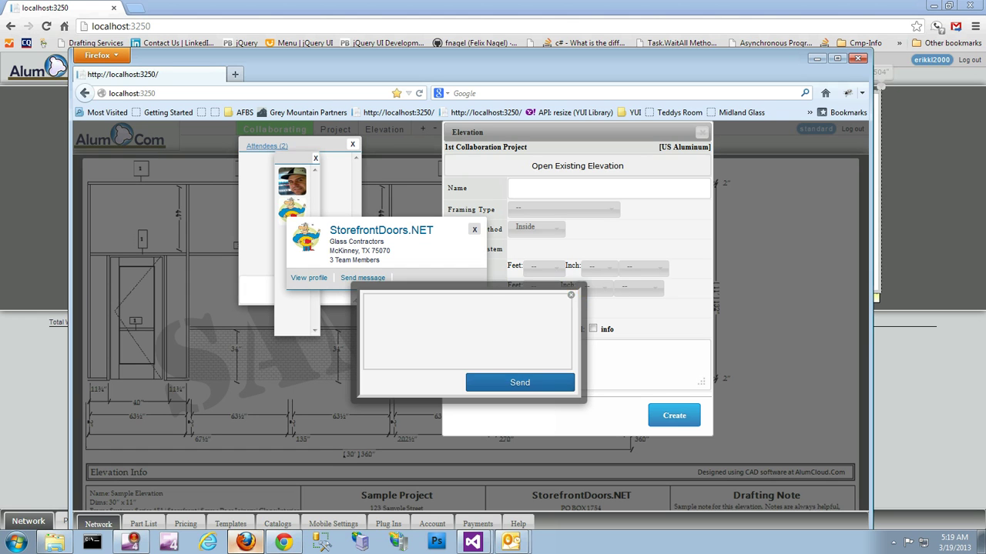
{"action": "left_click", "coordinate": [571, 295]}
{"action": "left_click", "coordinate": [474, 229]}
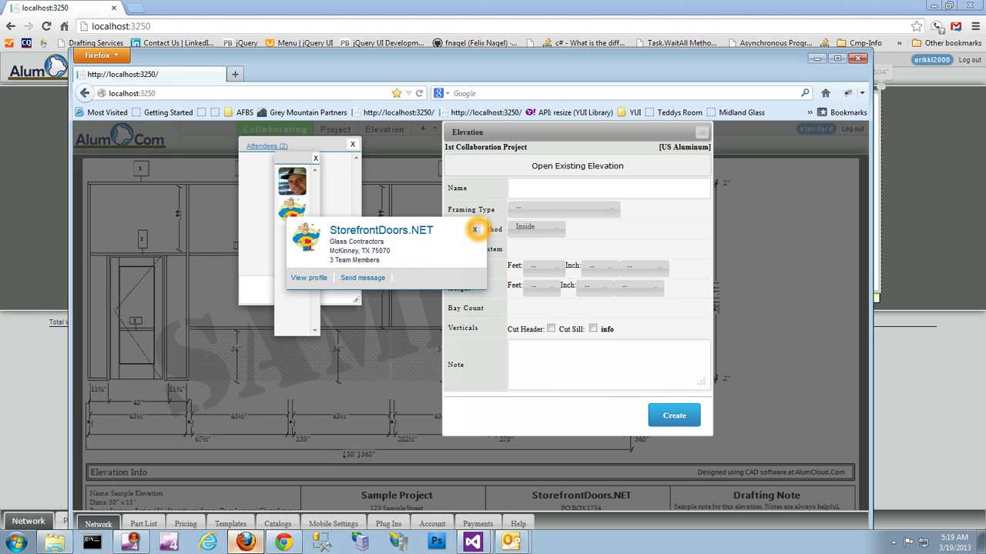
{"action": "left_click", "coordinate": [315, 157]}
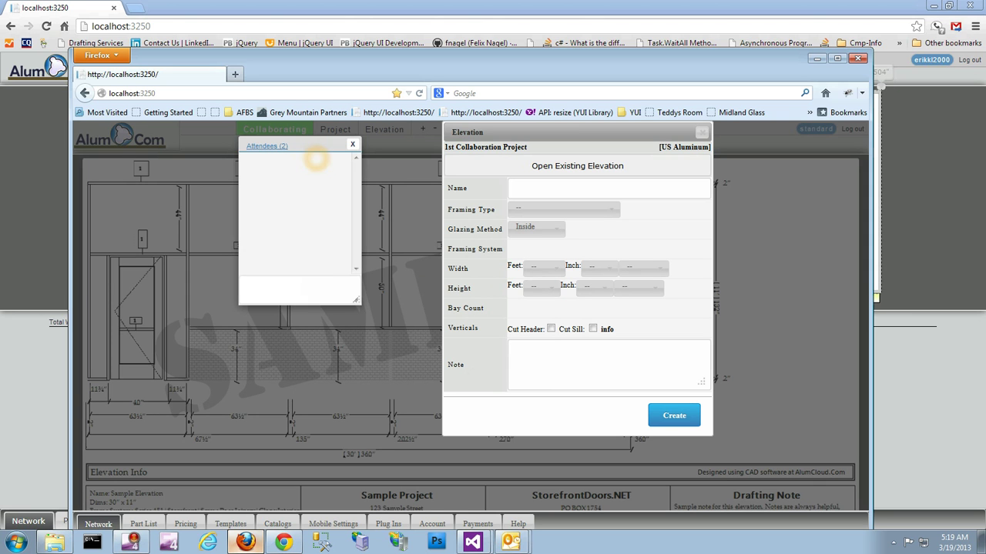
{"action": "left_click", "coordinate": [313, 288]}
{"action": "left_click", "coordinate": [313, 288]}
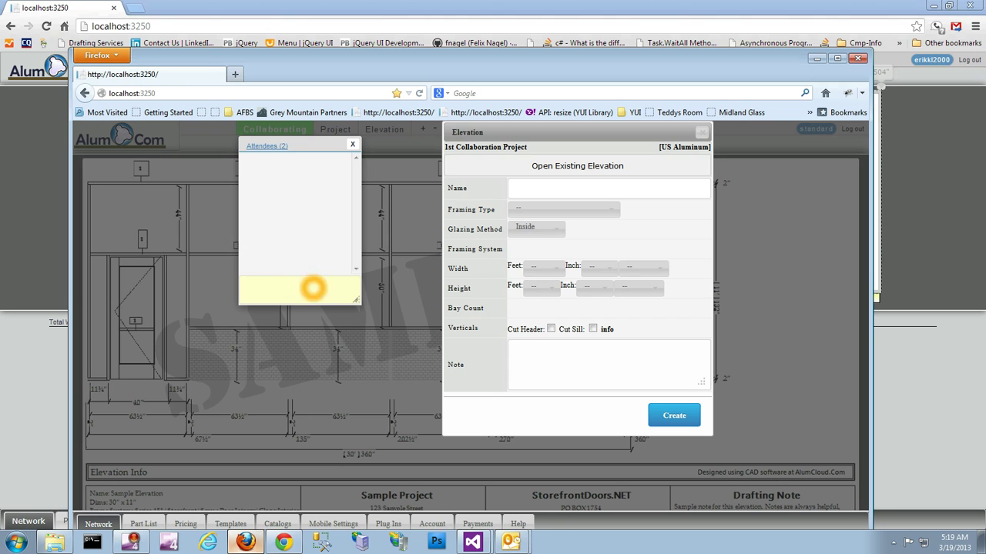
Open the existing elevation "1st collaboration elevation" in this member's session and close the Elevation dialog
{"action": "left_click", "coordinate": [568, 205]}
{"action": "left_click", "coordinate": [573, 170]}
{"action": "left_click", "coordinate": [576, 186]}
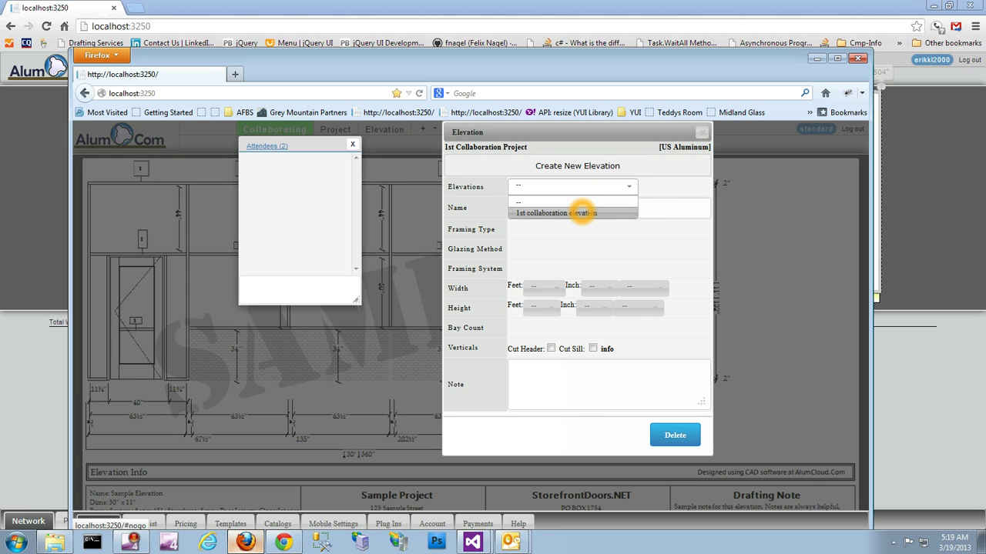
{"action": "left_click", "coordinate": [599, 213]}
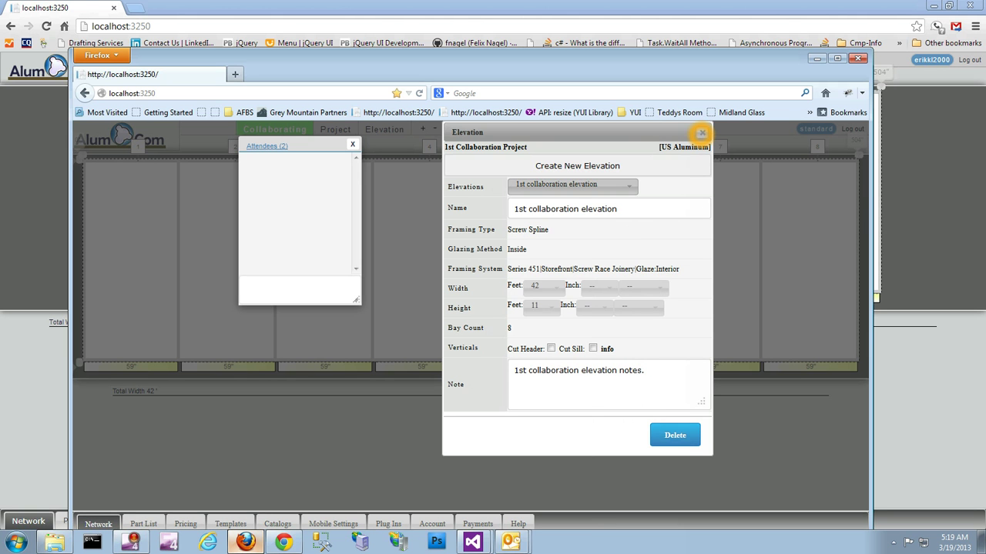
{"action": "left_click", "coordinate": [702, 132]}
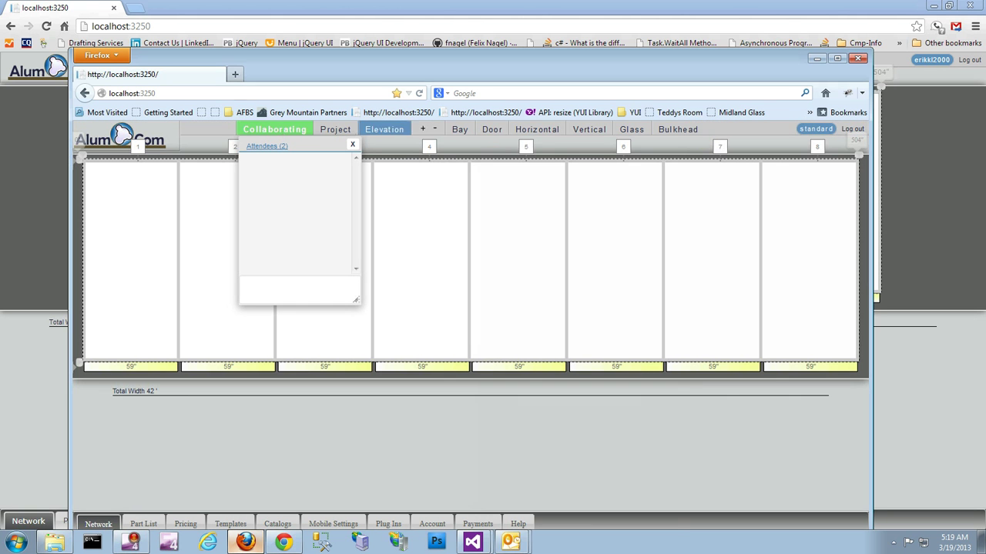
Lower the Firefox window to expose the Chrome session, close the attendee list in Chrome and bring Firefox back to the front
{"action": "left_click_drag", "start_coordinate": [374, 59], "coordinate": [370, 233]}
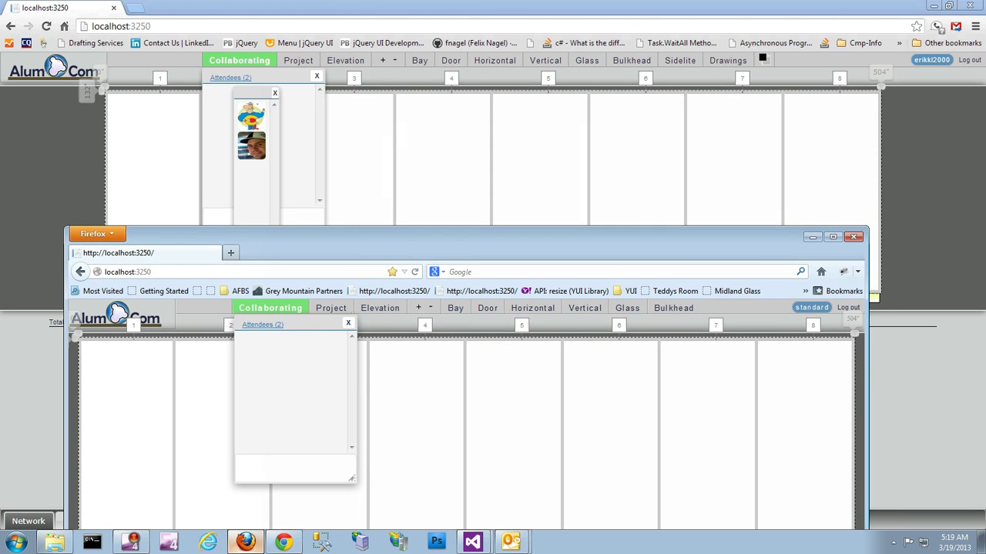
{"action": "left_click", "coordinate": [274, 94]}
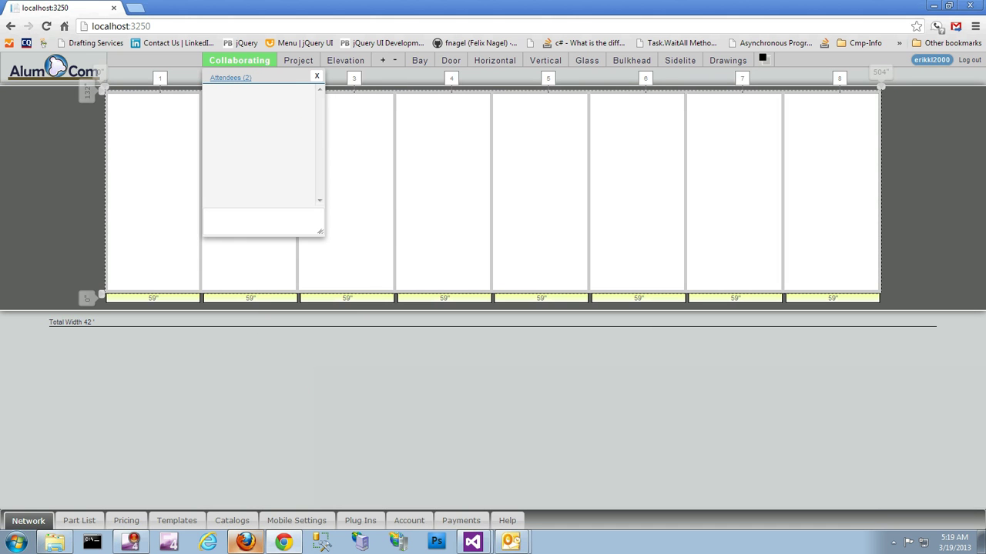
{"action": "left_click", "coordinate": [246, 542]}
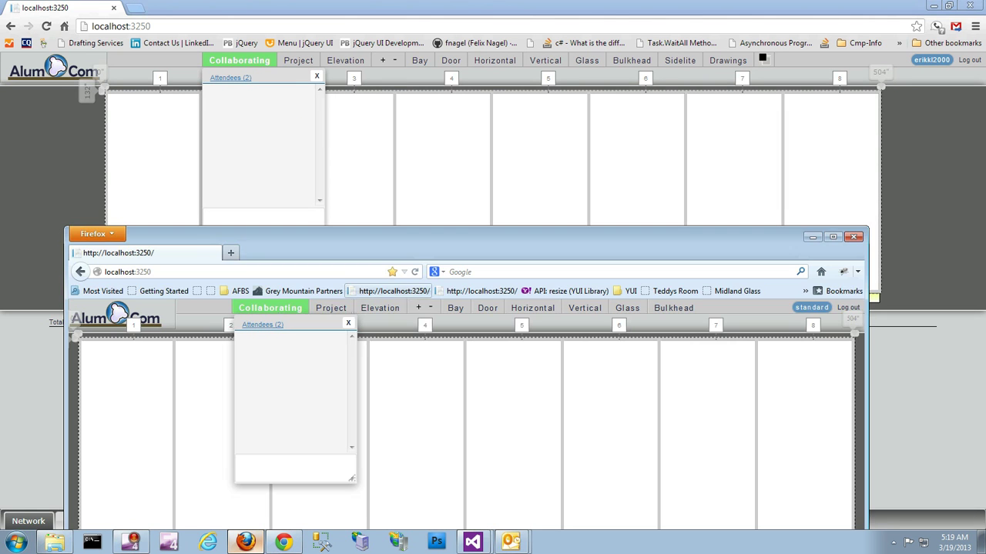
Raise the Firefox window and send the chat message "Exactly what would you like me to work on?" from its session
{"action": "left_click_drag", "start_coordinate": [354, 236], "coordinate": [363, 114]}
{"action": "left_click", "coordinate": [325, 351]}
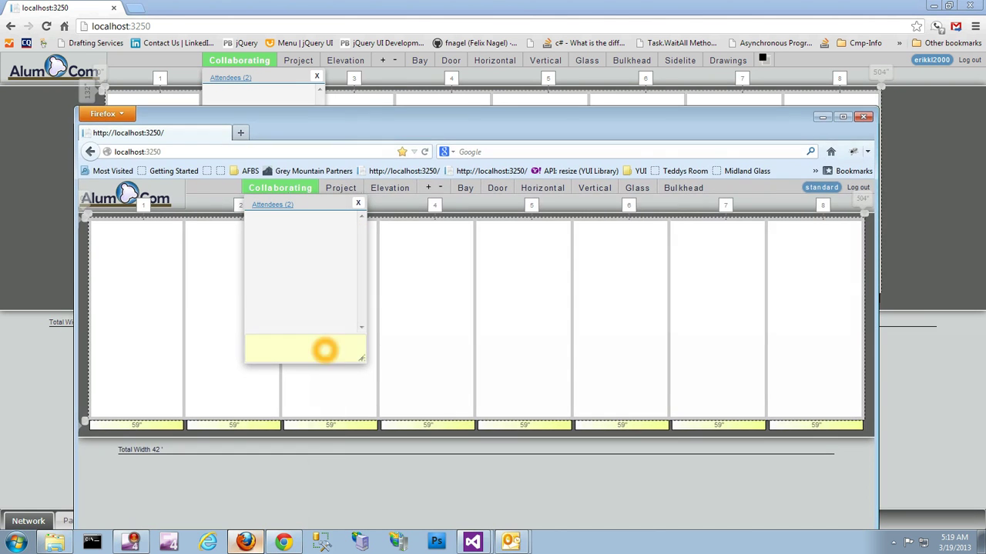
{"action": "type", "text": "Exa"}
{"action": "key", "text": "BackSpace"}
{"action": "key", "text": "BackSpace"}
{"action": "type", "text": "actly what would you like me to work on"}
{"action": "key", "text": "Return"}
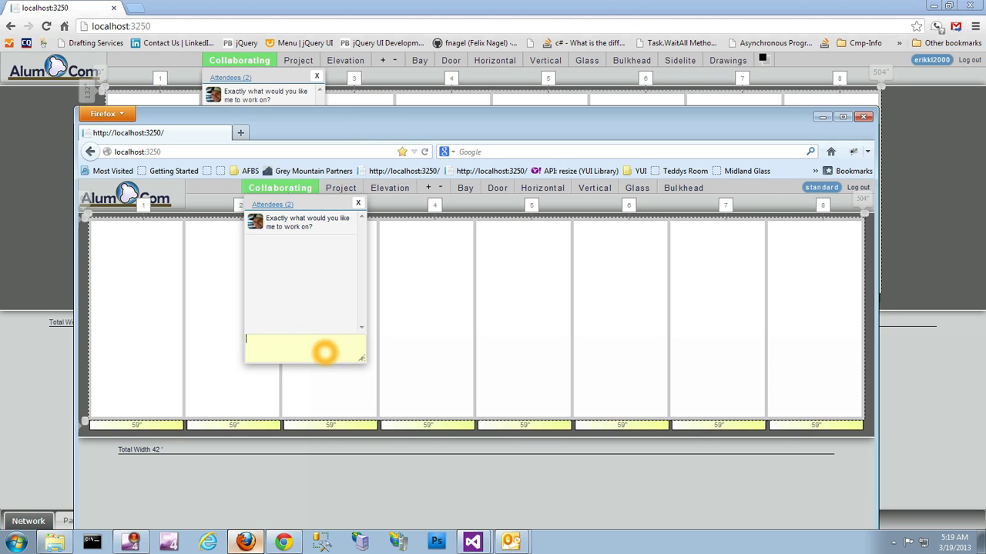
Reply in the Chrome session's chat with "Add a single door to bay 8. I am going to work on the bulkheads."
{"action": "left_click_drag", "start_coordinate": [400, 115], "coordinate": [396, 167]}
{"action": "left_click", "coordinate": [262, 103]}
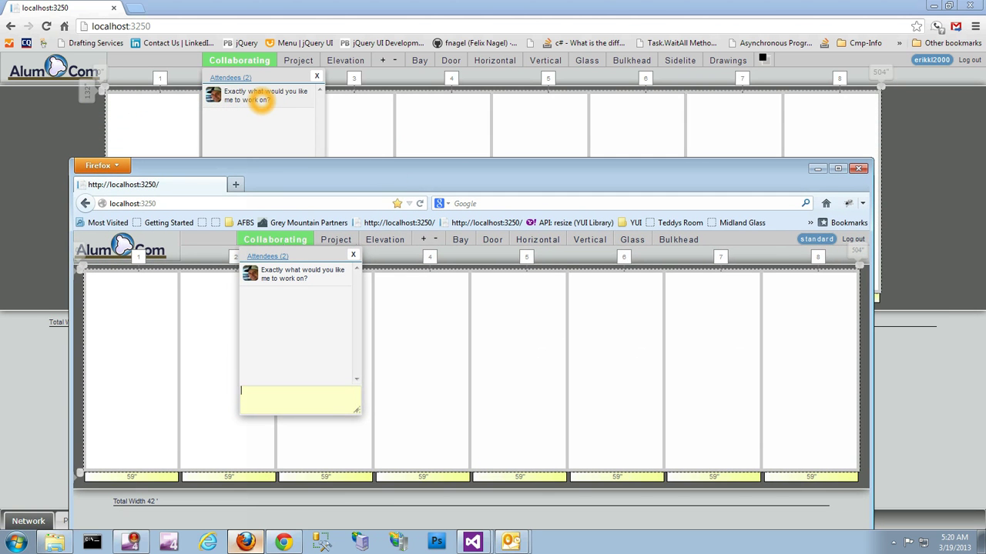
{"action": "left_click", "coordinate": [274, 220]}
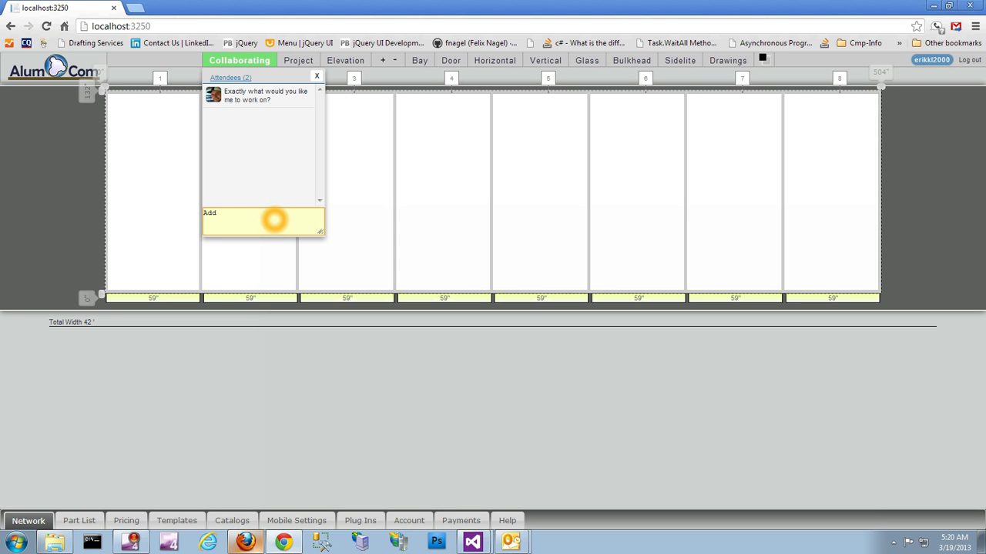
{"action": "type", "text": "Add a single door to bay 8. I am going to work on the "}
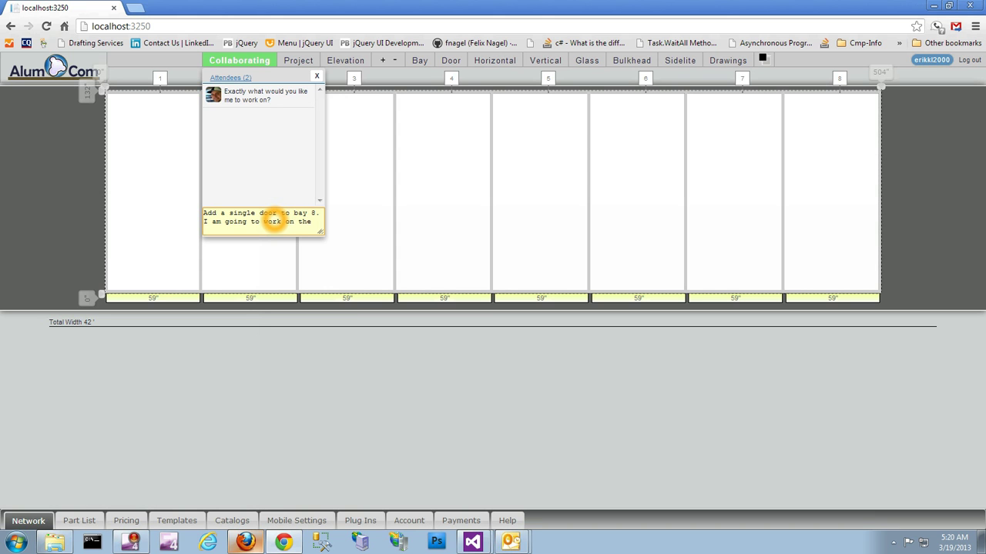
{"action": "type", "text": "bulkheads."}
{"action": "key", "text": "Return"}
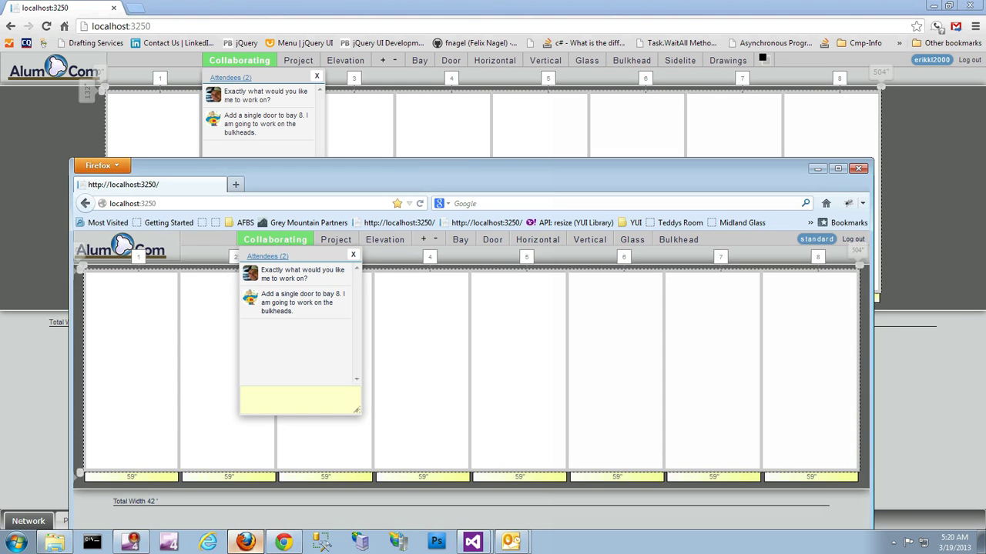
In the Firefox session, close the chat box, add a single door to bay 8 and close the Add dialog
{"action": "left_click_drag", "start_coordinate": [560, 186], "coordinate": [524, 129]}
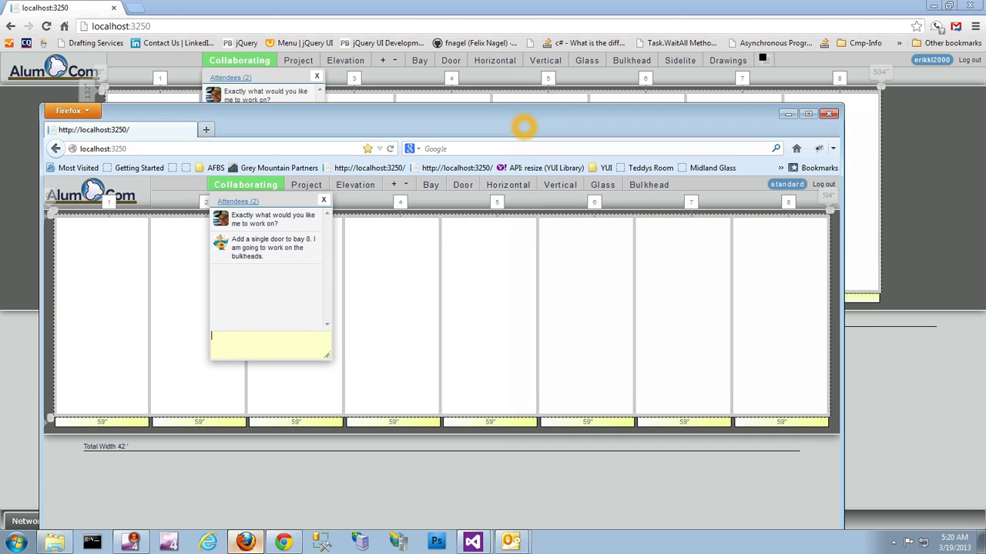
{"action": "left_click", "coordinate": [324, 200]}
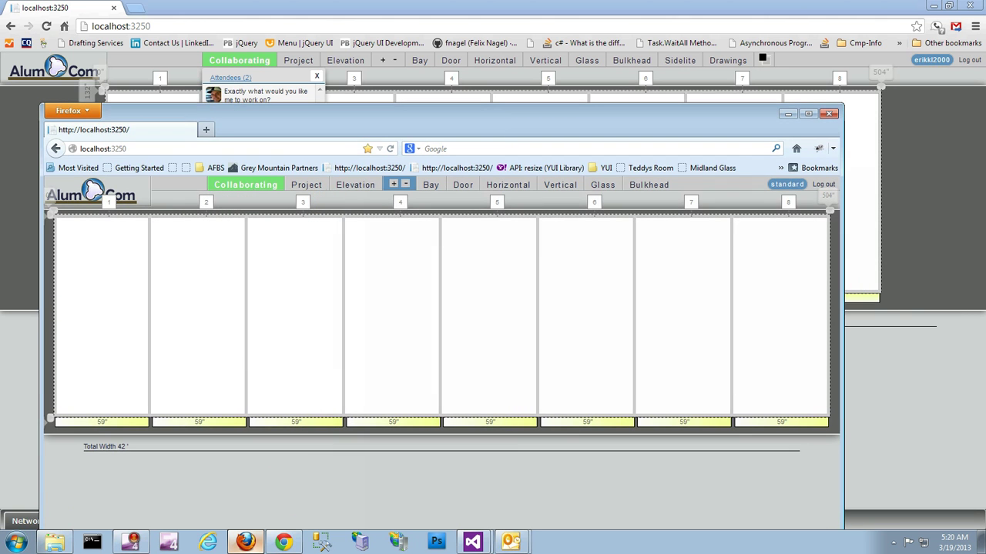
{"action": "left_click", "coordinate": [393, 185]}
{"action": "left_click_drag", "start_coordinate": [448, 213], "coordinate": [230, 231]}
{"action": "left_click", "coordinate": [265, 252]}
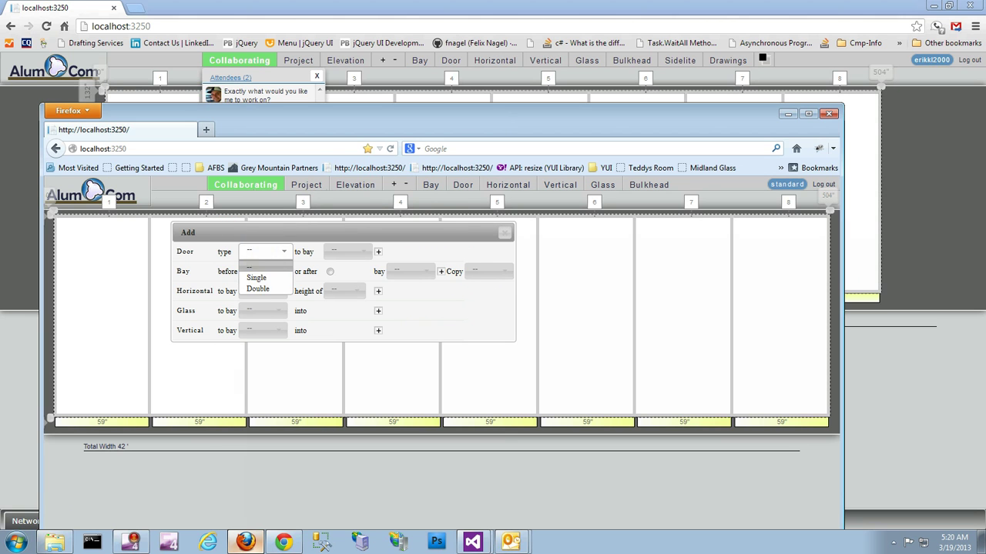
{"action": "left_click", "coordinate": [266, 274]}
{"action": "left_click", "coordinate": [346, 252]}
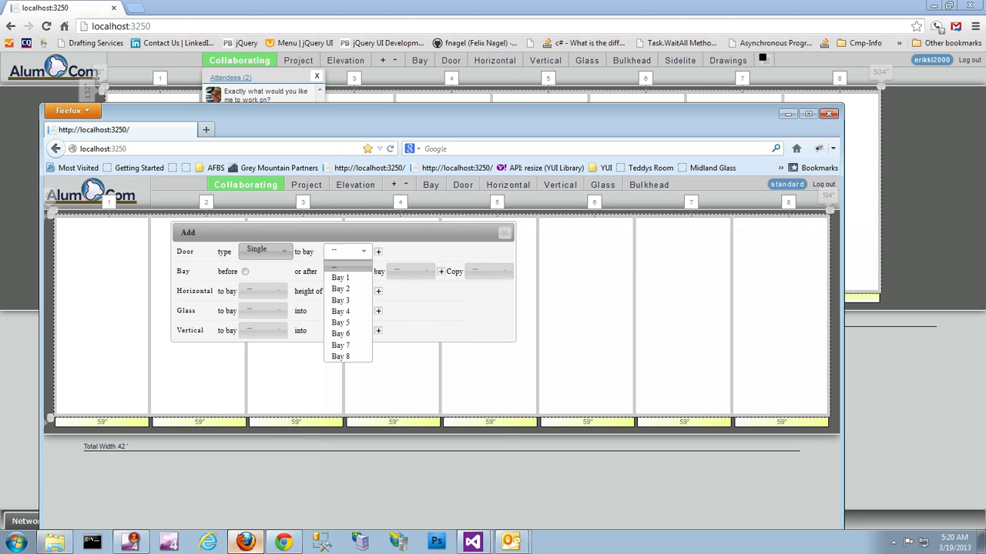
{"action": "left_click", "coordinate": [342, 357]}
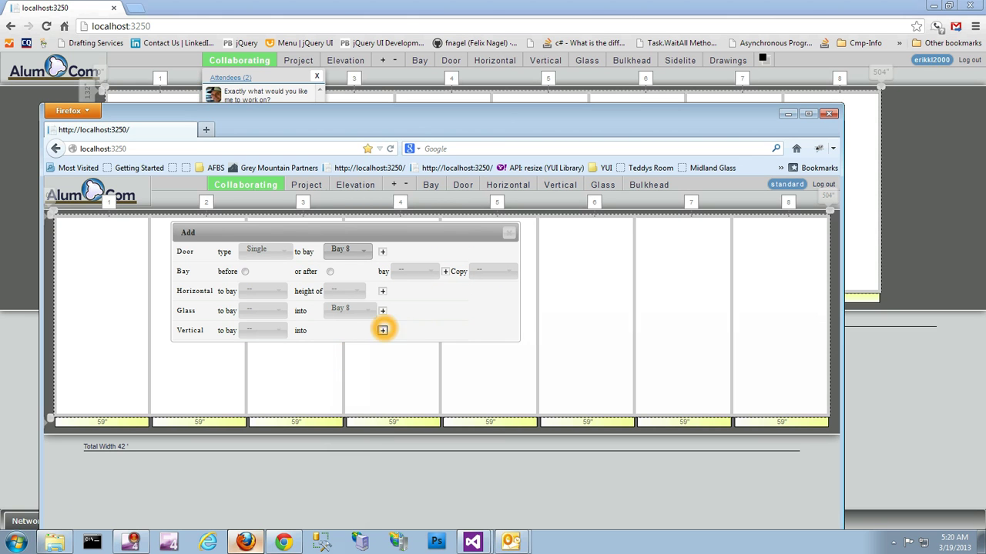
{"action": "left_click", "coordinate": [382, 252]}
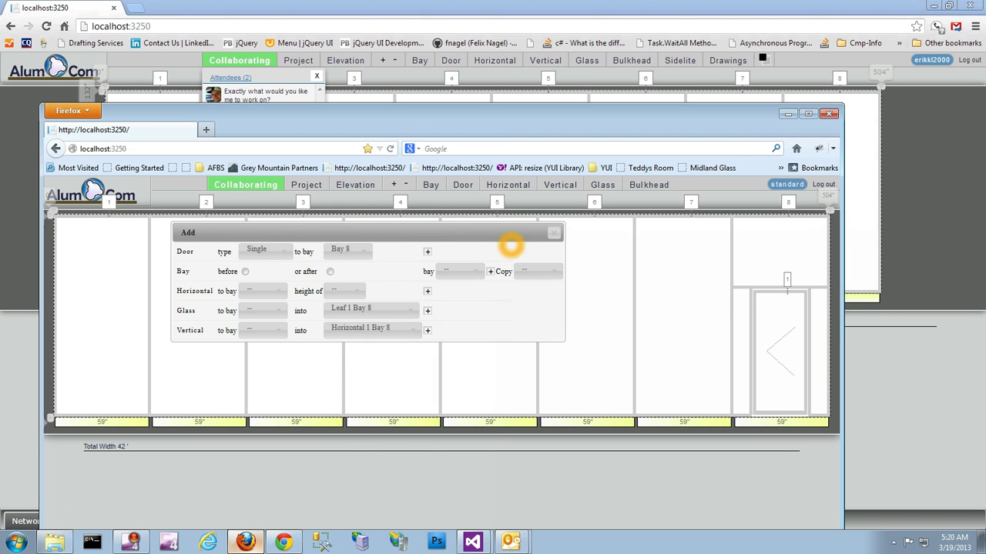
{"action": "left_click", "coordinate": [554, 232]}
Shift the Firefox window aside to compare bay 8's new door with the Chrome session's elevation
{"action": "left_click_drag", "start_coordinate": [683, 114], "coordinate": [607, 120]}
{"action": "left_click", "coordinate": [803, 208]}
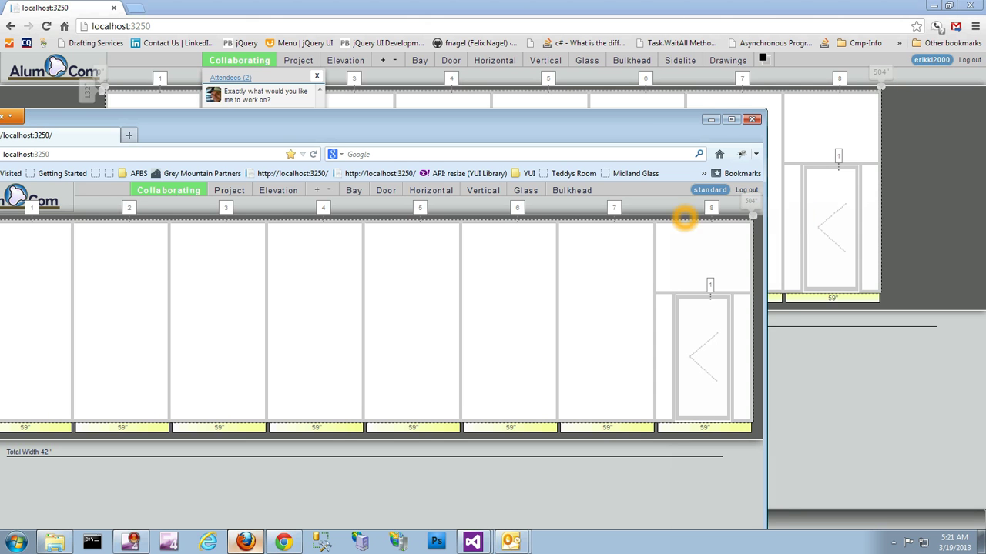
{"action": "left_click_drag", "start_coordinate": [635, 143], "coordinate": [659, 135]}
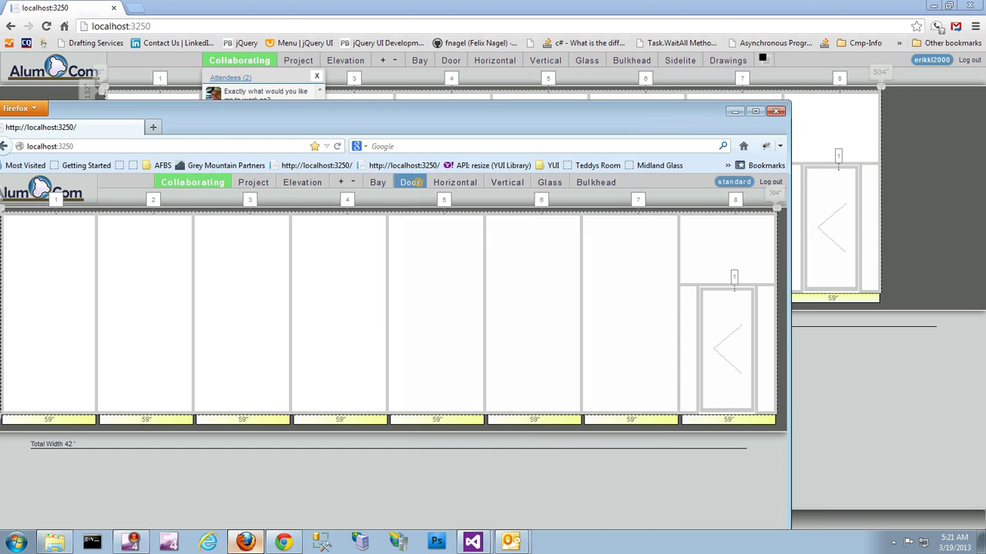
Configure door 1 of bay 8 as FZ917 Series 451, Tubular, Panic, 36x84, Transom, Pivot:Center, Hinge:Left, Swing:Out
{"action": "left_click", "coordinate": [410, 182]}
{"action": "left_click_drag", "start_coordinate": [456, 208], "coordinate": [144, 206]}
{"action": "left_click", "coordinate": [169, 220]}
{"action": "left_click", "coordinate": [171, 246]}
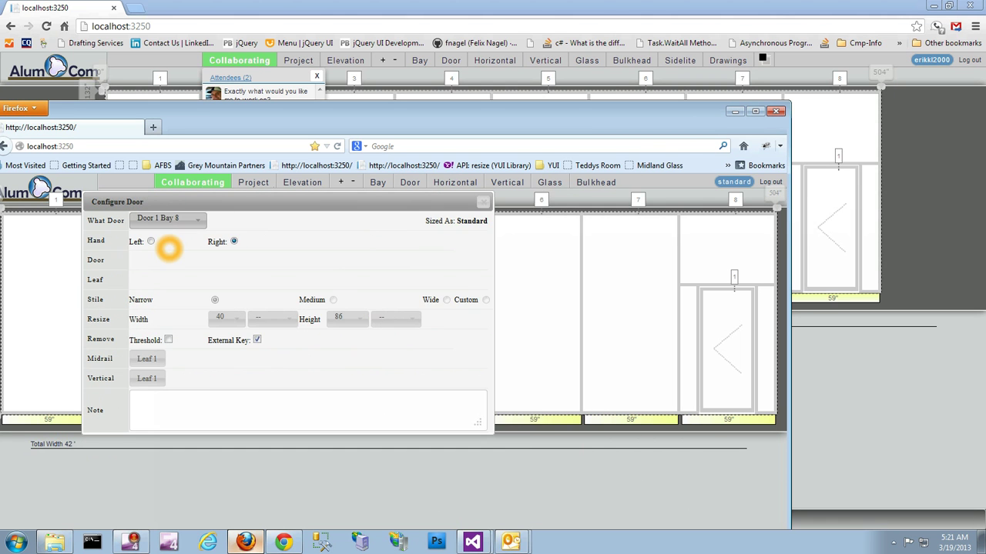
{"action": "left_click", "coordinate": [195, 260]}
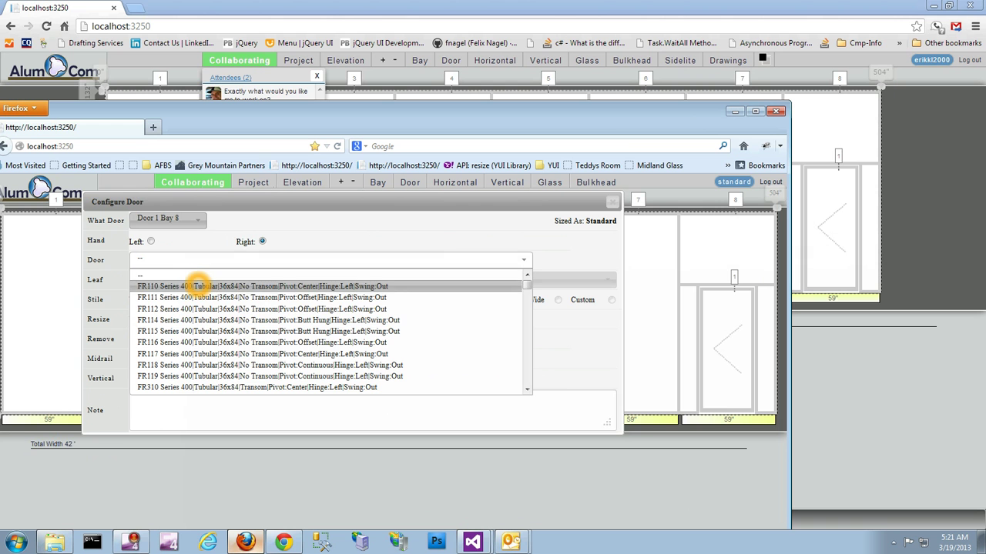
{"action": "scroll", "coordinate": [198, 285], "scroll_direction": "down", "scroll_amount": 10}
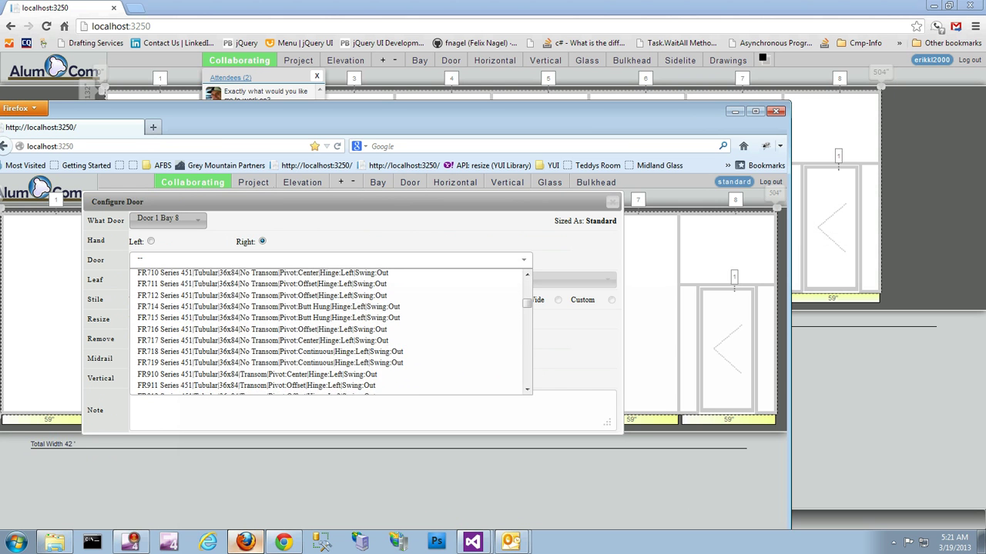
{"action": "scroll", "coordinate": [196, 303], "scroll_direction": "down", "scroll_amount": 5}
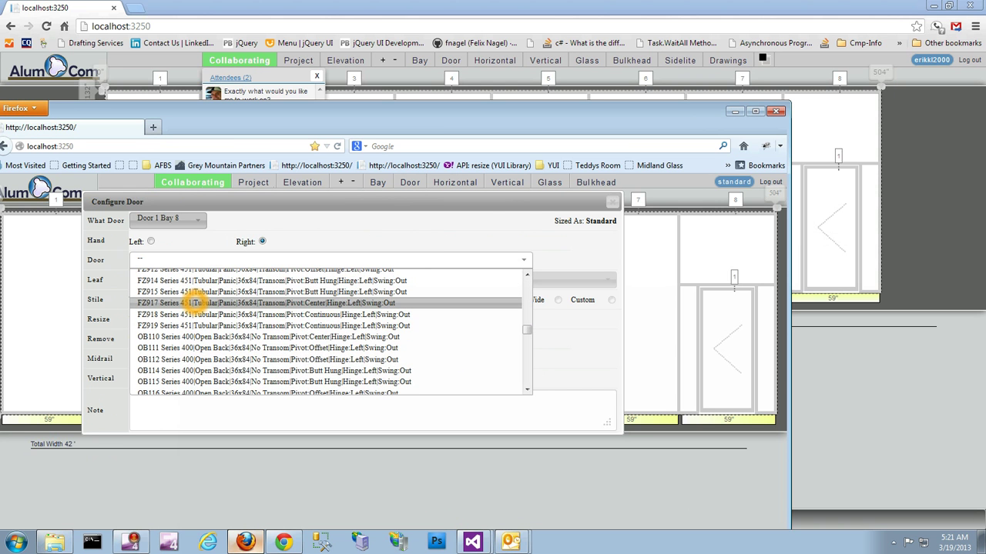
{"action": "left_click", "coordinate": [195, 302]}
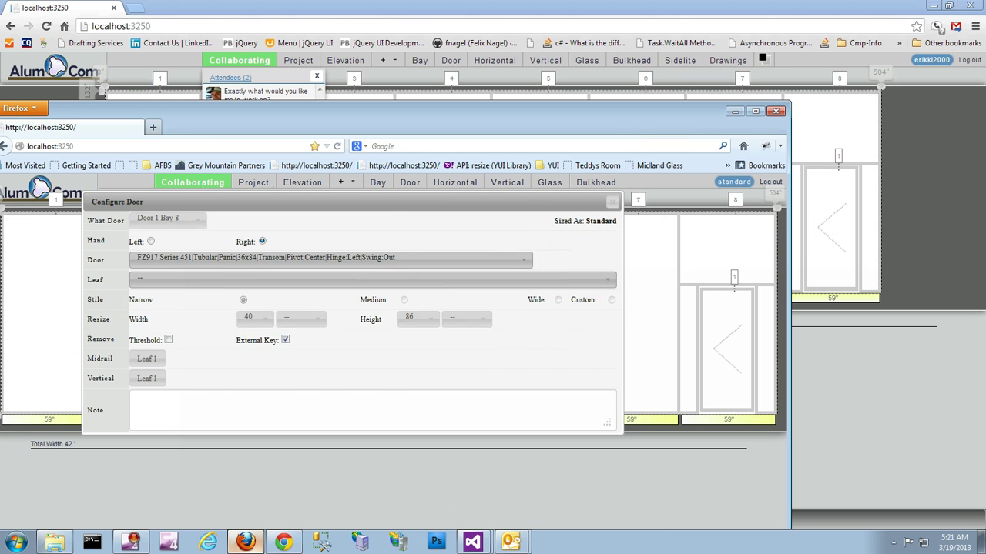
Set the door's leaf to DC418 400, 36x84, Stile:Medium, Pivot:Continuous, Closure:Surface Mount, Bottomrail:9.5000
{"action": "left_click", "coordinate": [195, 281]}
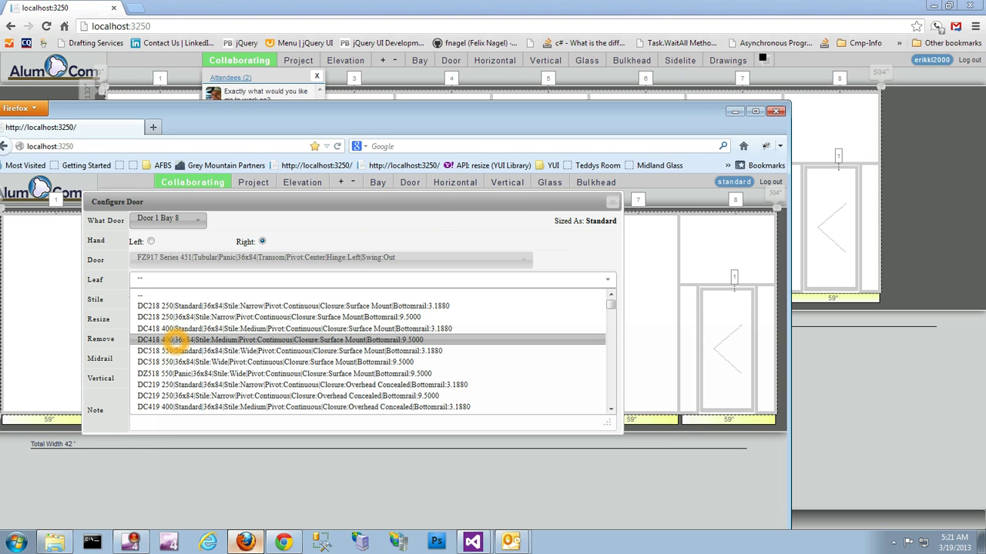
{"action": "left_click", "coordinate": [176, 340]}
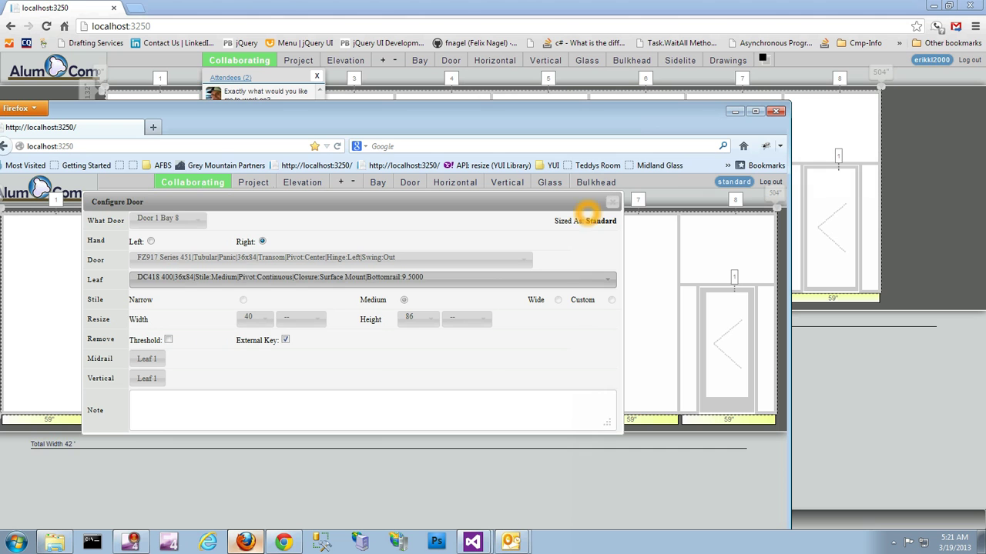
{"action": "left_click_drag", "start_coordinate": [586, 215], "coordinate": [611, 206]}
{"action": "left_click", "coordinate": [703, 317]}
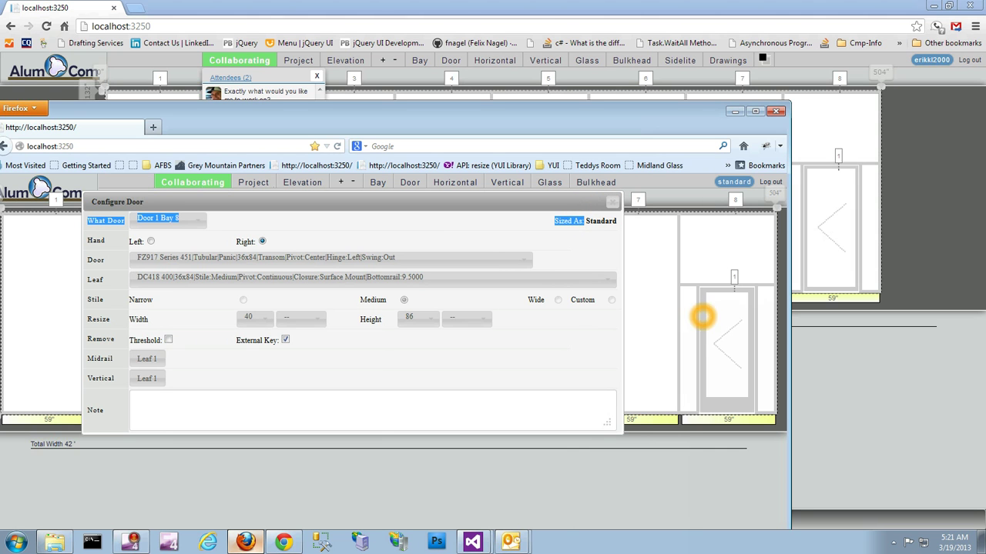
Move the Configure Door dialog clear, compare the reconfigured door in both sessions and close the dialog
{"action": "left_click_drag", "start_coordinate": [563, 204], "coordinate": [583, 194]}
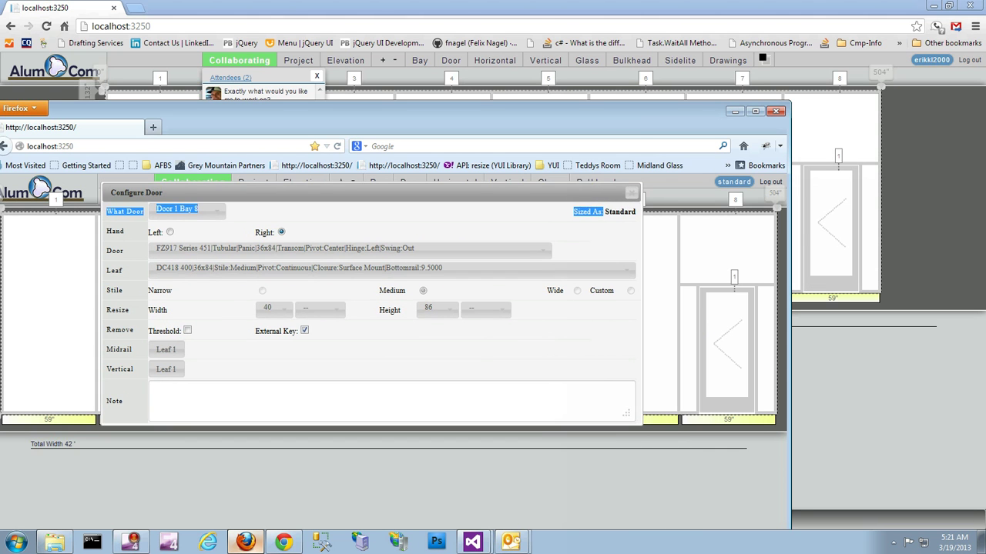
{"action": "left_click", "coordinate": [822, 227]}
{"action": "left_click", "coordinate": [761, 332]}
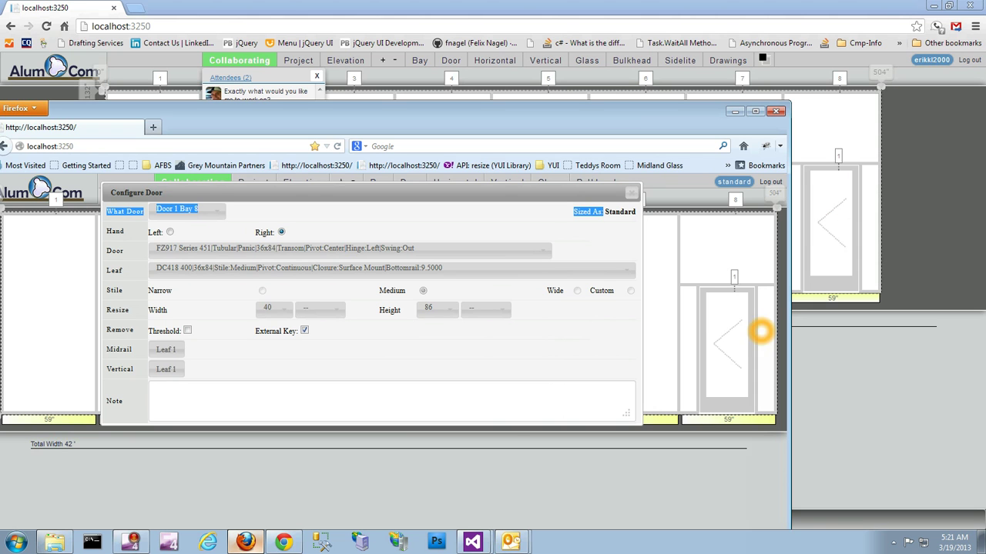
{"action": "left_click_drag", "start_coordinate": [615, 201], "coordinate": [632, 193]}
{"action": "left_click", "coordinate": [641, 190]}
{"action": "left_click", "coordinate": [647, 187]}
{"action": "left_click", "coordinate": [647, 187]}
Reposition the Firefox window, reopen its chat box and send "How do you like your door? Is it ok?"
{"action": "left_click_drag", "start_coordinate": [647, 113], "coordinate": [741, 142]}
{"action": "left_click", "coordinate": [314, 217]}
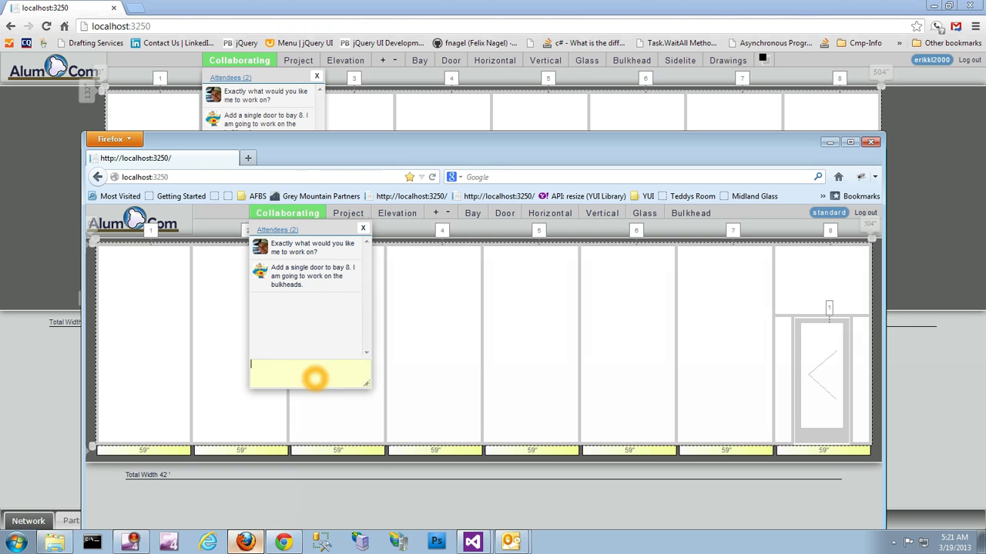
{"action": "left_click", "coordinate": [334, 373]}
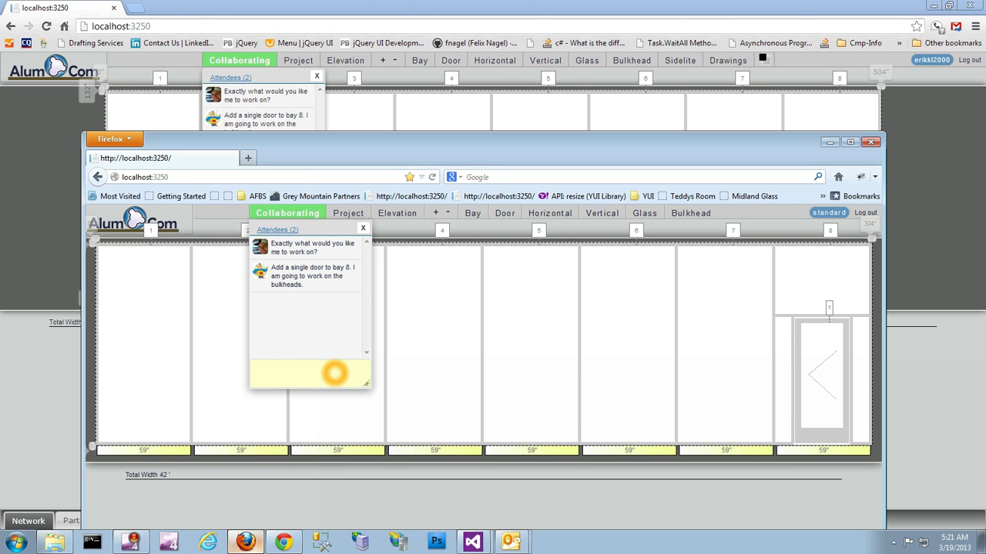
{"action": "type", "text": "How do you like your door? Is it ok?"}
{"action": "key", "text": "Return"}
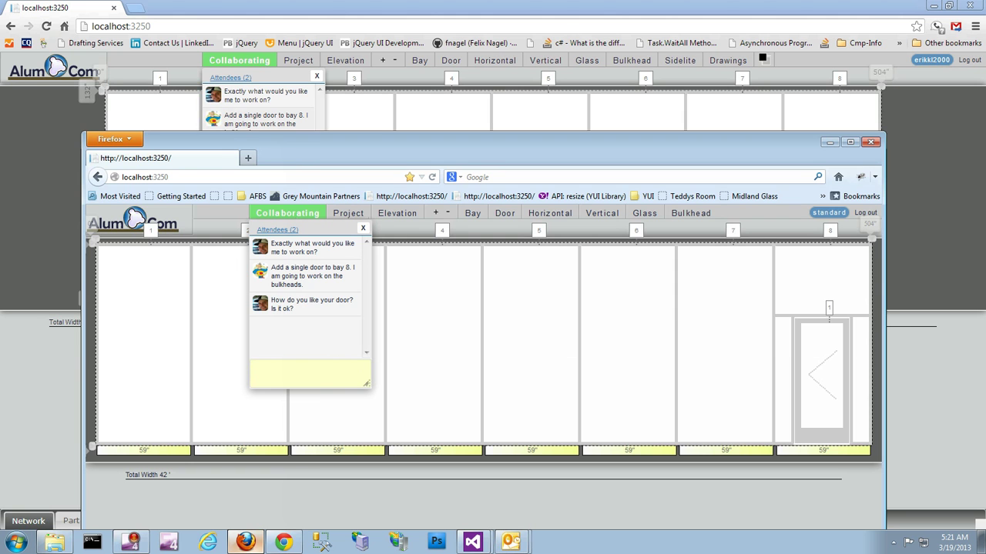
Switch to the Chrome session, reply "Looks great! Thanks!" in the chat and close the chat box
{"action": "key", "text": "alt+Tab"}
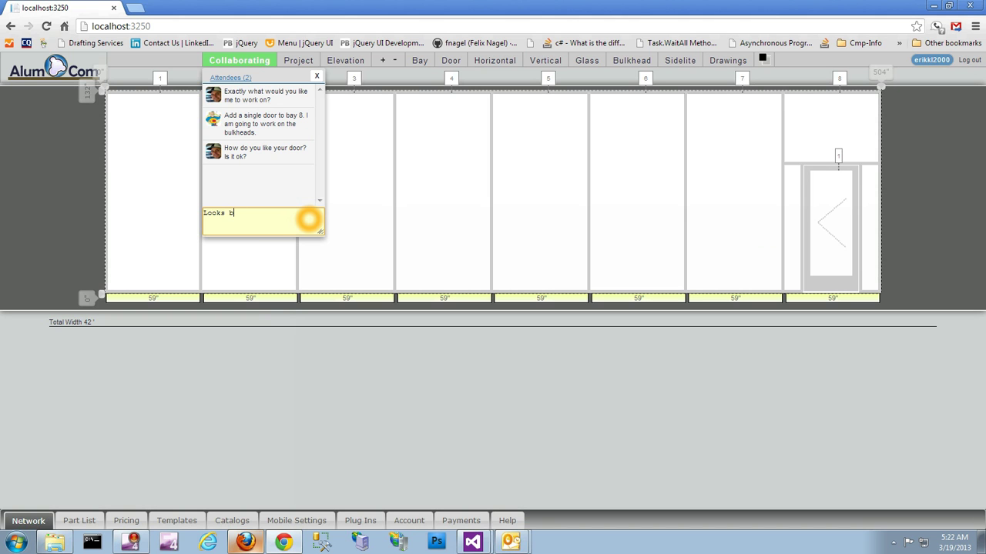
{"action": "type", "text": "great! Thanks!"}
{"action": "key", "text": "Return"}
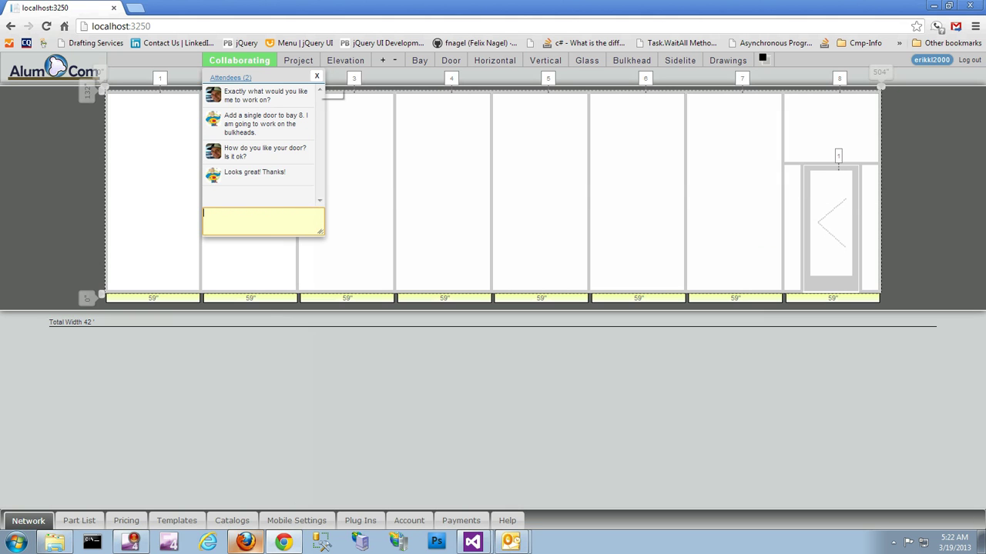
{"action": "left_click", "coordinate": [316, 76]}
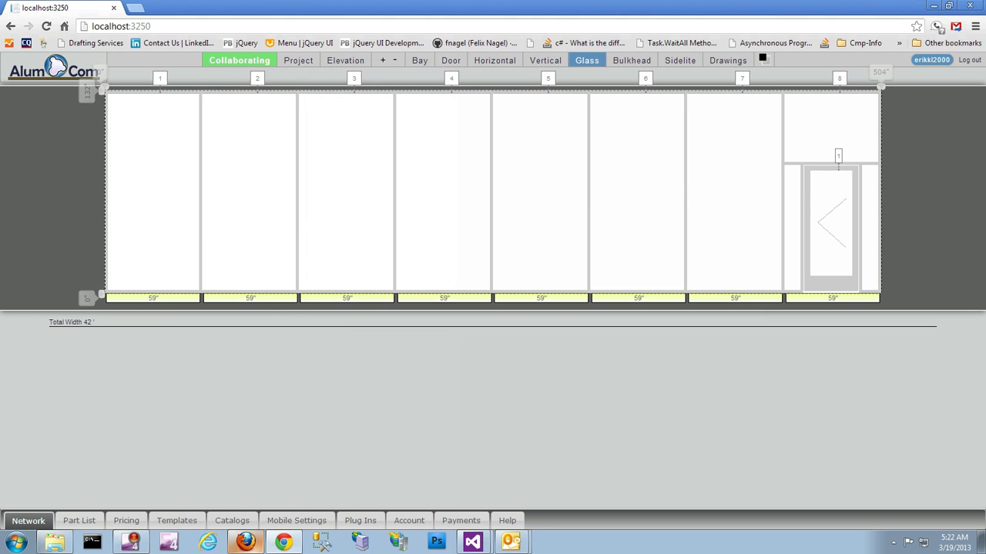
Configure a bulkhead in bay 1 of the Chrome session's elevation with a height of 44
{"action": "left_click", "coordinate": [632, 60]}
{"action": "left_click_drag", "start_coordinate": [643, 83], "coordinate": [282, 126]}
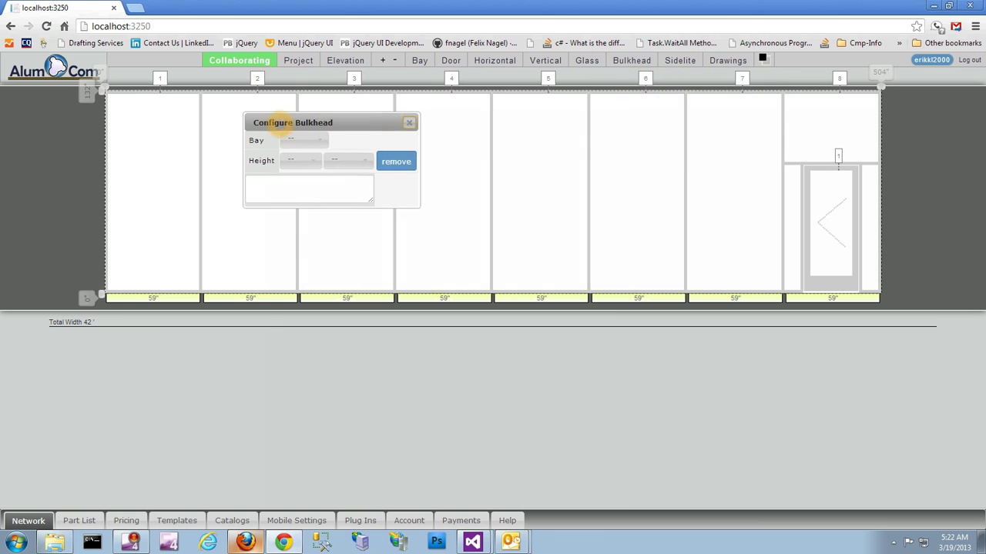
{"action": "left_click", "coordinate": [306, 142]}
{"action": "left_click", "coordinate": [300, 167]}
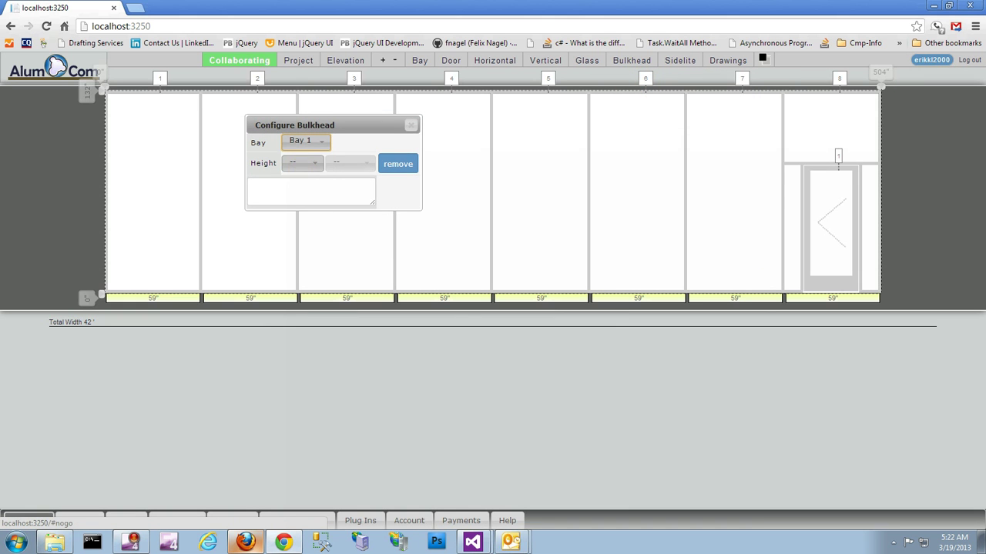
{"action": "left_click", "coordinate": [301, 163]}
{"action": "scroll", "coordinate": [296, 208], "scroll_direction": "down", "scroll_amount": 10}
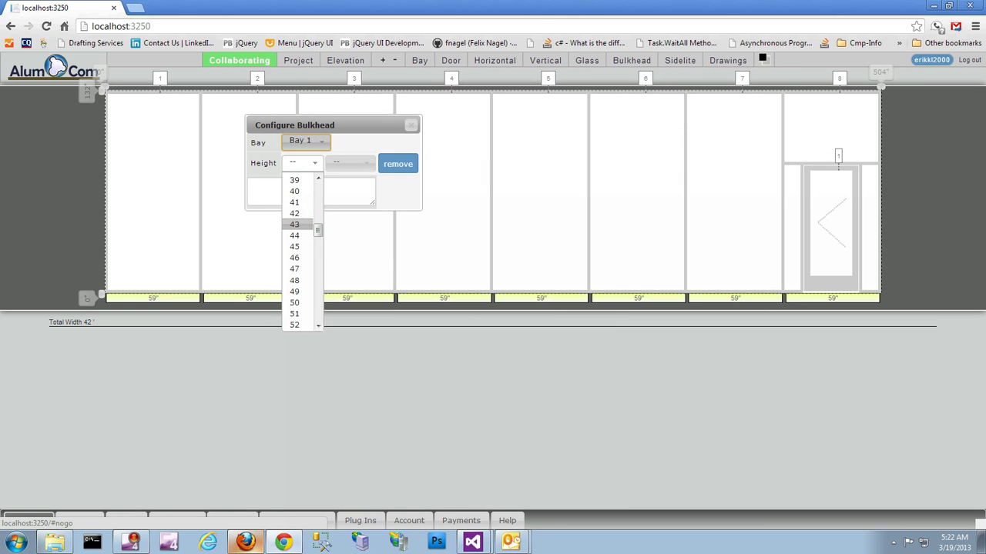
{"action": "left_click", "coordinate": [294, 235]}
Bring the Firefox session to the front and close its chat box to expose bay 1
{"action": "left_click", "coordinate": [246, 542]}
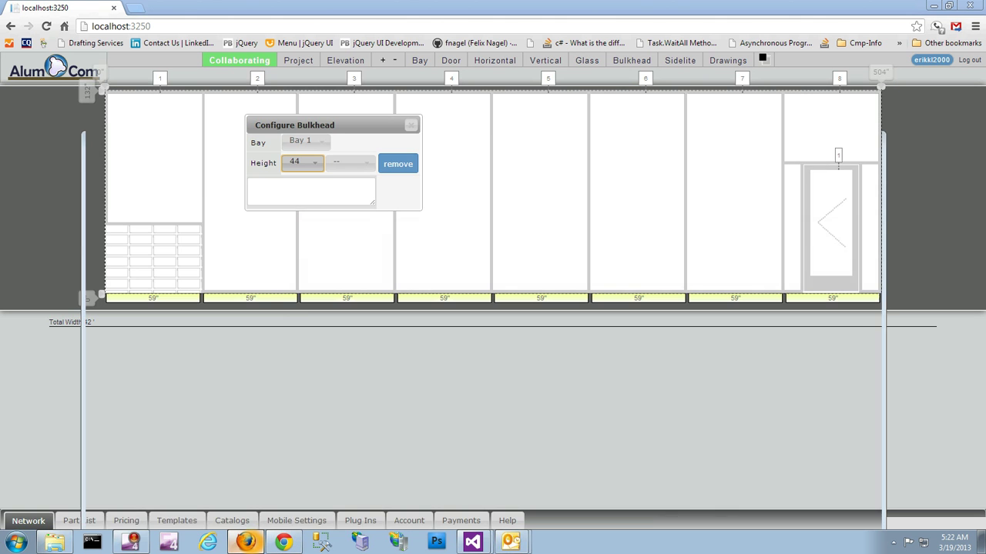
{"action": "left_click", "coordinate": [363, 228]}
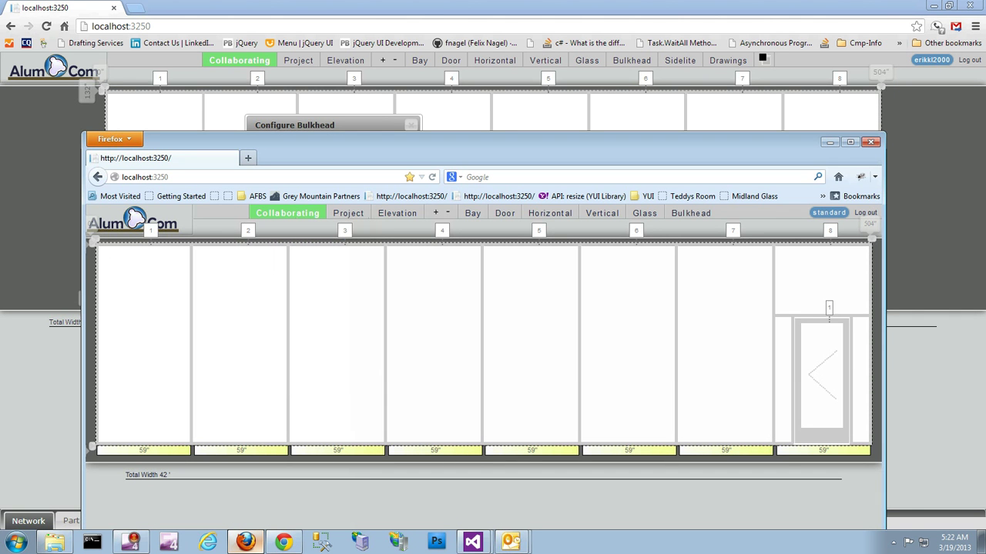
Move the Firefox window aside and configure a bulkhead in bay 2 of the Chrome session's elevation with a height of 44
{"action": "left_click_drag", "start_coordinate": [352, 158], "coordinate": [583, 184]}
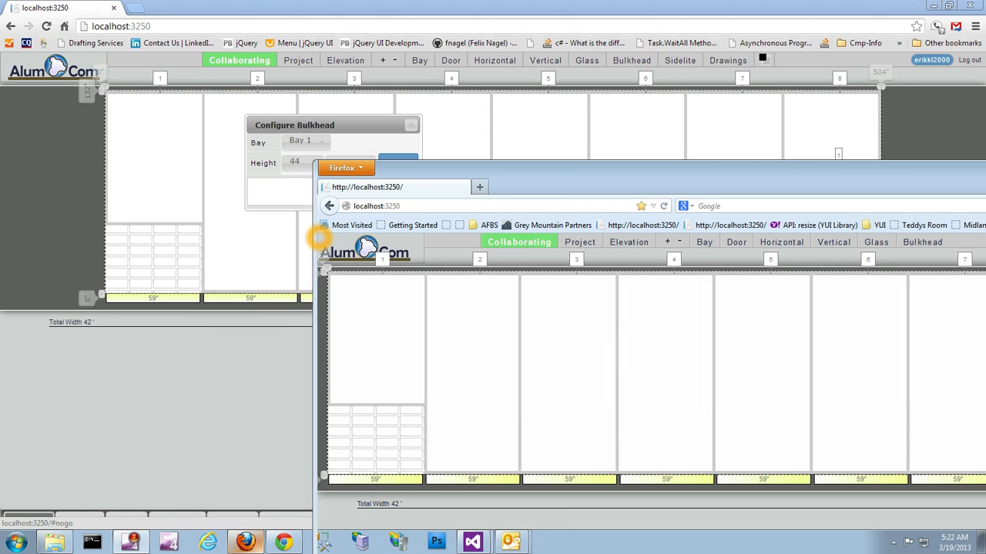
{"action": "left_click", "coordinate": [294, 199]}
{"action": "left_click", "coordinate": [296, 140]}
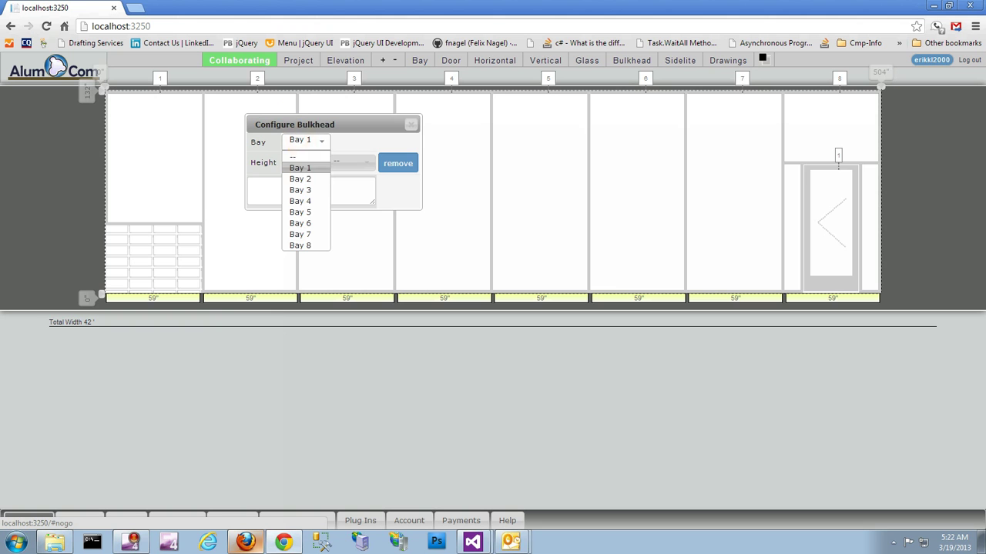
{"action": "left_click", "coordinate": [300, 179]}
{"action": "left_click", "coordinate": [301, 162]}
{"action": "scroll", "coordinate": [306, 222], "scroll_direction": "down", "scroll_amount": 12}
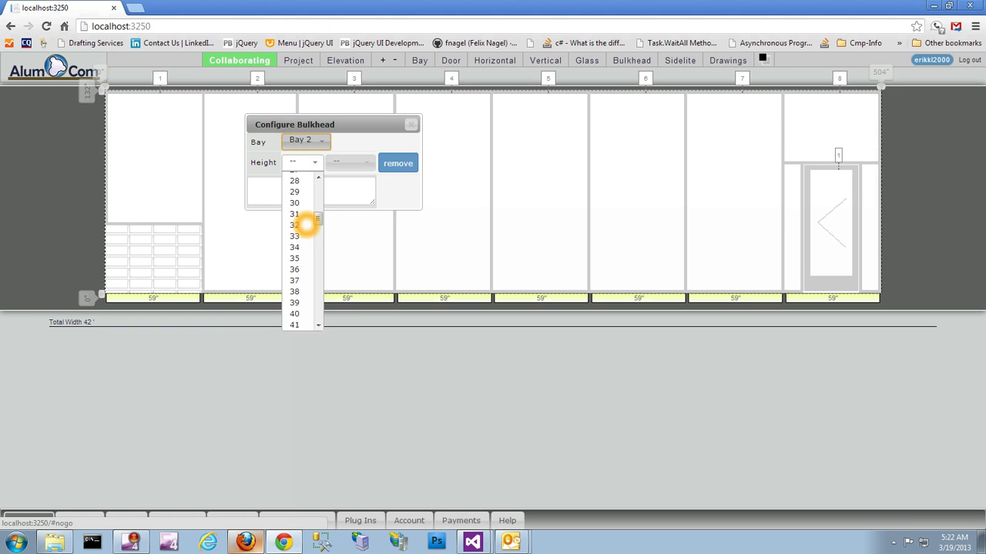
{"action": "left_click", "coordinate": [296, 235]}
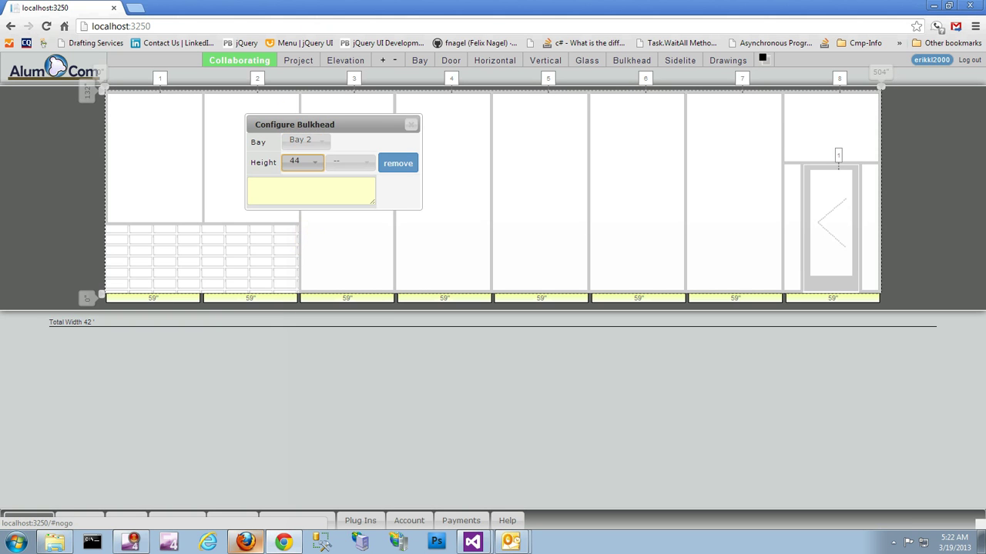
Configure a bulkhead in bay 3 of the Chrome session's elevation with a height of 44
{"action": "left_click", "coordinate": [306, 141]}
{"action": "left_click", "coordinate": [299, 189]}
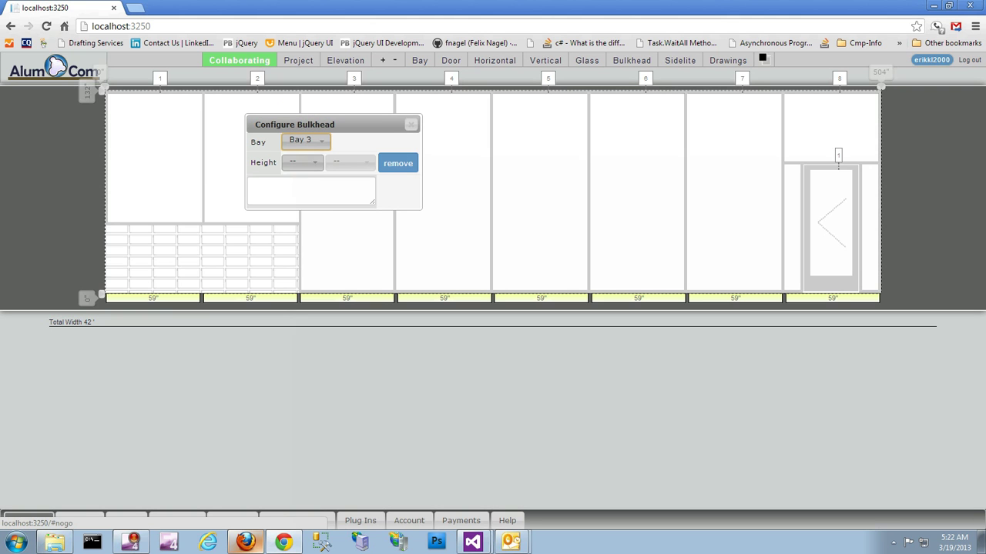
{"action": "left_click", "coordinate": [303, 162]}
{"action": "scroll", "coordinate": [296, 237], "scroll_direction": "down", "scroll_amount": 7}
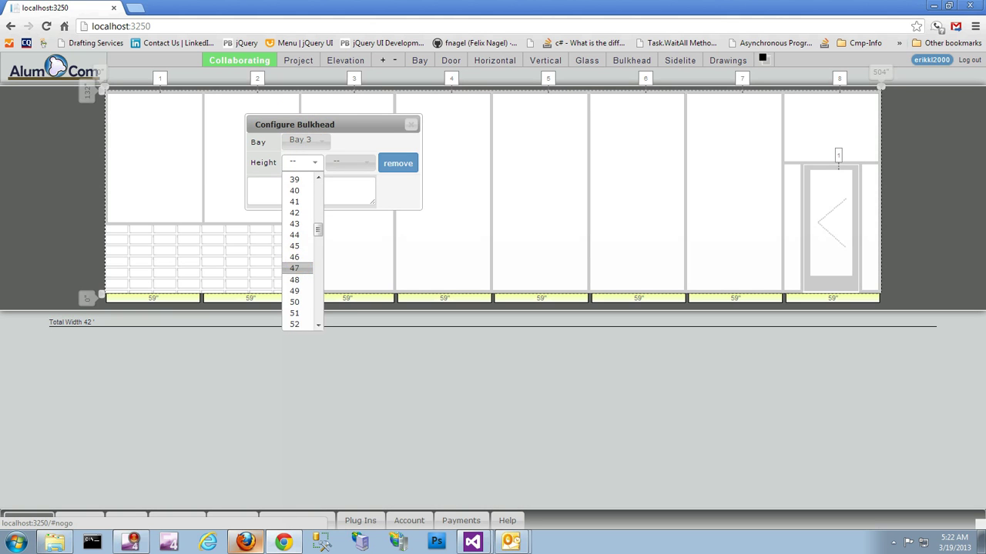
{"action": "left_click", "coordinate": [294, 235]}
Bring the Firefox session to the front and reposition its window to check the bulkheads in bays 1 to 3
{"action": "left_click", "coordinate": [246, 542]}
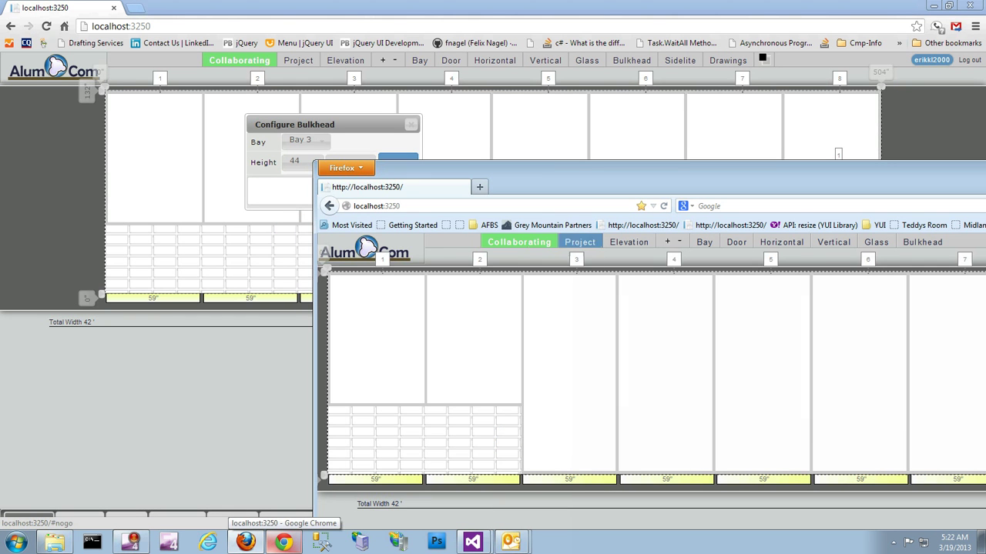
{"action": "left_click_drag", "start_coordinate": [585, 186], "coordinate": [656, 185]}
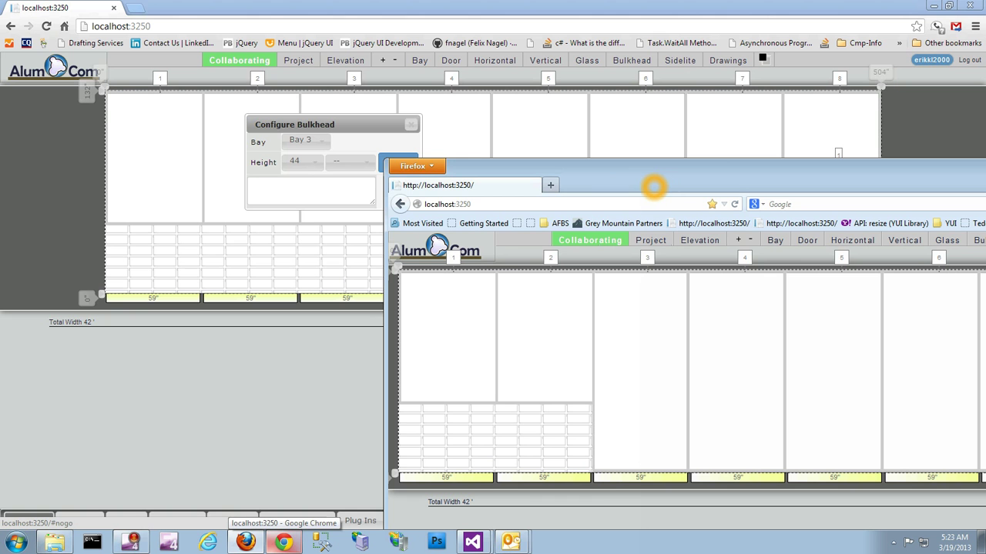
{"action": "left_click_drag", "start_coordinate": [754, 176], "coordinate": [453, 87]}
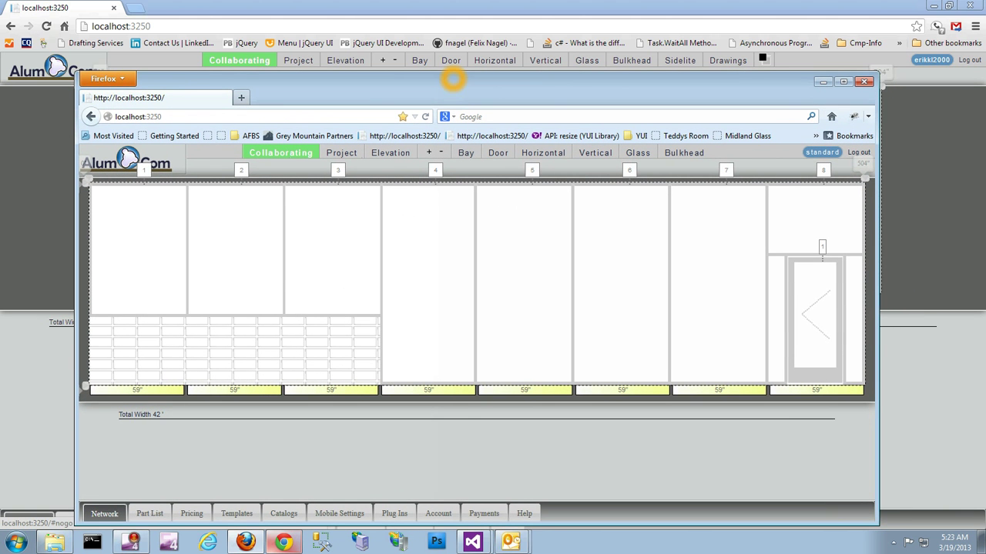
{"action": "left_click_drag", "start_coordinate": [453, 74], "coordinate": [461, 156]}
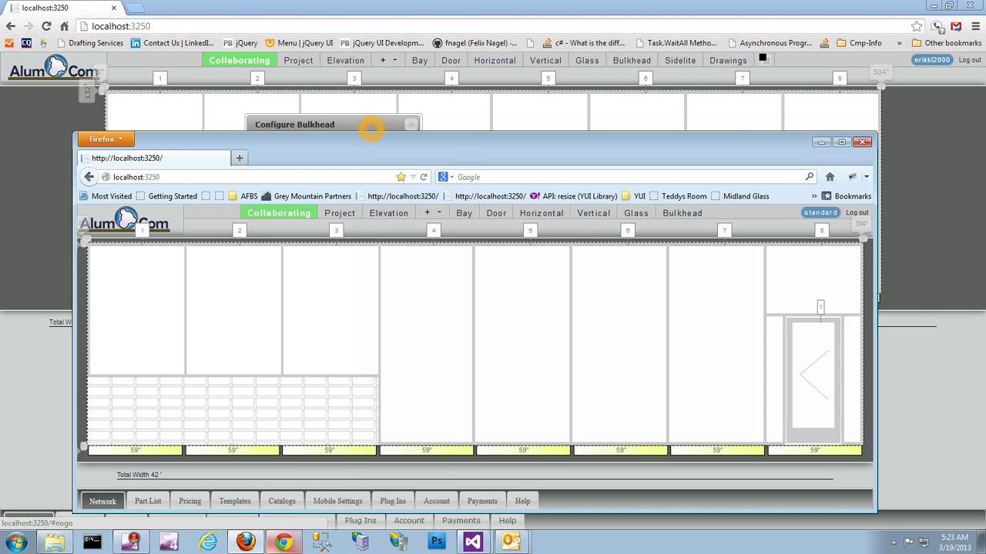
{"action": "left_click_drag", "start_coordinate": [366, 146], "coordinate": [419, 223]}
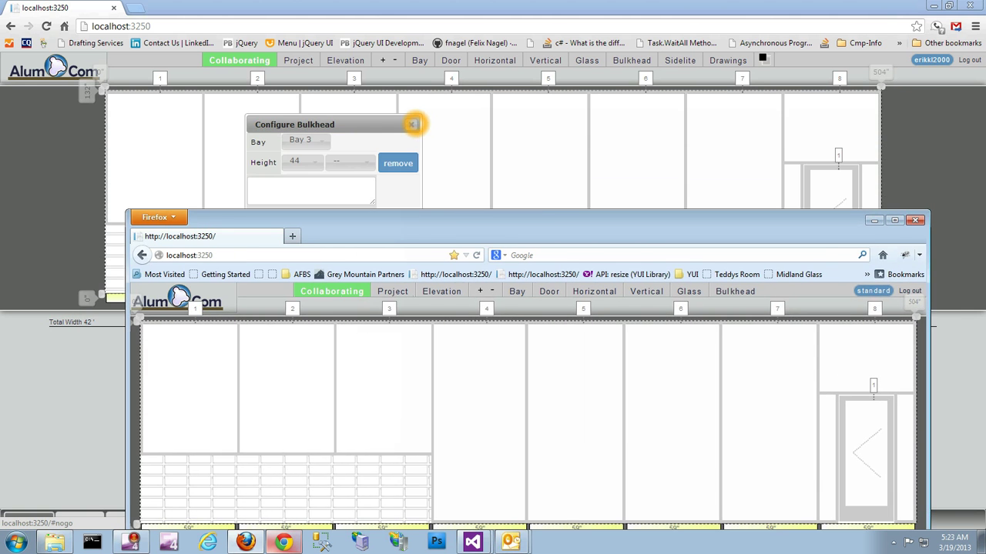
Return to the Chrome session and add a horizontal to bay 7 at a height of 86
{"action": "left_click", "coordinate": [455, 116]}
{"action": "left_click", "coordinate": [382, 59]}
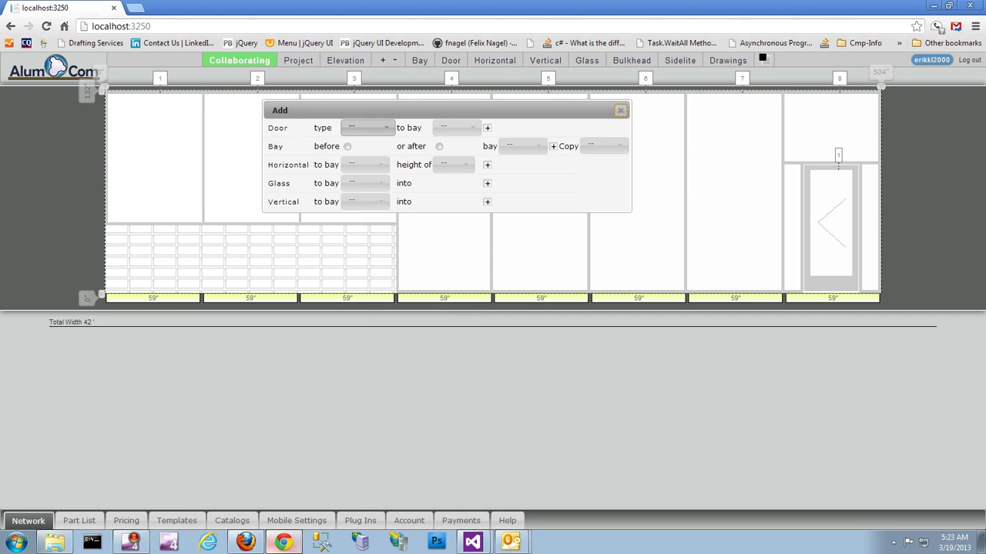
{"action": "left_click", "coordinate": [358, 163]}
{"action": "left_click", "coordinate": [359, 258]}
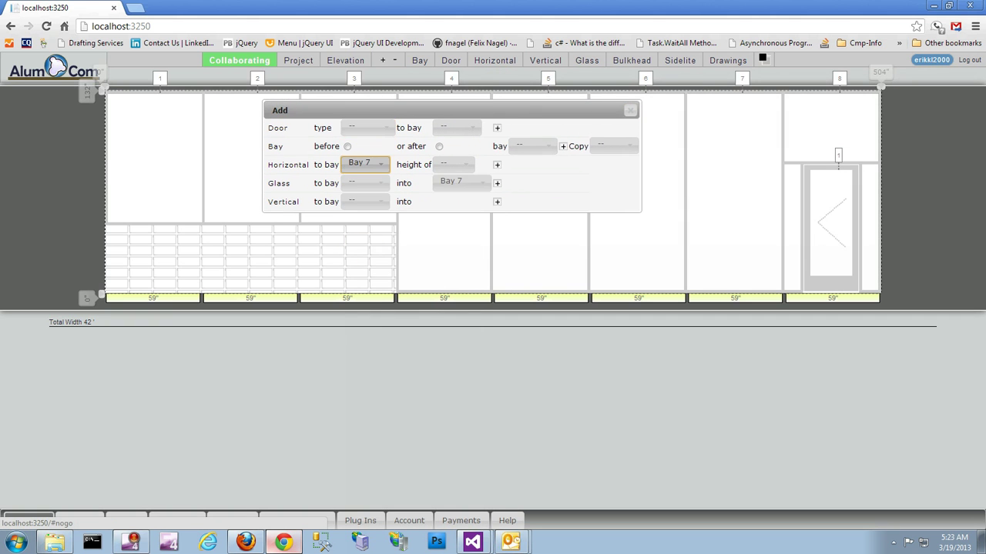
{"action": "left_click", "coordinate": [453, 164]}
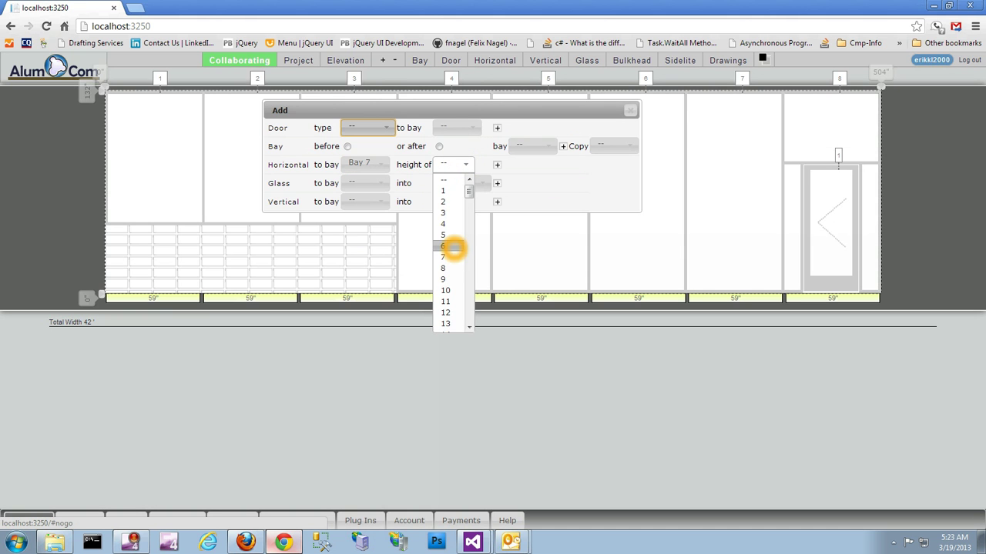
{"action": "scroll", "coordinate": [449, 251], "scroll_direction": "down", "scroll_amount": 7}
{"action": "scroll", "coordinate": [448, 258], "scroll_direction": "down", "scroll_amount": 8}
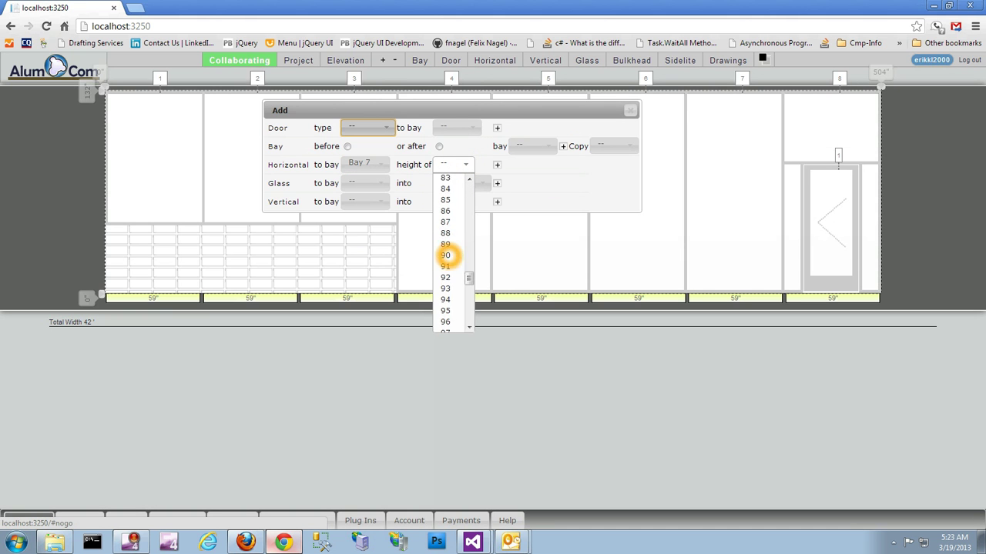
{"action": "scroll", "coordinate": [448, 257], "scroll_direction": "up", "scroll_amount": 5}
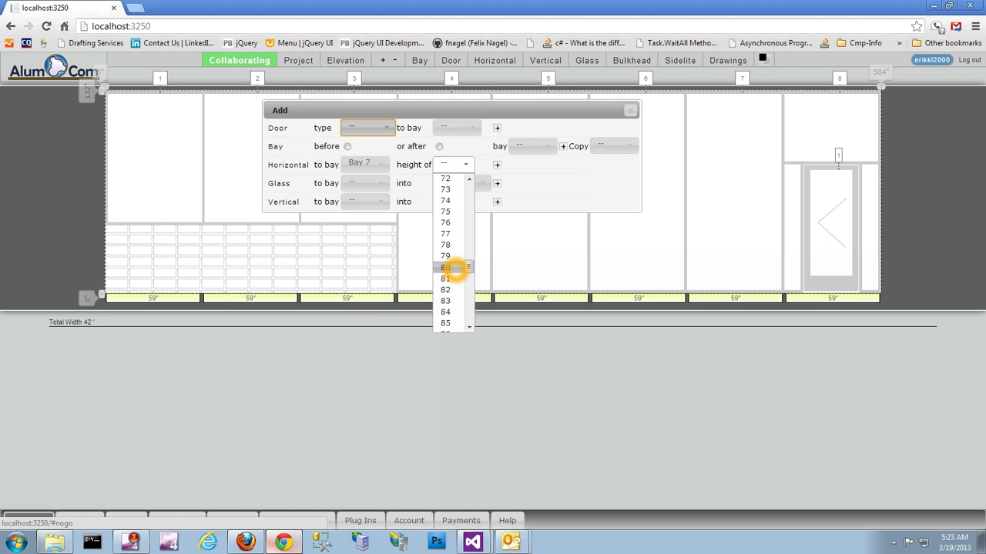
{"action": "scroll", "coordinate": [455, 314], "scroll_direction": "down", "scroll_amount": 1}
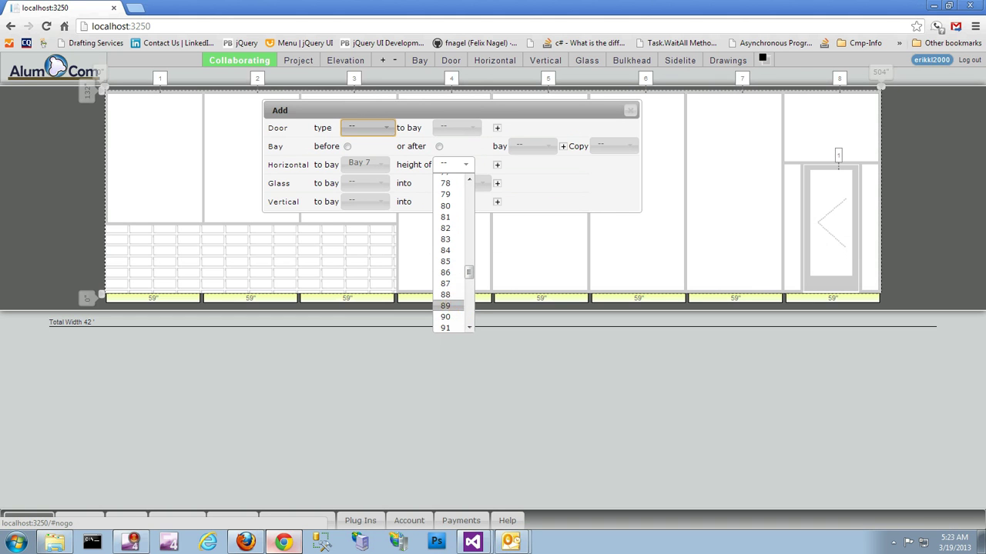
{"action": "left_click", "coordinate": [451, 271]}
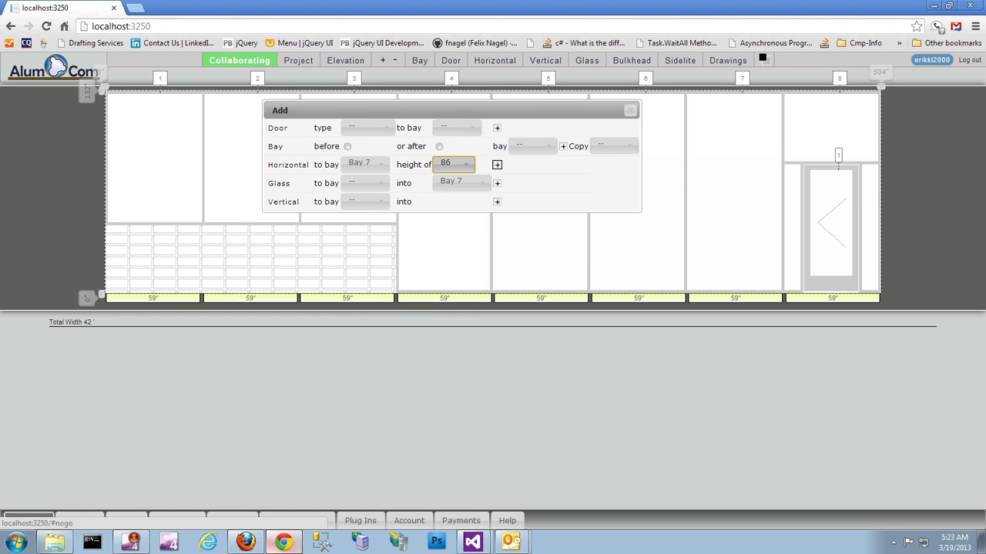
{"action": "left_click", "coordinate": [496, 164]}
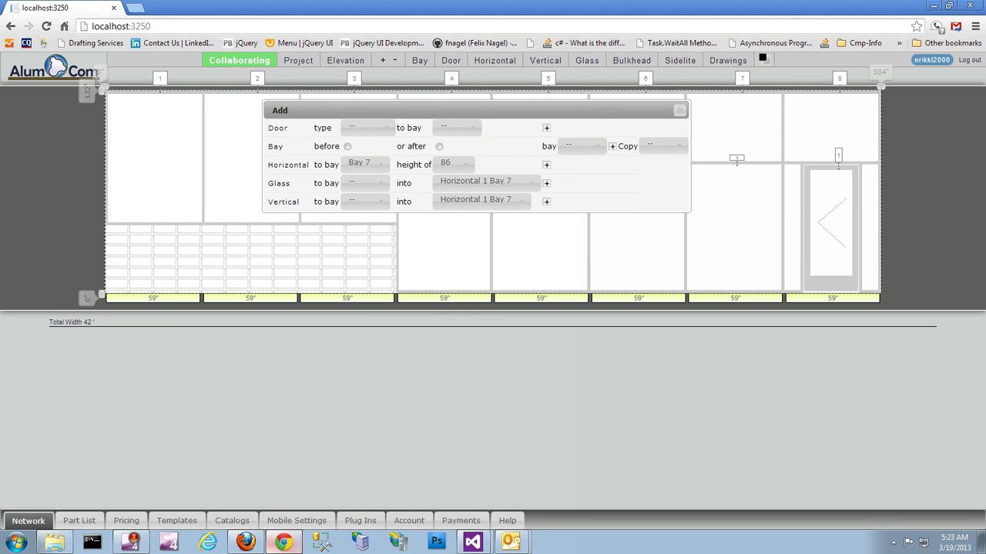
Check bay 7's horizontal in the Firefox session, return to Chrome and close the Add dialog
{"action": "left_click", "coordinate": [245, 542]}
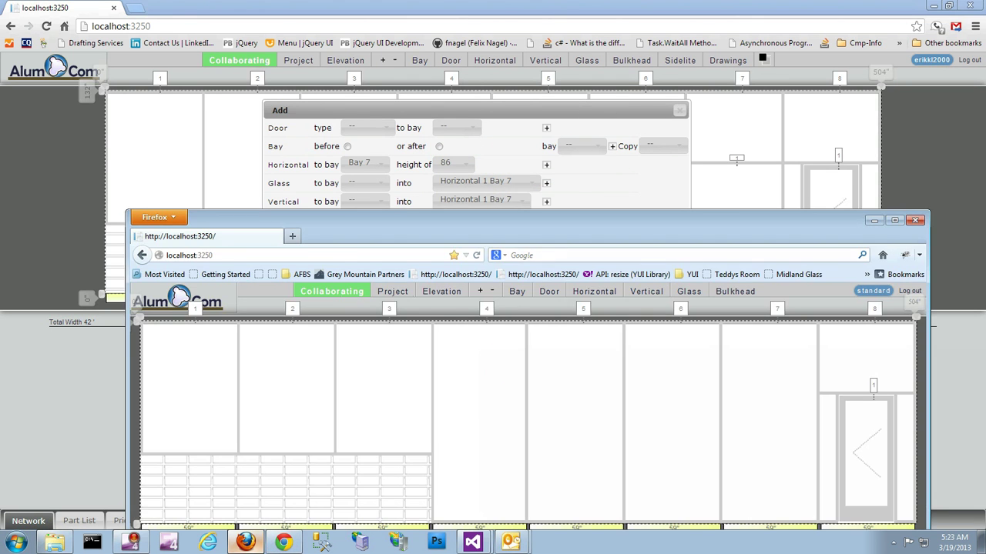
{"action": "left_click_drag", "start_coordinate": [539, 233], "coordinate": [488, 290]}
{"action": "left_click", "coordinate": [640, 325]}
{"action": "left_click", "coordinate": [677, 111]}
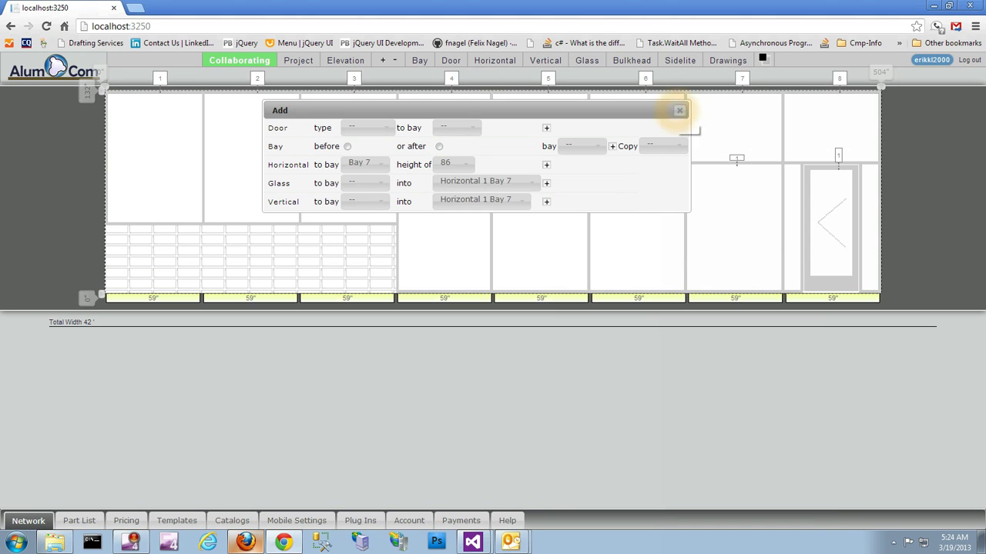
{"action": "left_click", "coordinate": [678, 110]}
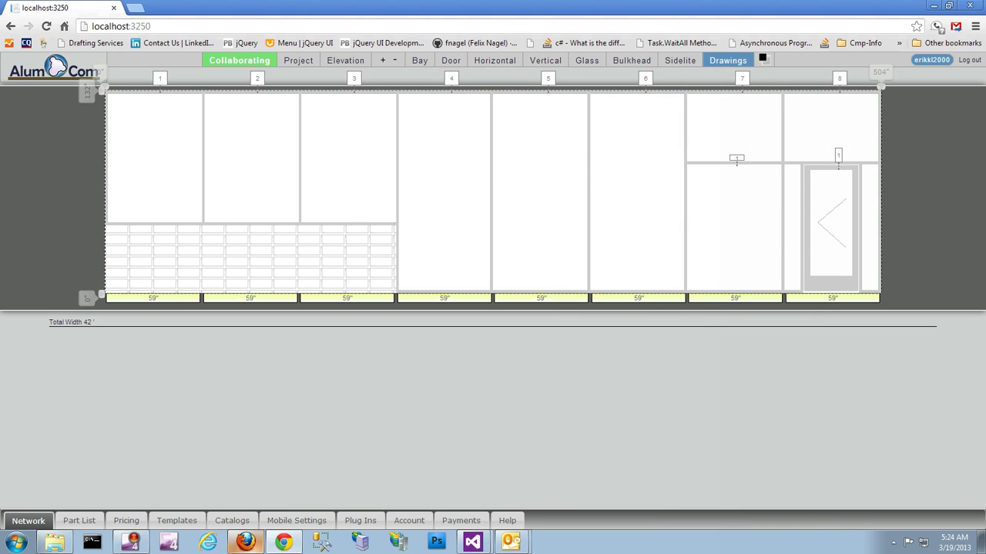
View the elevation's drawing and its door detail in the Chrome session and close the drawing viewer
{"action": "left_click", "coordinate": [729, 62]}
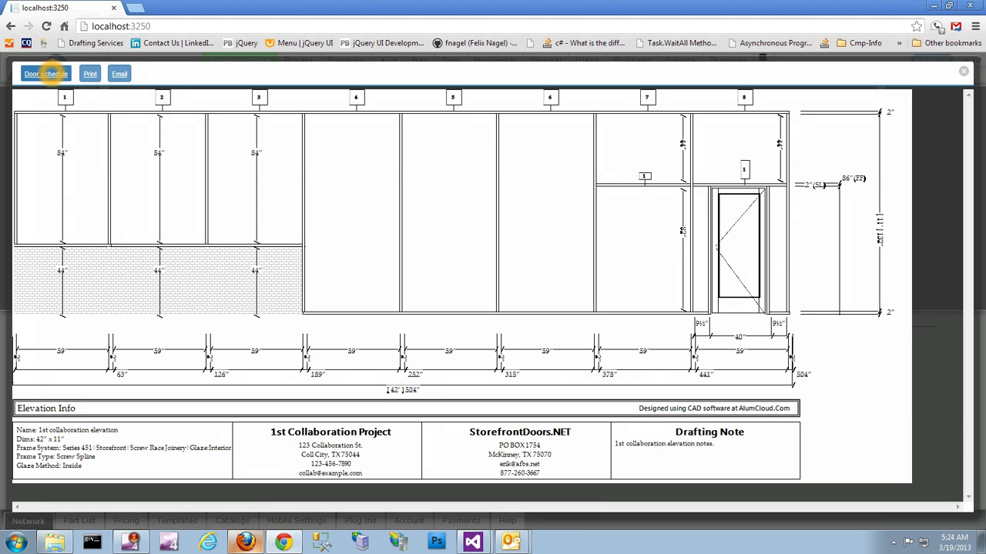
{"action": "left_click", "coordinate": [81, 192]}
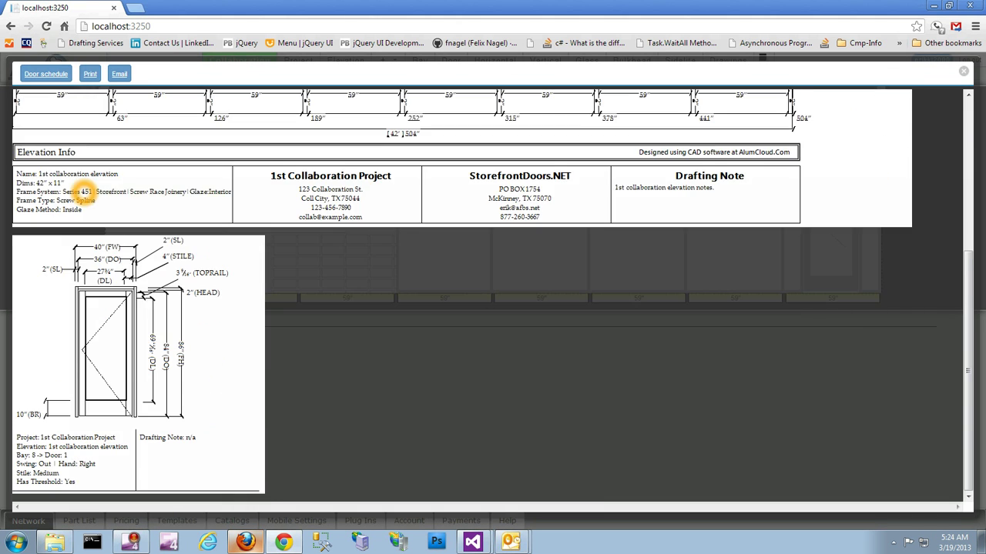
{"action": "scroll", "coordinate": [106, 416], "scroll_direction": "up", "scroll_amount": 3}
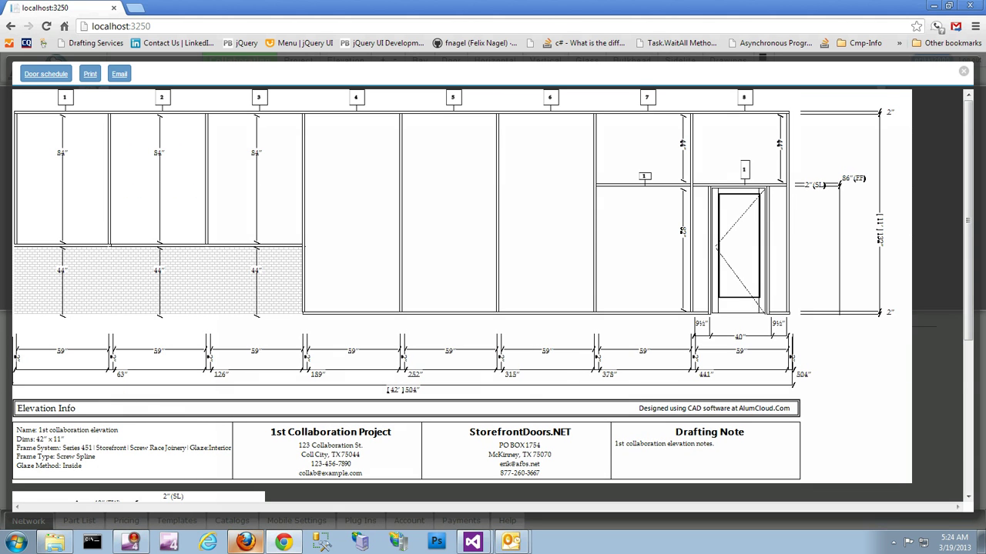
{"action": "left_click", "coordinate": [963, 71]}
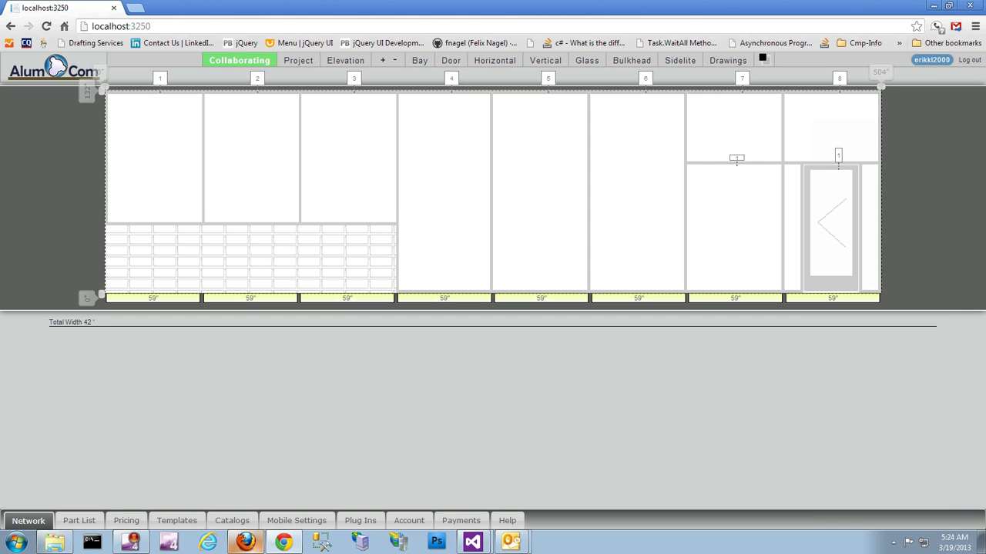
Bring the Firefox session to the front and move its window up to show the whole elevation
{"action": "left_click", "coordinate": [245, 542]}
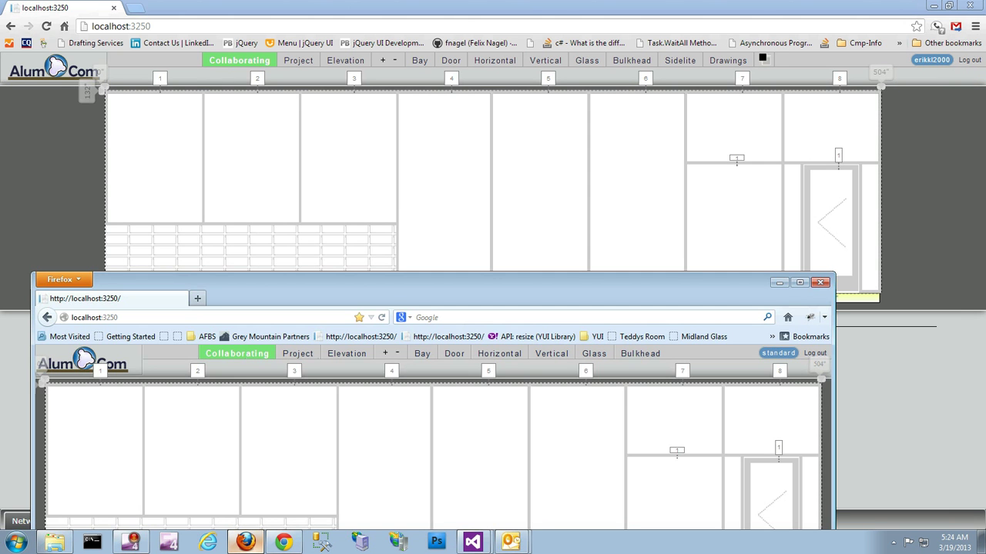
{"action": "left_click_drag", "start_coordinate": [329, 297], "coordinate": [333, 125]}
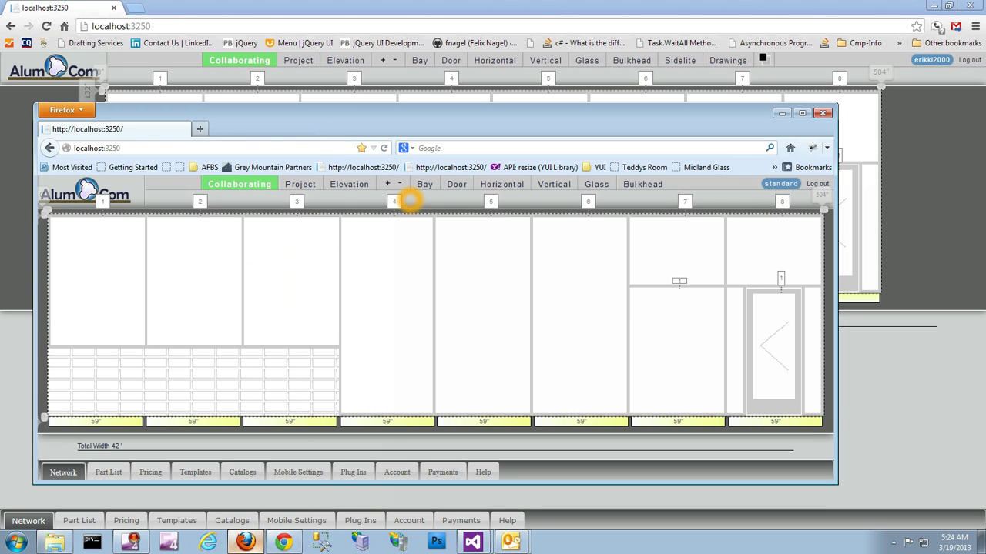
{"action": "left_click", "coordinate": [388, 183]}
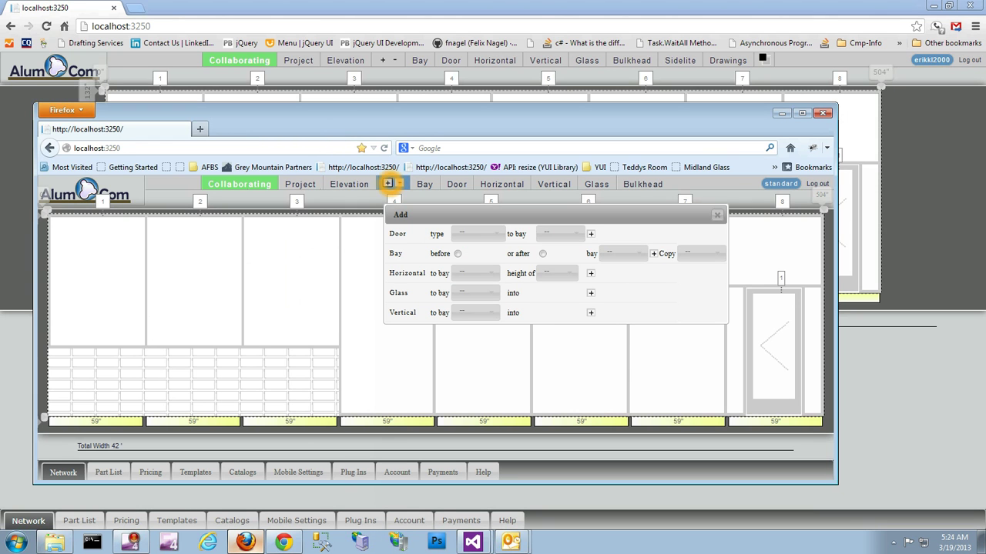
{"action": "left_click", "coordinate": [475, 313]}
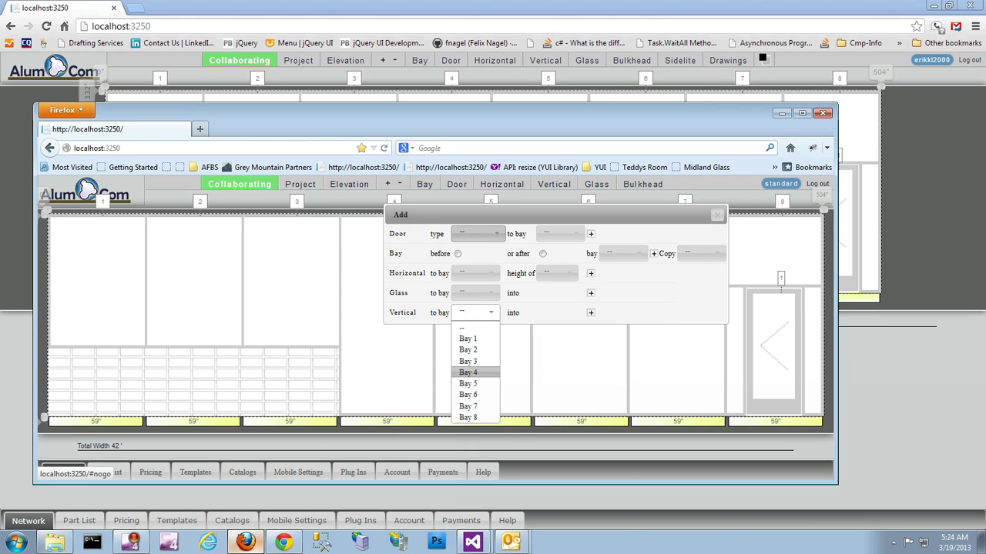
{"action": "left_click_drag", "start_coordinate": [643, 219], "coordinate": [584, 220]}
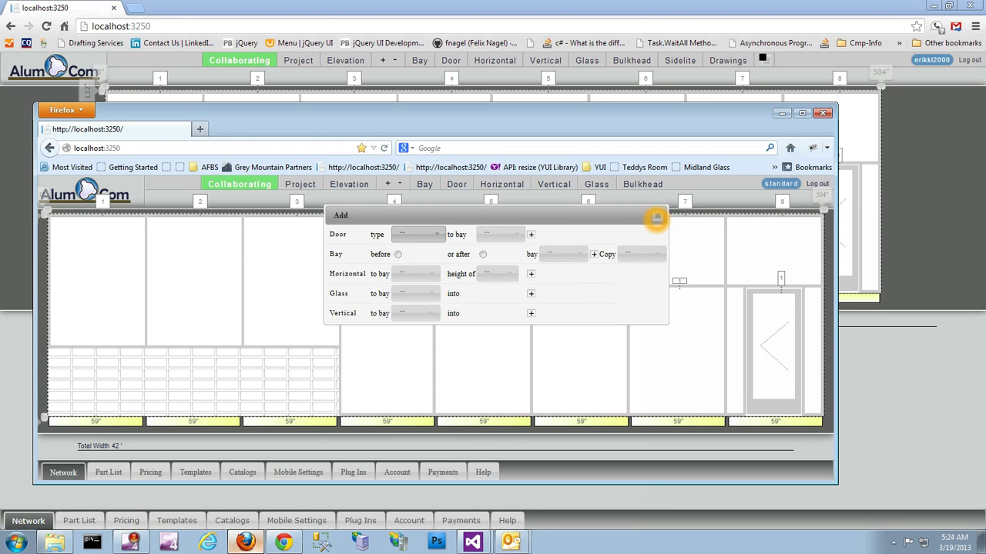
{"action": "left_click", "coordinate": [657, 216]}
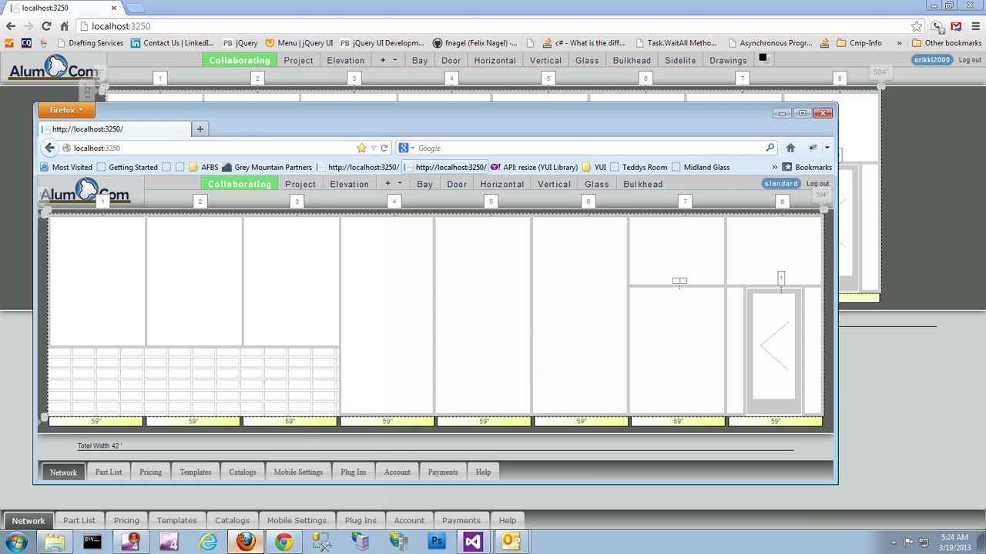
Open the configuration of Door 1 Bay 8 in the Firefox session and add a midrail to Leaf 1
{"action": "left_click", "coordinate": [457, 184]}
{"action": "left_click_drag", "start_coordinate": [499, 205], "coordinate": [194, 178]}
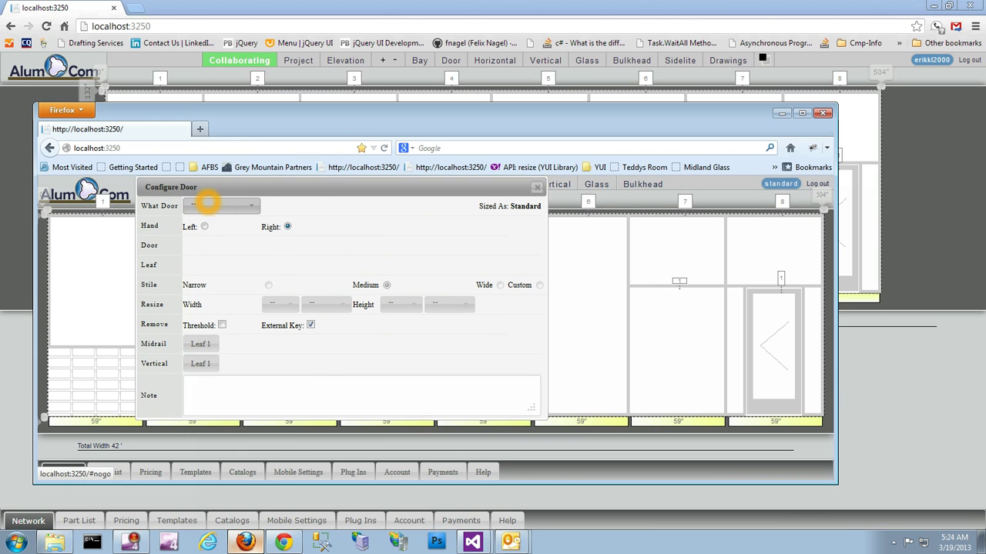
{"action": "left_click", "coordinate": [218, 208]}
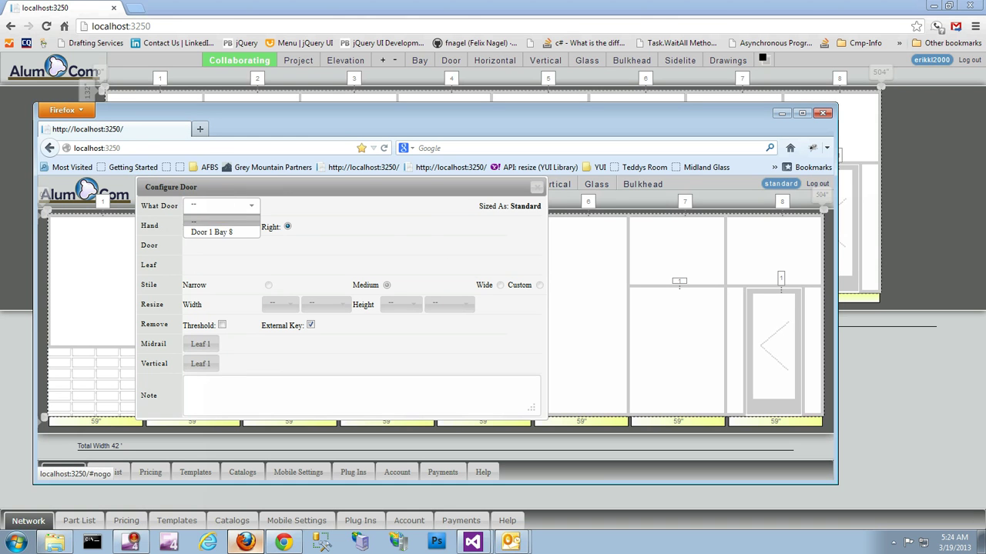
{"action": "left_click", "coordinate": [222, 231]}
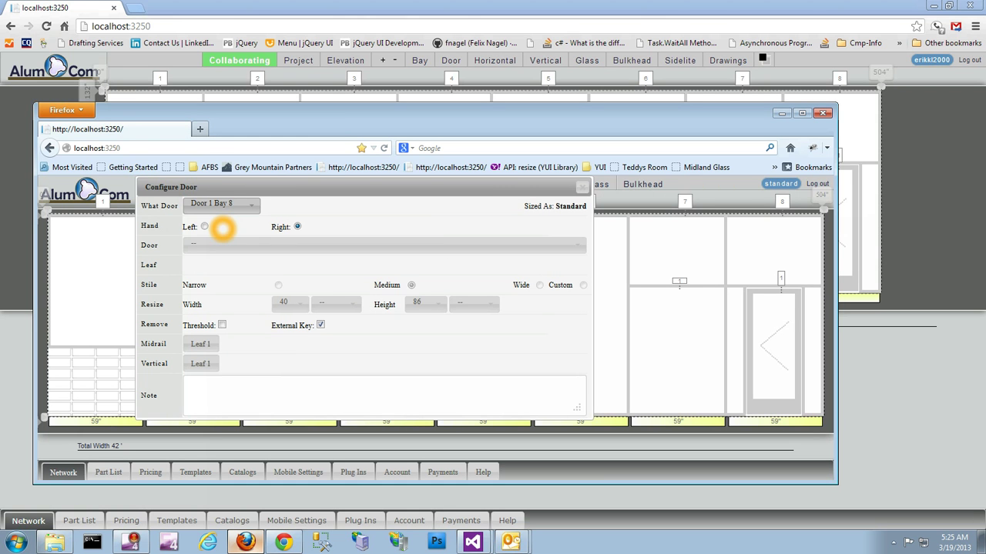
{"action": "left_click", "coordinate": [202, 344]}
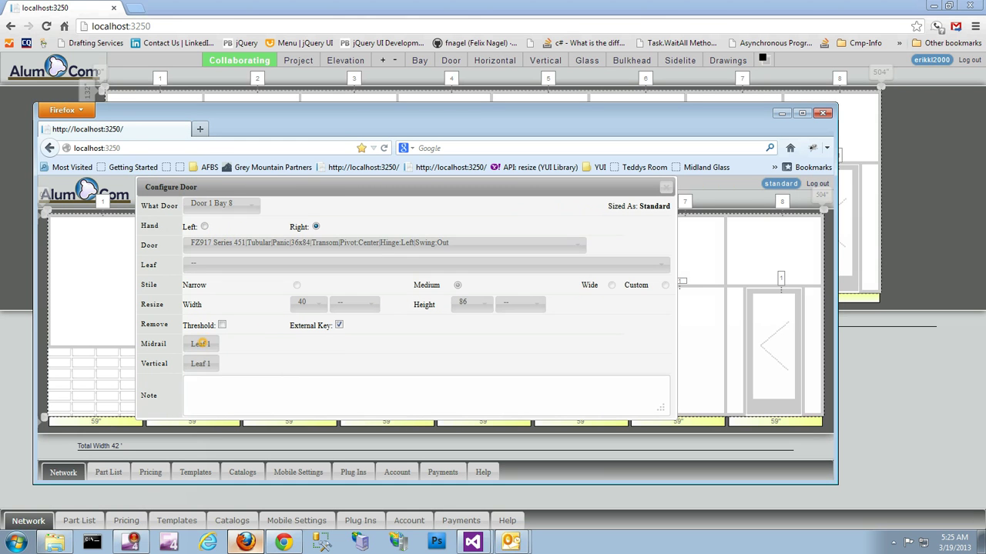
{"action": "left_click_drag", "start_coordinate": [331, 345], "coordinate": [487, 194]}
{"action": "left_click", "coordinate": [427, 216]}
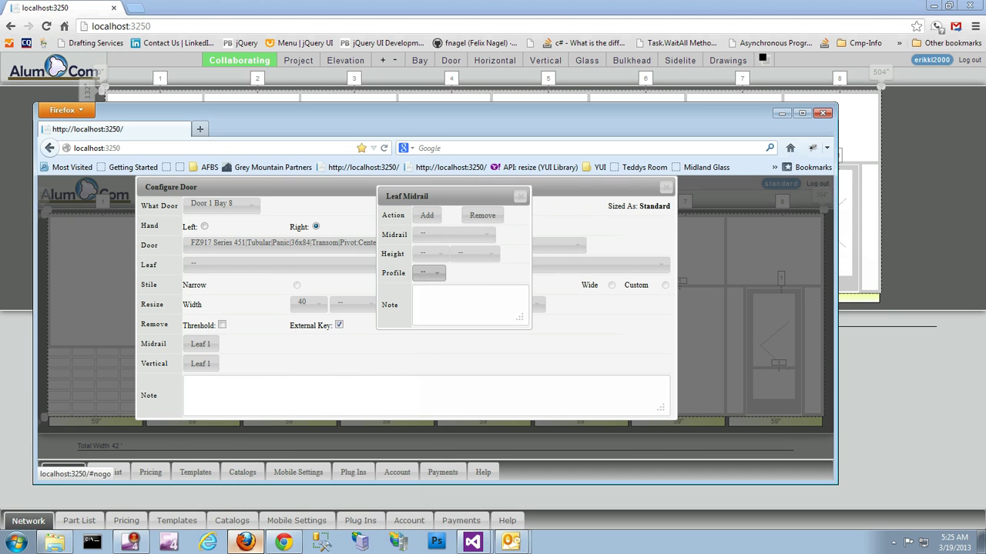
Set the height of Midrail 1 Bay 8 to 36 and close the Leaf Midrail dialog
{"action": "left_click", "coordinate": [429, 237]}
{"action": "left_click", "coordinate": [444, 261]}
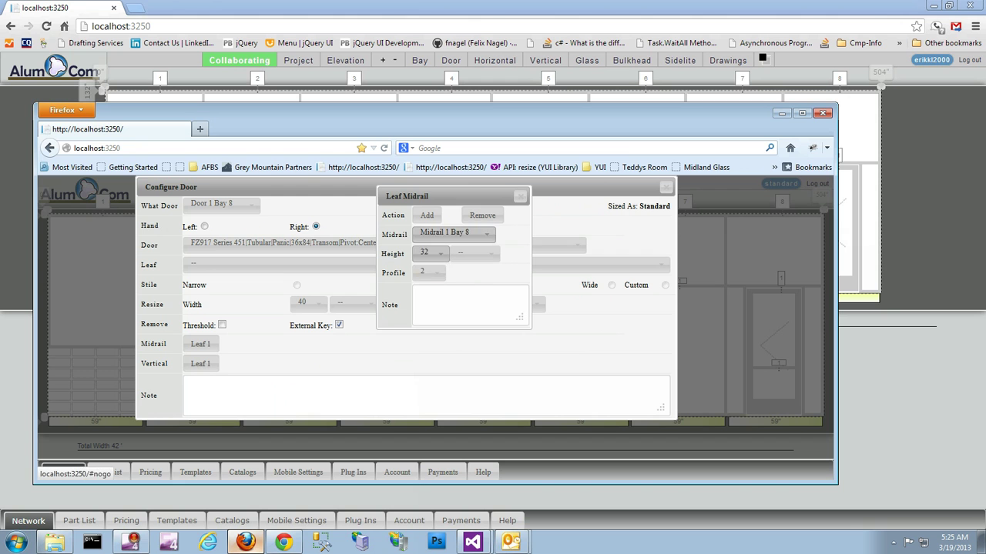
{"action": "left_click", "coordinate": [429, 253]}
{"action": "scroll", "coordinate": [425, 304], "scroll_direction": "down", "scroll_amount": 5}
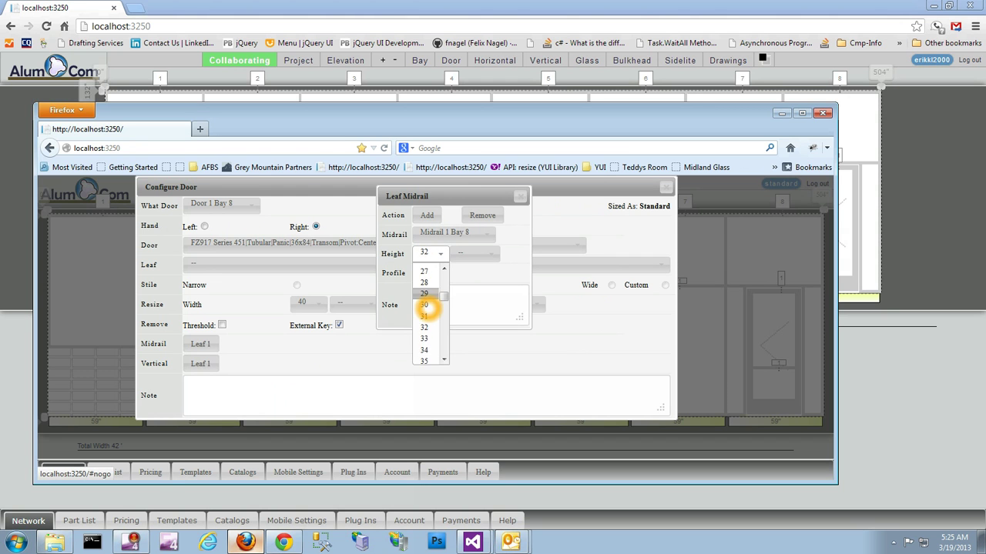
{"action": "left_click", "coordinate": [426, 334]}
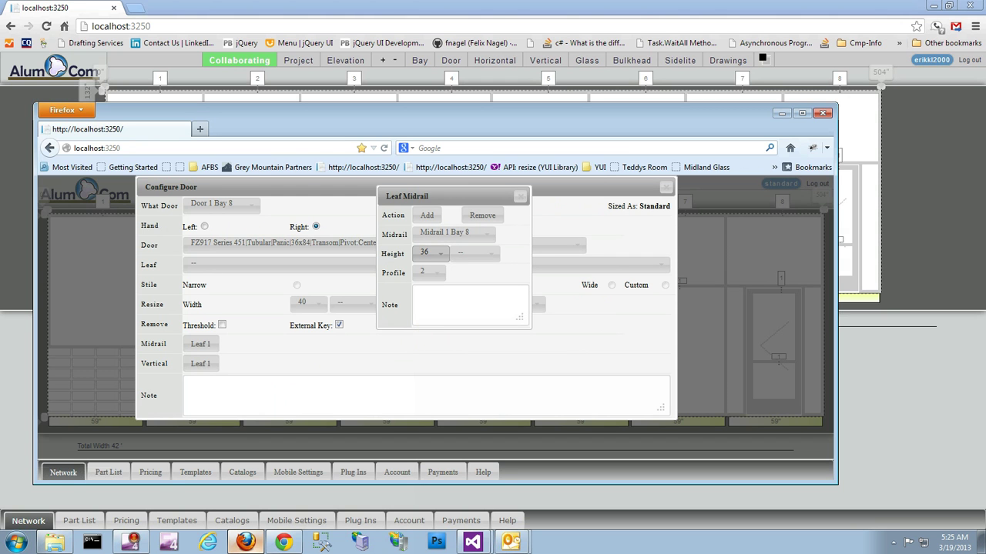
{"action": "left_click", "coordinate": [520, 196]}
Switch to the Chrome session and open the signed-in account's control panel
{"action": "left_click", "coordinate": [510, 6]}
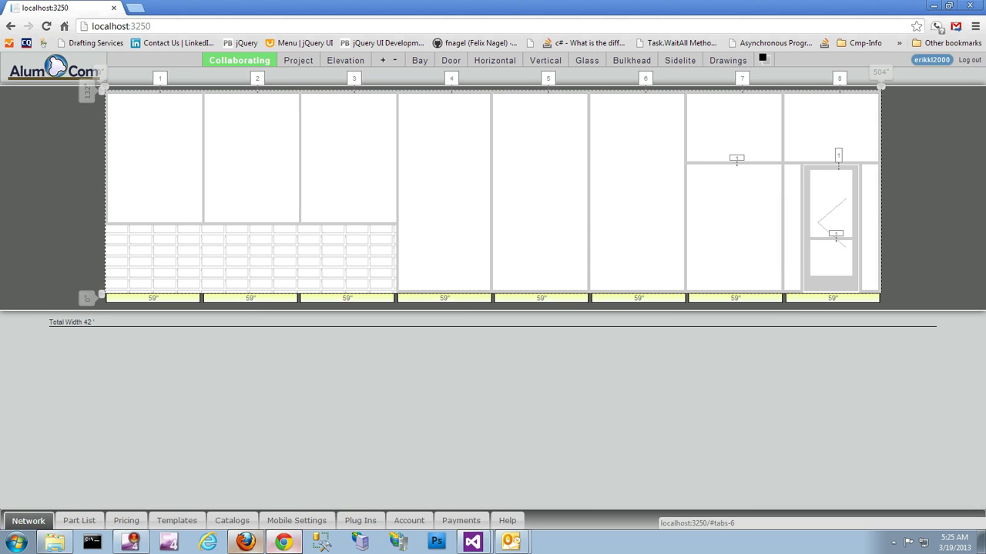
{"action": "left_click", "coordinate": [284, 542]}
{"action": "left_click", "coordinate": [283, 542]}
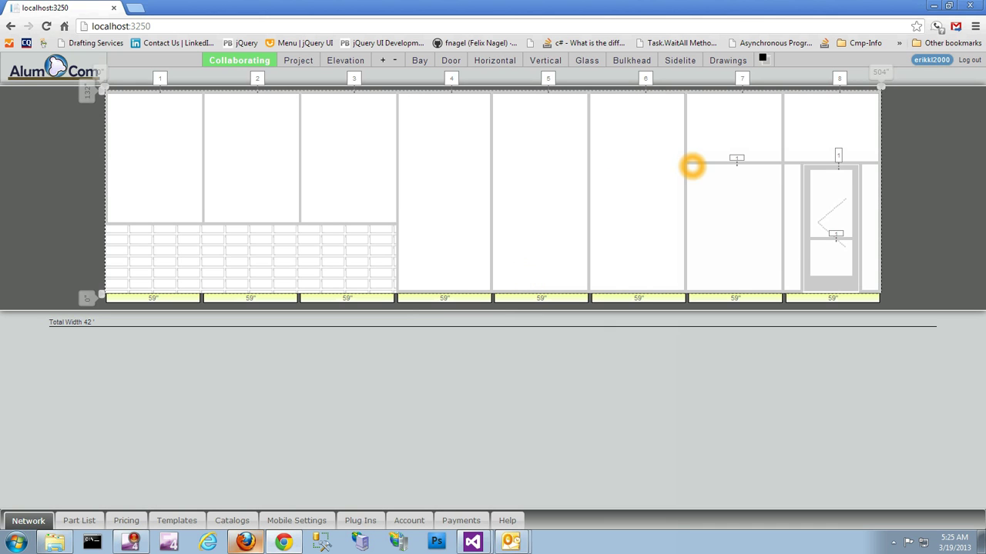
{"action": "left_click", "coordinate": [932, 60]}
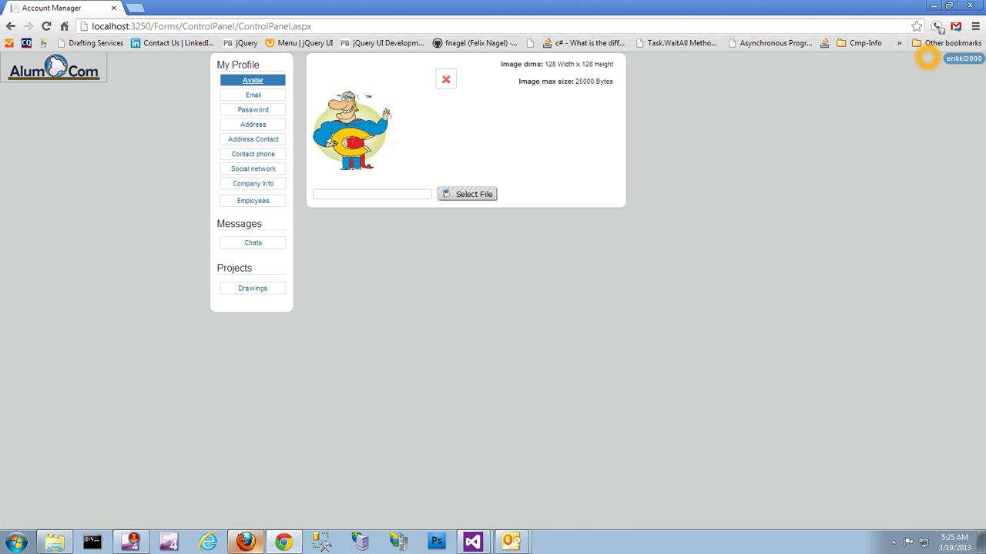
Return to the Firefox session, close the Configure Door dialog and open the collaboration chat
{"action": "left_click", "coordinate": [245, 542]}
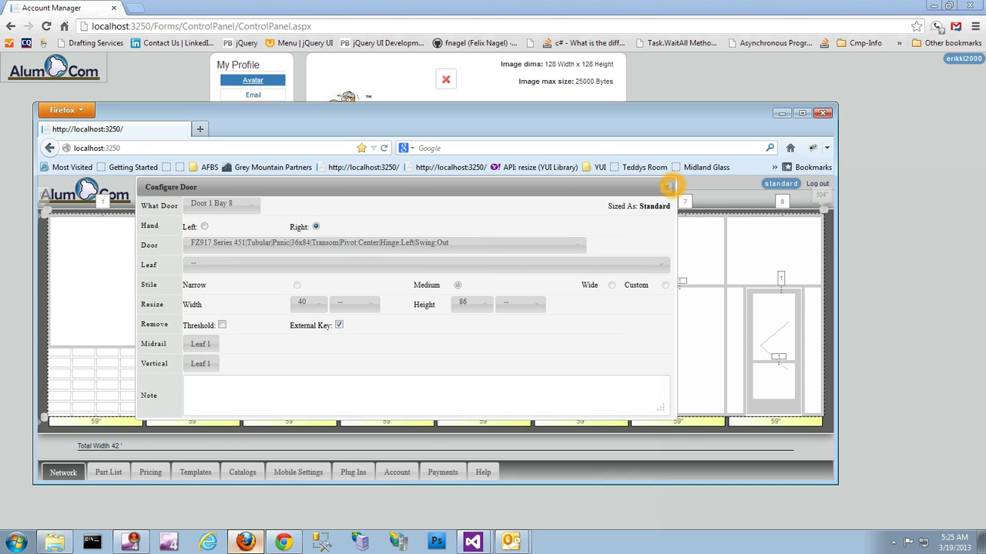
{"action": "left_click", "coordinate": [666, 187]}
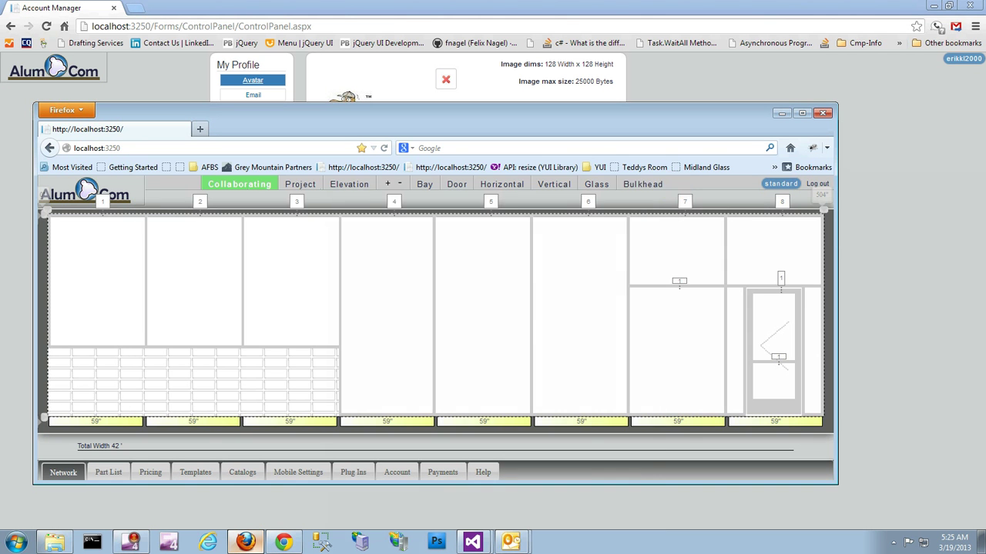
{"action": "left_click", "coordinate": [262, 185]}
{"action": "left_click_drag", "start_coordinate": [268, 121], "coordinate": [275, 143]}
{"action": "left_click", "coordinate": [236, 222]}
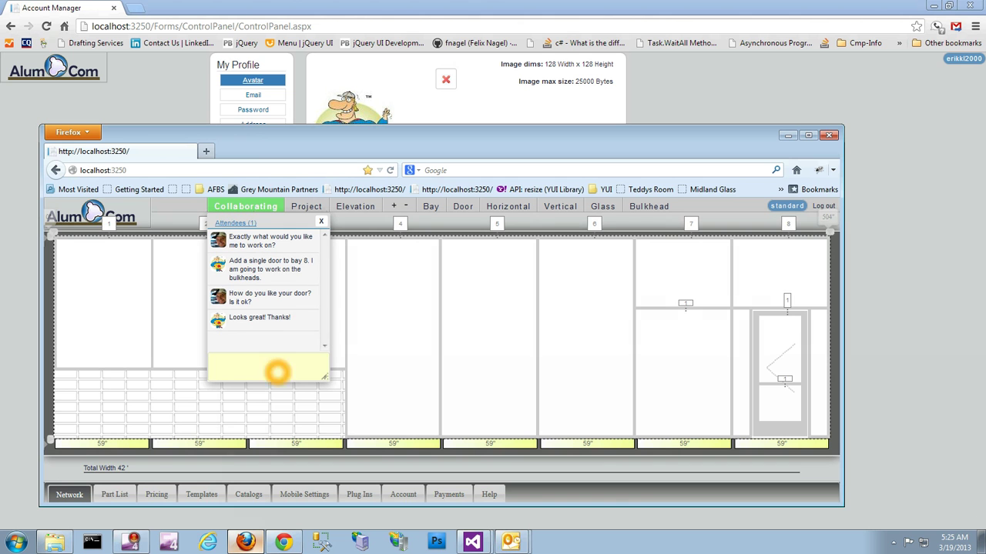
{"action": "left_click", "coordinate": [446, 369]}
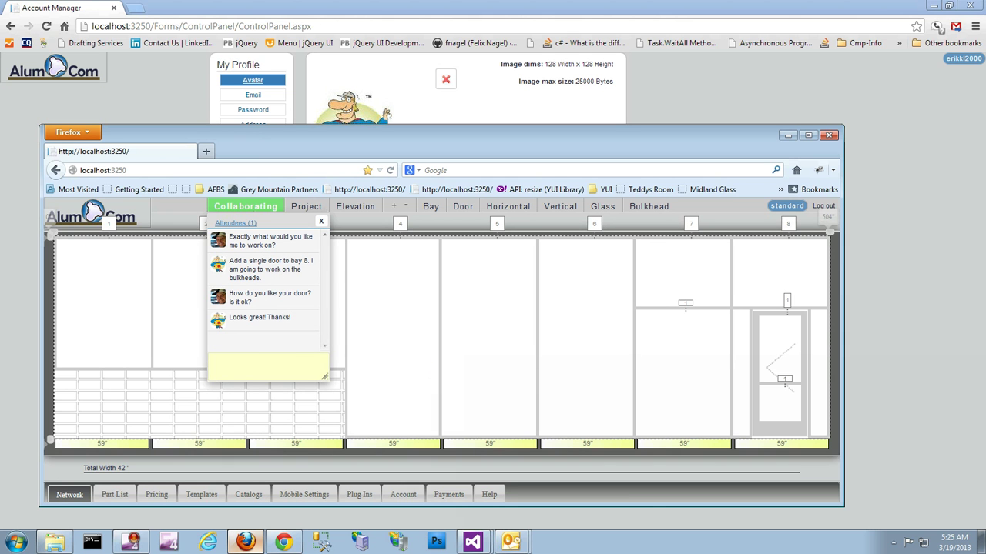
Switch back to the Chrome session and open page 2 of the account's project drawings list
{"action": "left_click_drag", "start_coordinate": [403, 145], "coordinate": [400, 183]}
{"action": "left_click", "coordinate": [447, 127]}
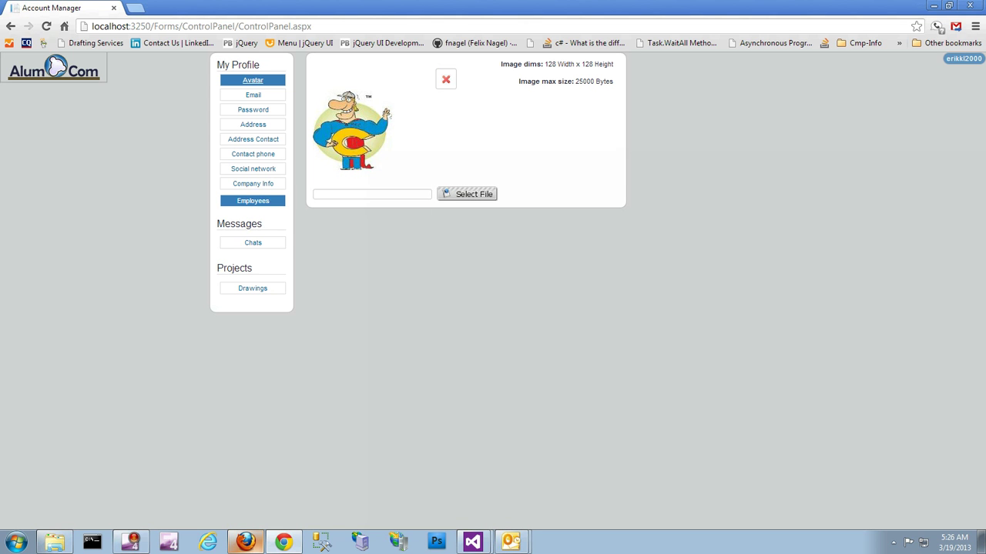
{"action": "left_click", "coordinate": [253, 201]}
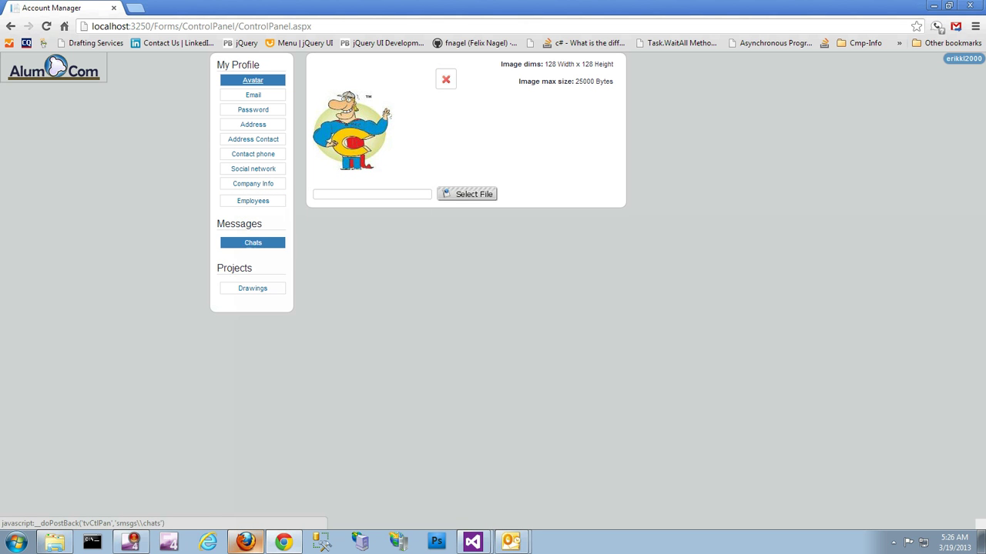
{"action": "left_click", "coordinate": [253, 288]}
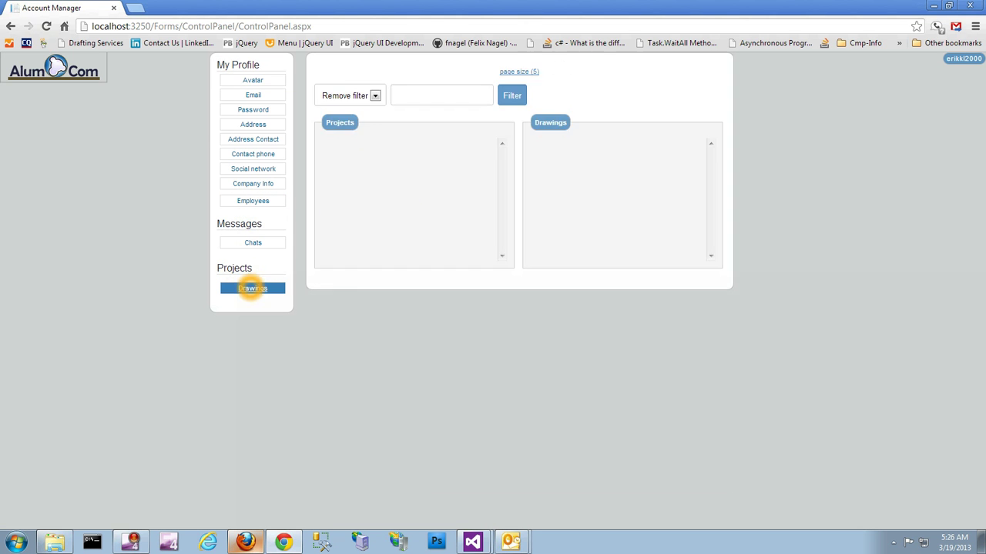
{"action": "left_click", "coordinate": [347, 71]}
Load the elevations of the 1st Collaboration Project
{"action": "left_click", "coordinate": [349, 256]}
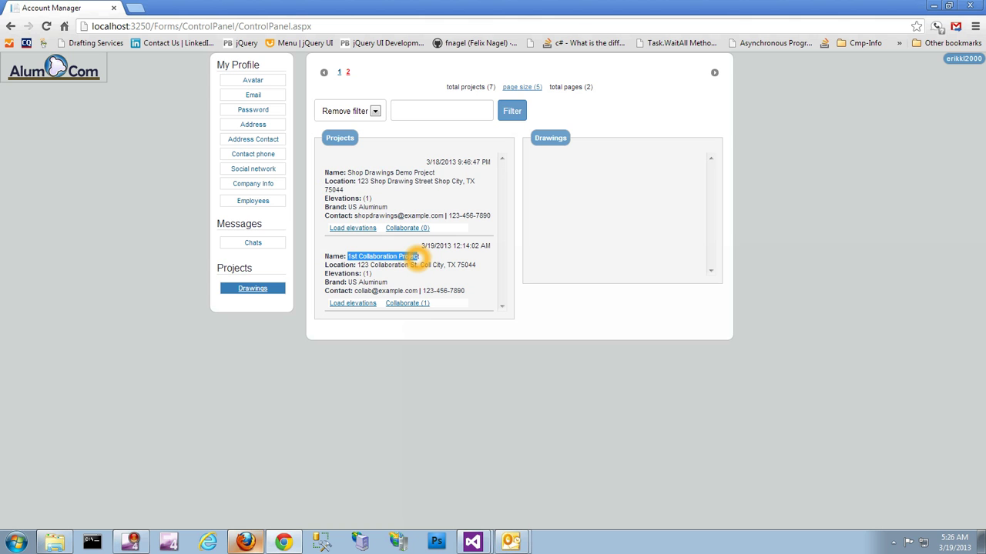
{"action": "left_click", "coordinate": [418, 285]}
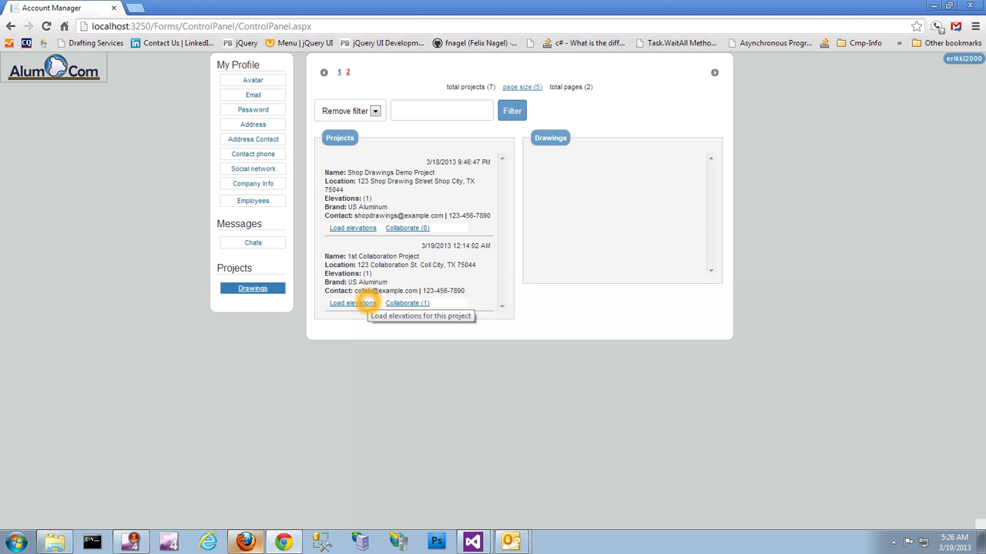
{"action": "left_click", "coordinate": [356, 303]}
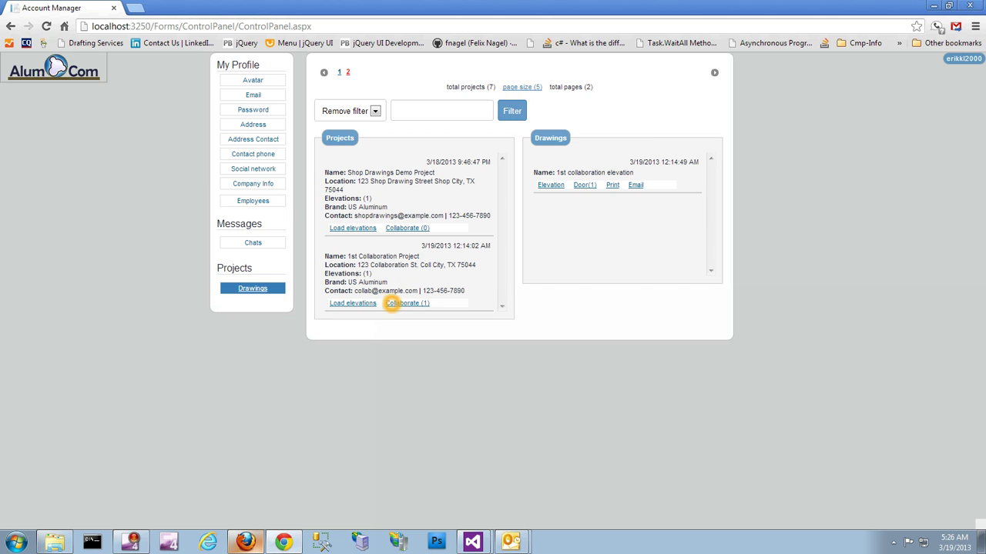
View the collaboration members for the 1st Collaboration Project and close the list
{"action": "left_click", "coordinate": [393, 302]}
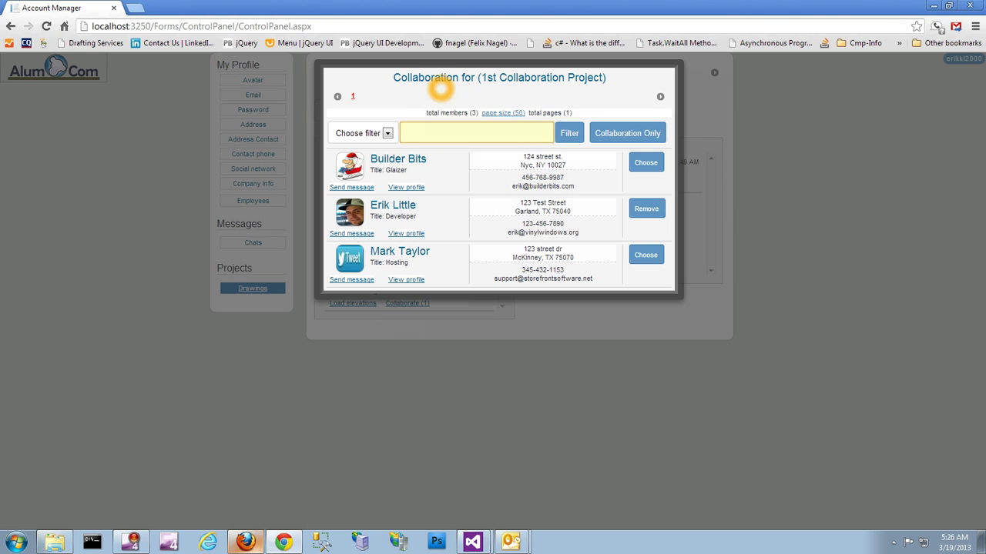
{"action": "left_click_drag", "start_coordinate": [479, 78], "coordinate": [585, 87]}
{"action": "left_click", "coordinate": [587, 89]}
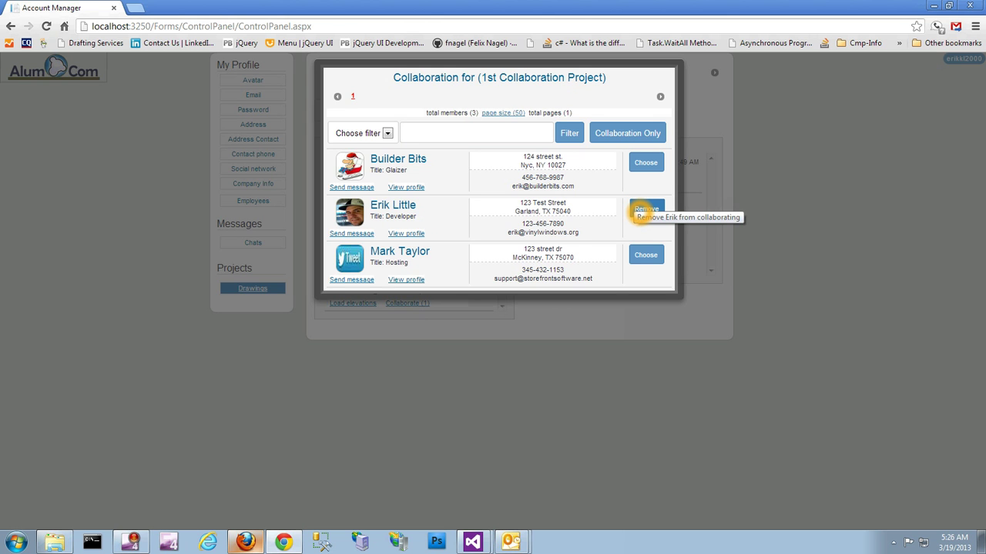
{"action": "left_click", "coordinate": [646, 209]}
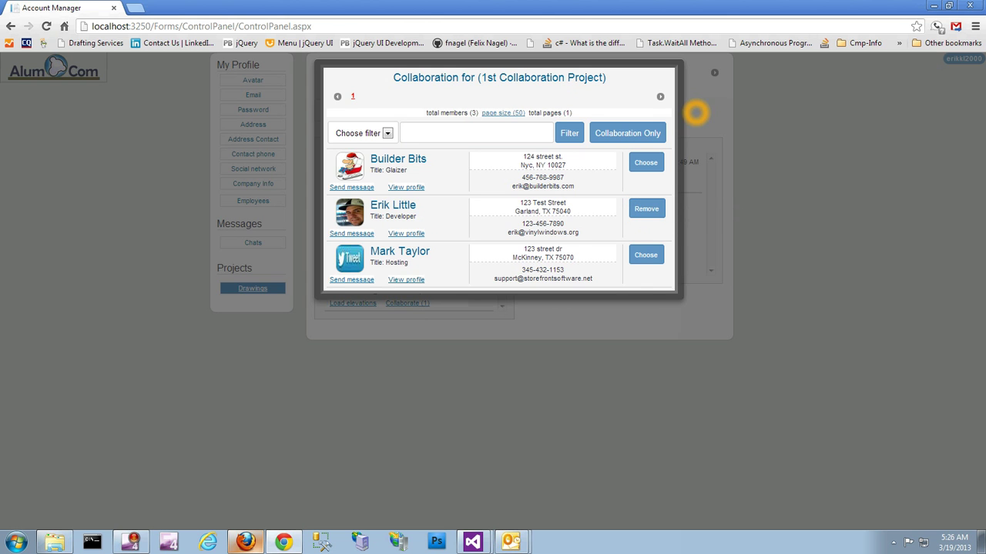
{"action": "left_click", "coordinate": [695, 112]}
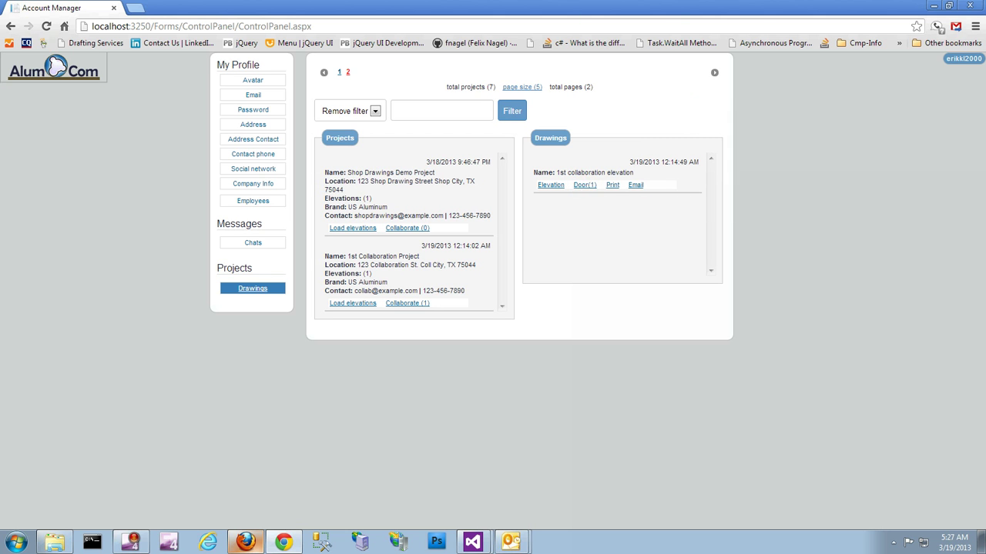
View the door drawing, elevation drawing and print version of the 1st collaboration elevation, closing each one
{"action": "left_click", "coordinate": [584, 185]}
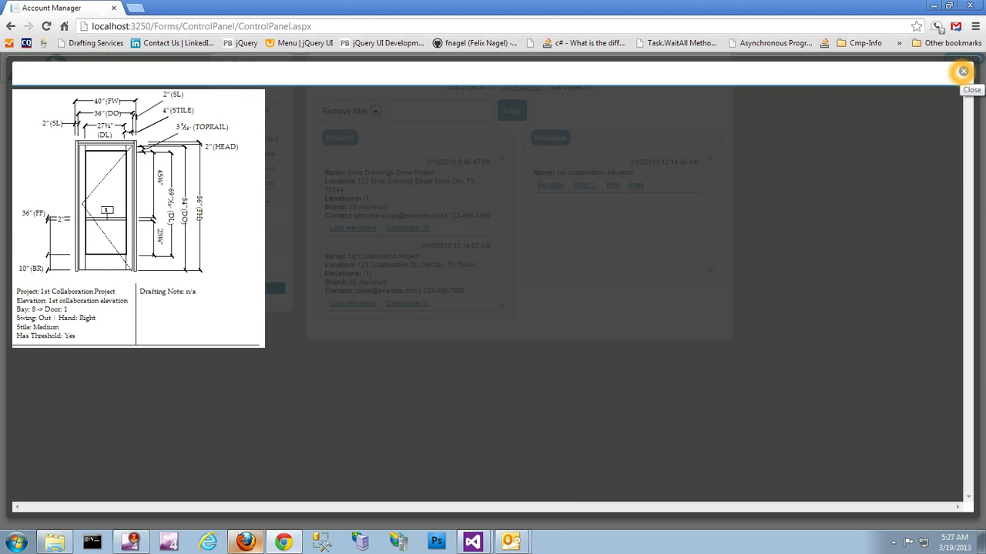
{"action": "left_click", "coordinate": [963, 72]}
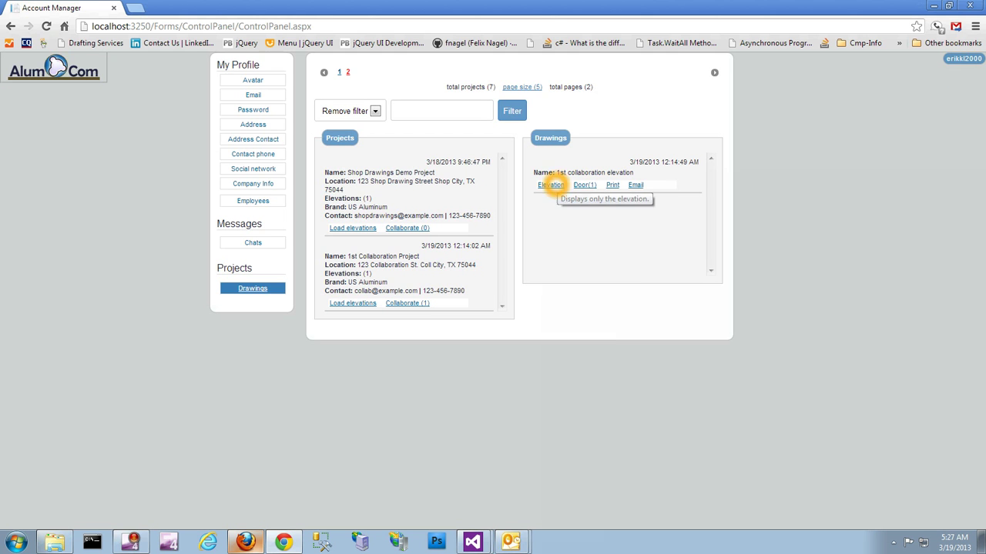
{"action": "left_click", "coordinate": [551, 185]}
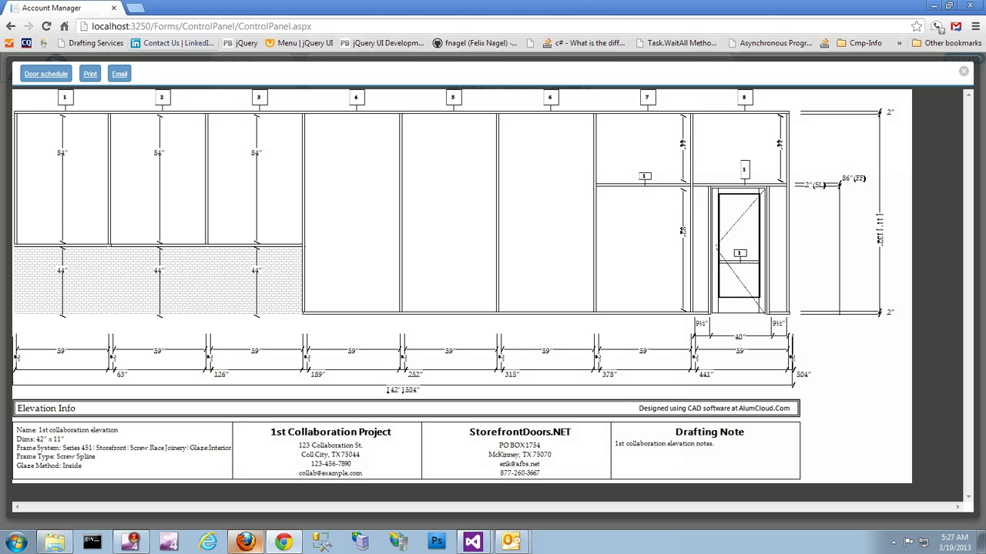
{"action": "left_click", "coordinate": [90, 74]}
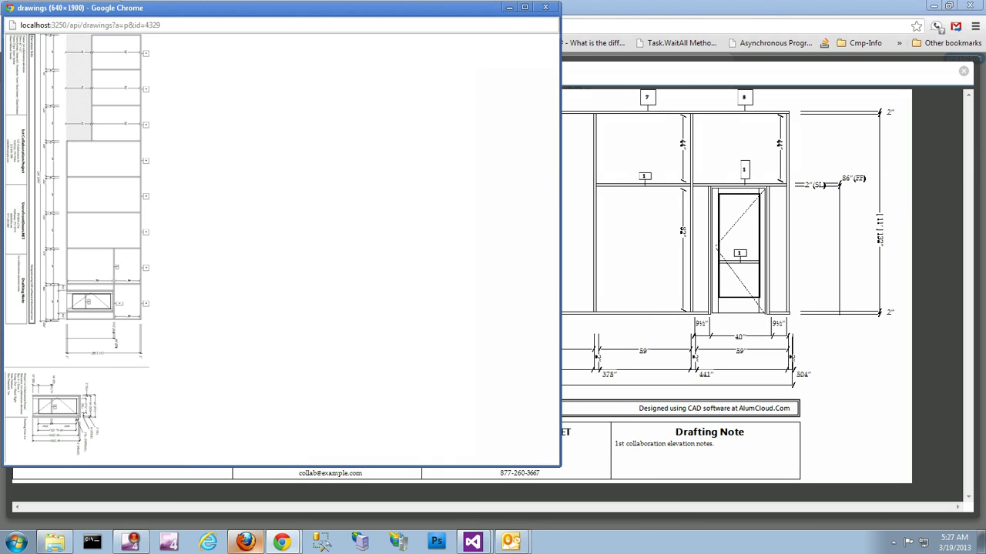
{"action": "left_click", "coordinate": [545, 7]}
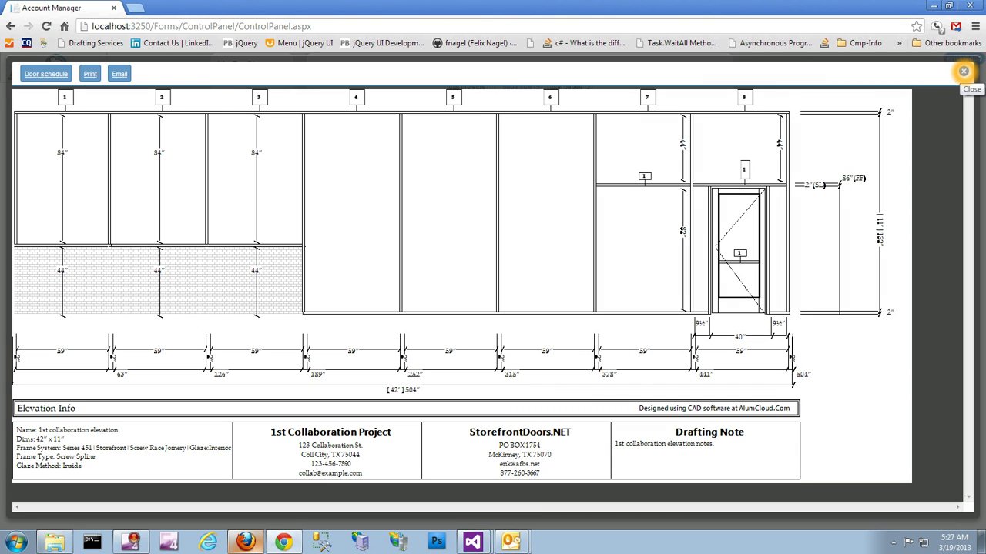
{"action": "left_click", "coordinate": [963, 70]}
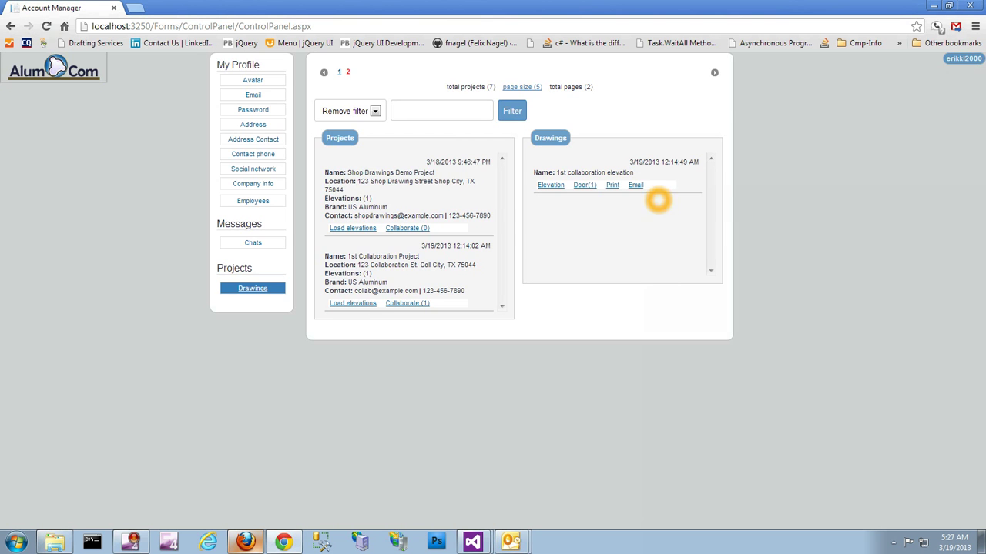
Reload the account's project drawings list
{"action": "left_click", "coordinate": [254, 289]}
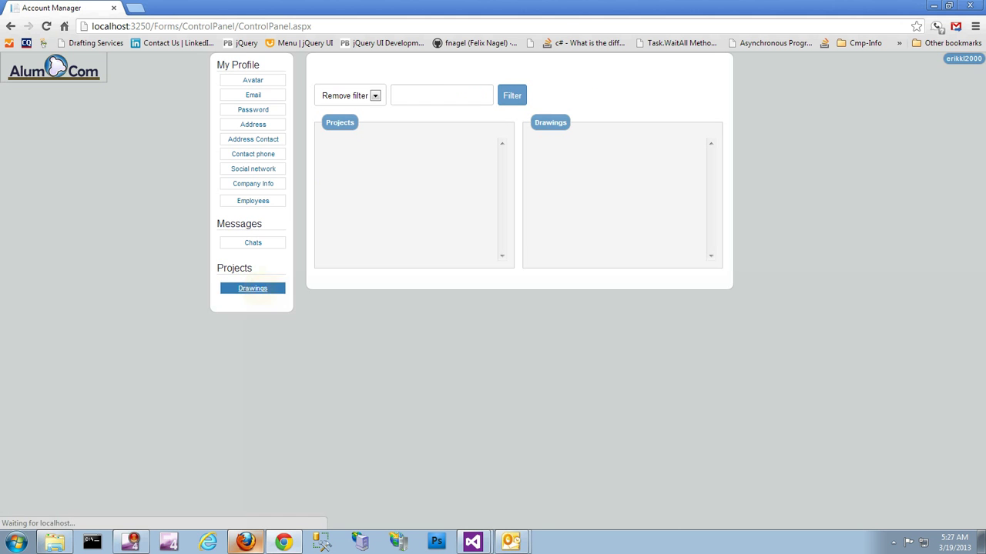